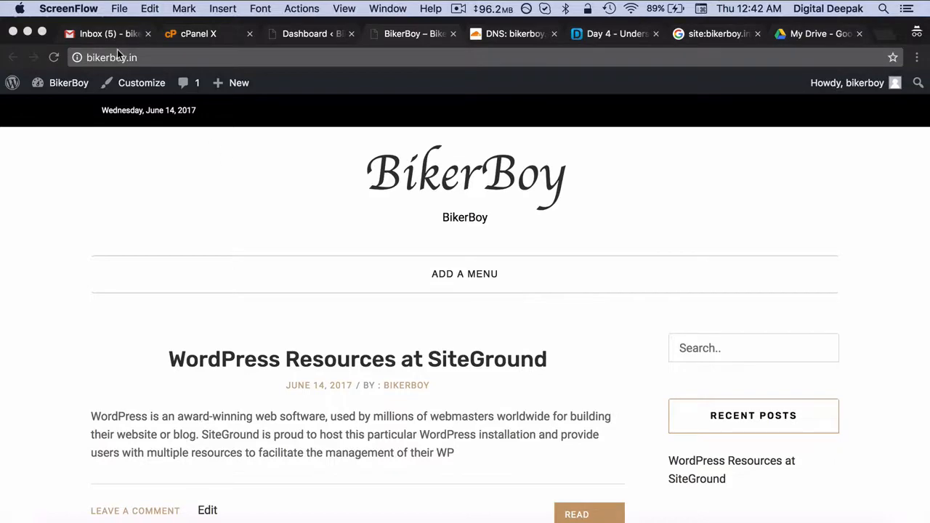
Step: Check the blog setup task list in Gmail and open the Permalink Settings in the WordPress dashboard
click(107, 34)
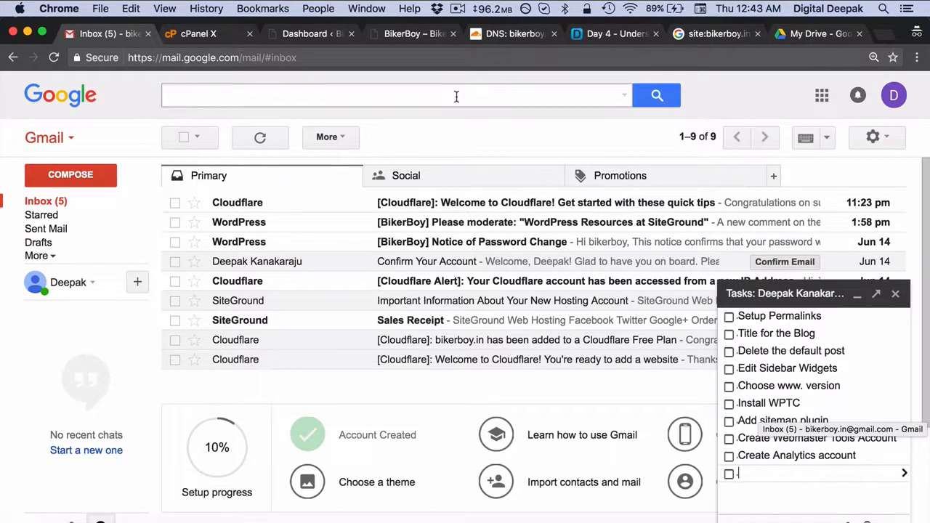
click(297, 36)
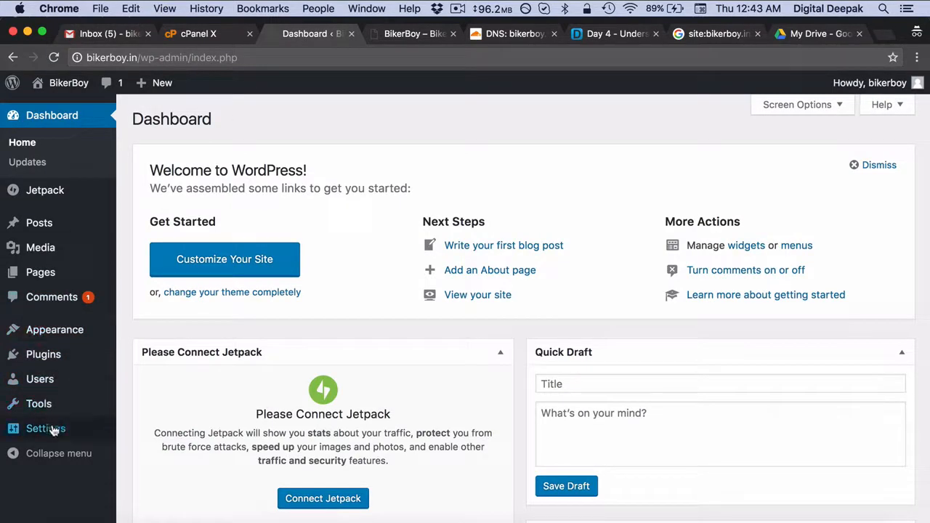
mouse_move(53, 428)
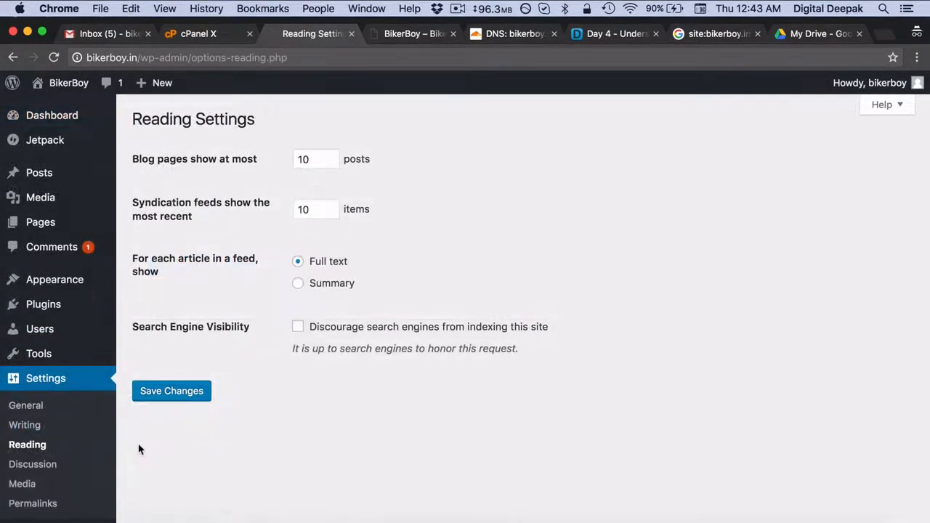
click(94, 511)
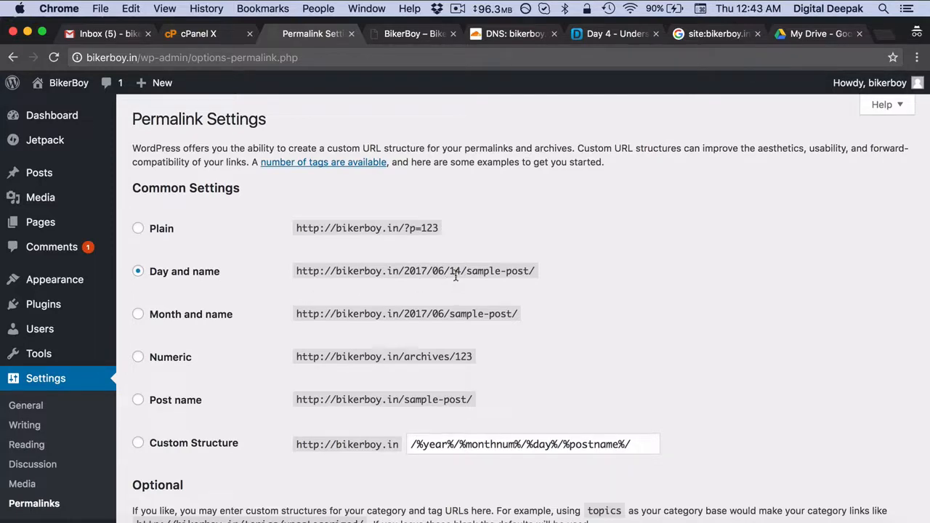
Step: Try a custom permalink structure of /%postname%/ by removing the year, month and day tags
drag(466, 270, 534, 270)
click(501, 292)
click(138, 444)
drag(559, 444, 409, 446)
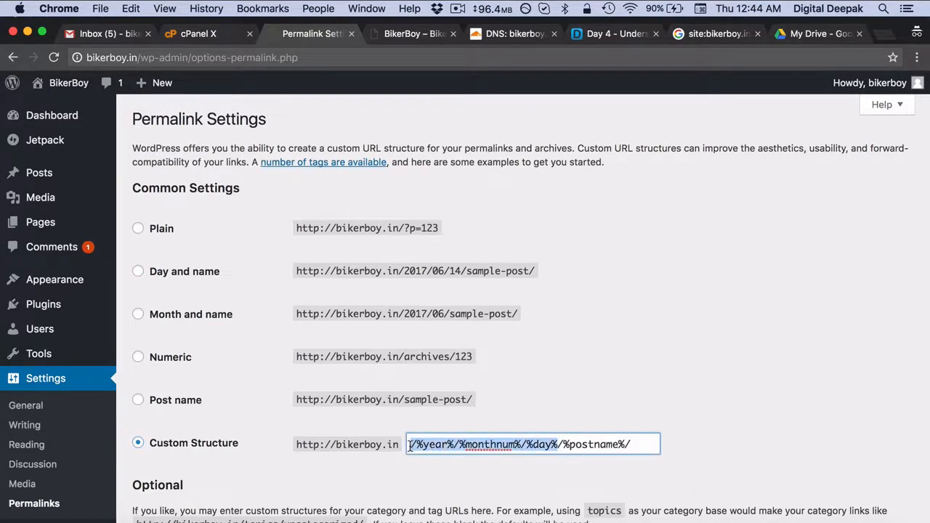
key(BackSpace)
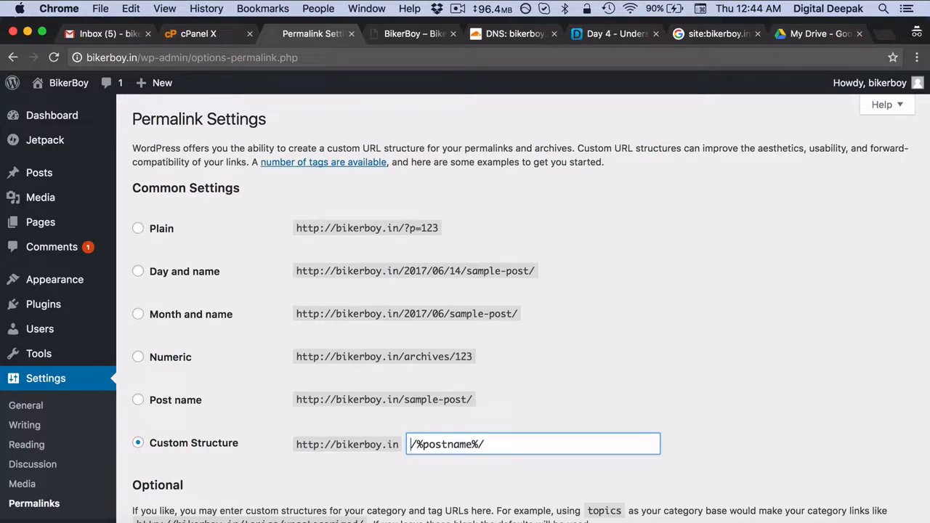
Step: Set the permalink structure to Post name and save the changes
click(138, 404)
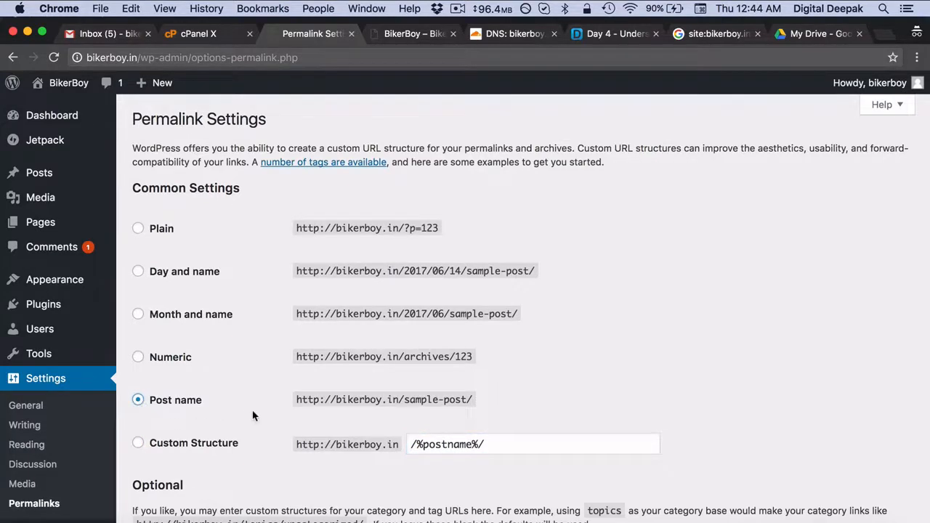
scroll(253, 415, down, 5)
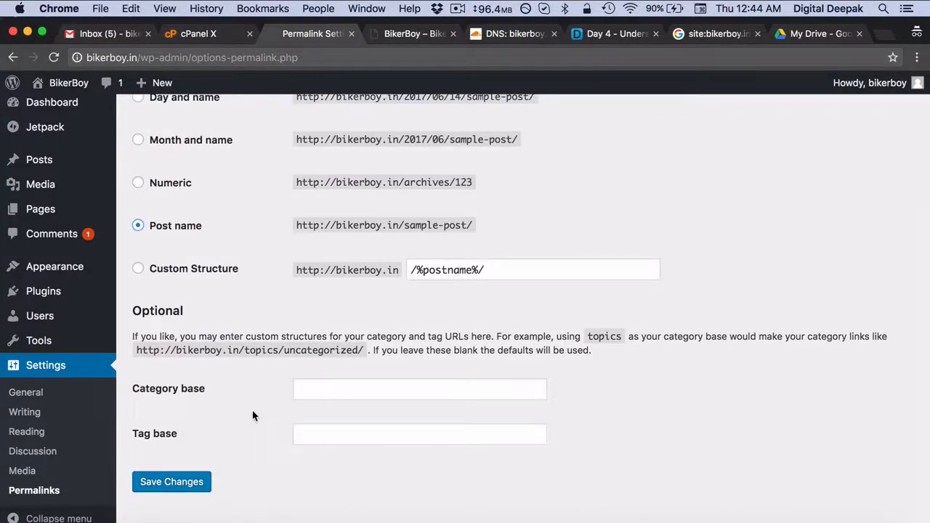
click(194, 487)
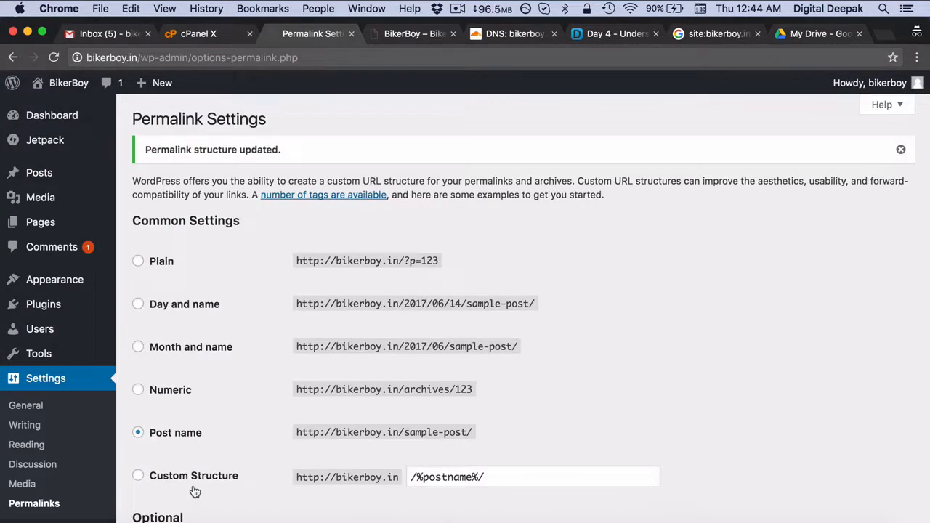
Step: View the "WordPress Resources at SiteGround" post on the site and check the slug in its URL
click(54, 172)
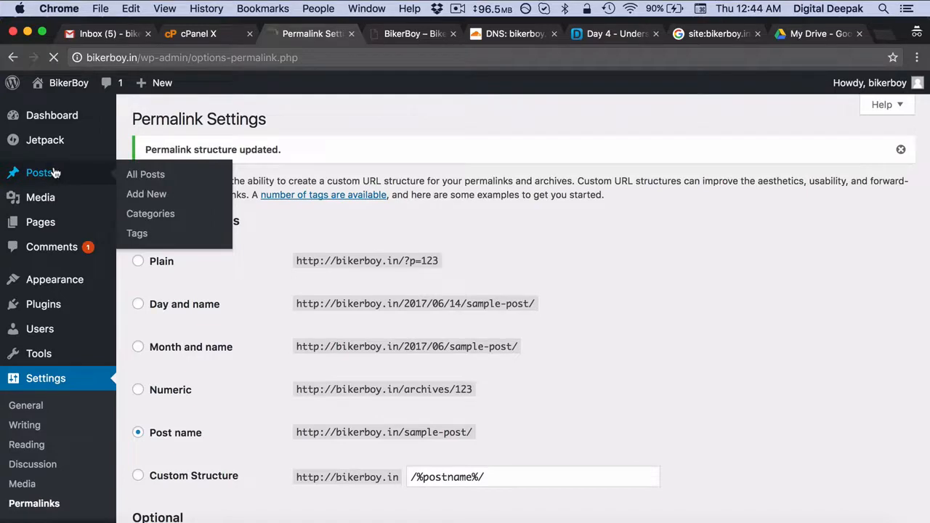
mouse_move(188, 221)
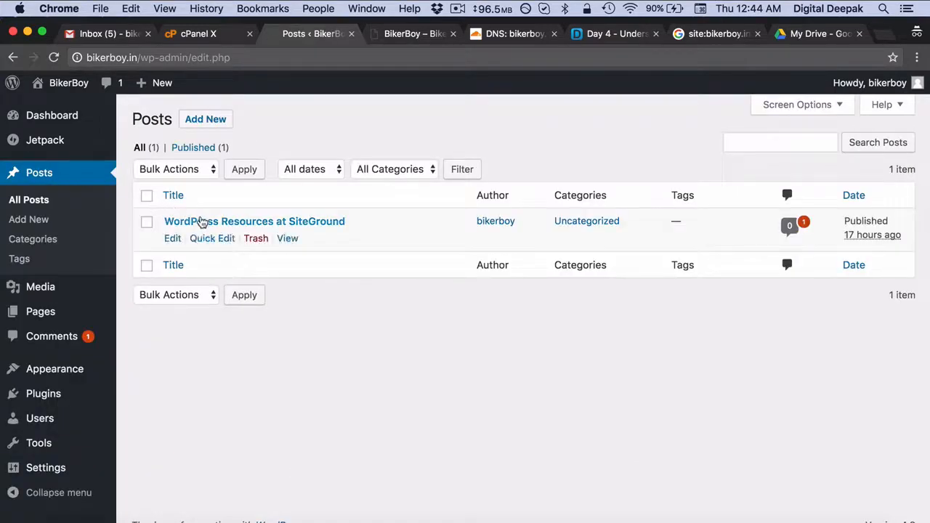
click(283, 242)
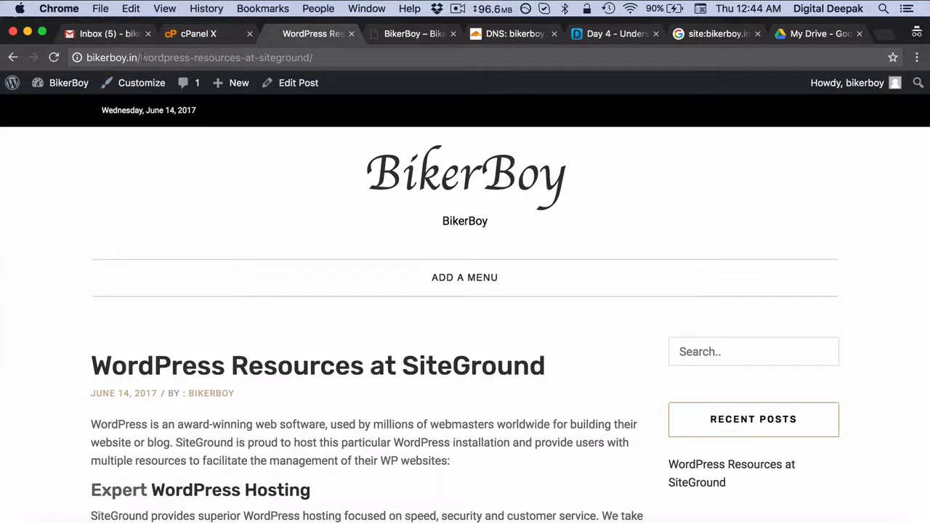
drag(141, 57, 319, 58)
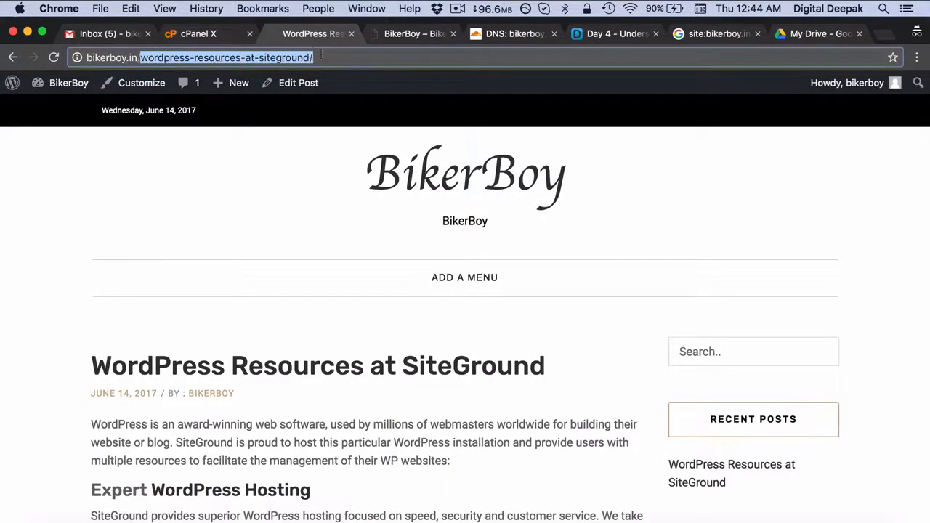
click(172, 165)
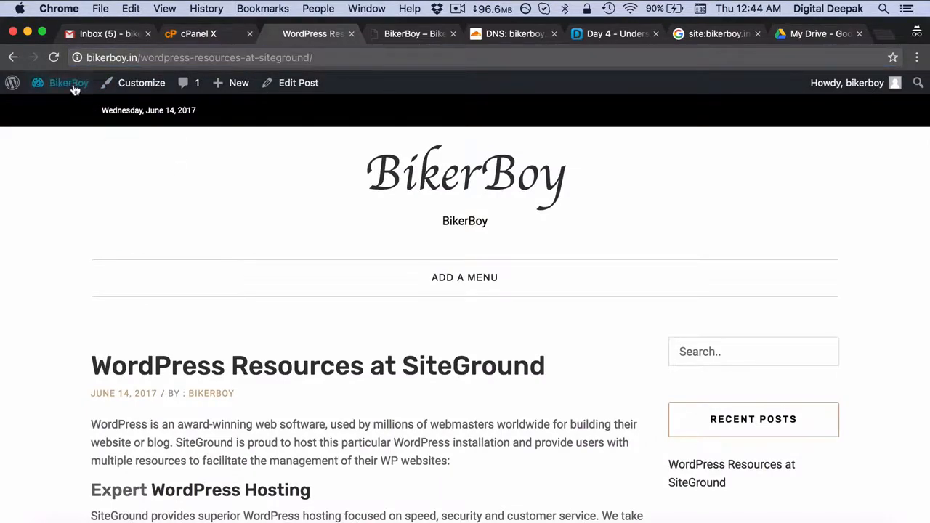
Step: Return to the dashboard and reopen the Permalink Settings to review the chosen structure
mouse_move(70, 86)
click(71, 113)
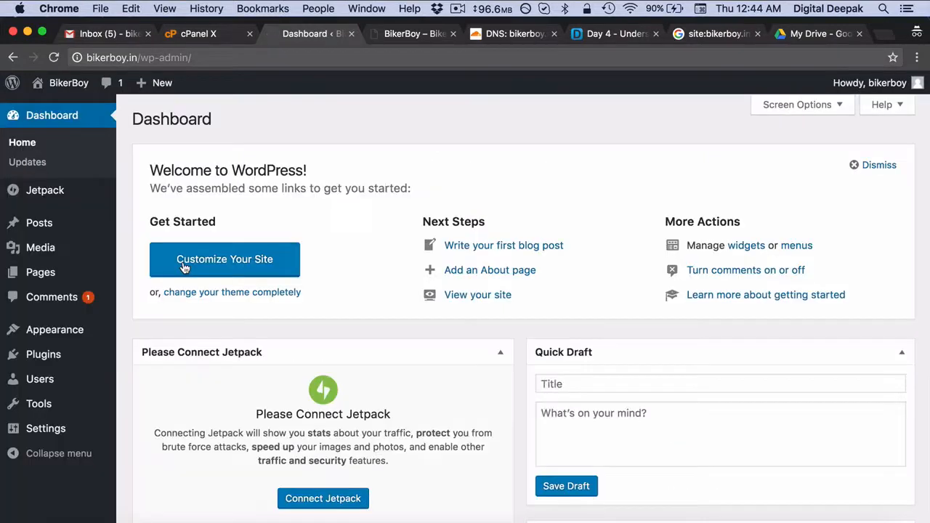
mouse_move(77, 429)
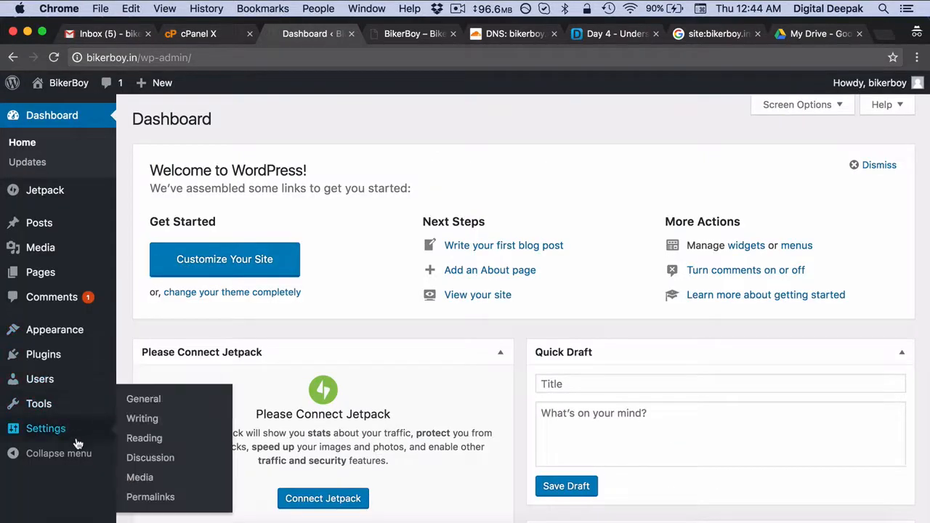
click(138, 504)
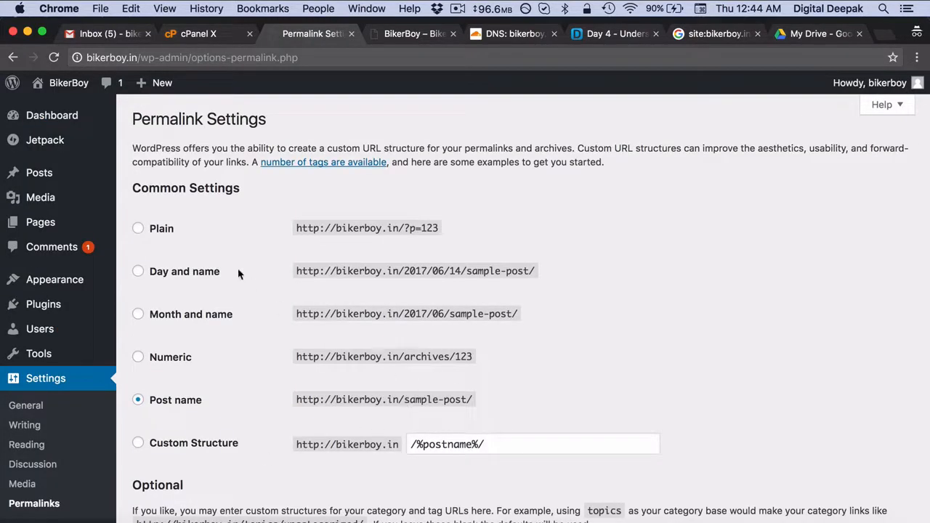
Step: Change the permalink slug of the "WordPress Resources at SiteGround" post to "post" and update the post
click(18, 175)
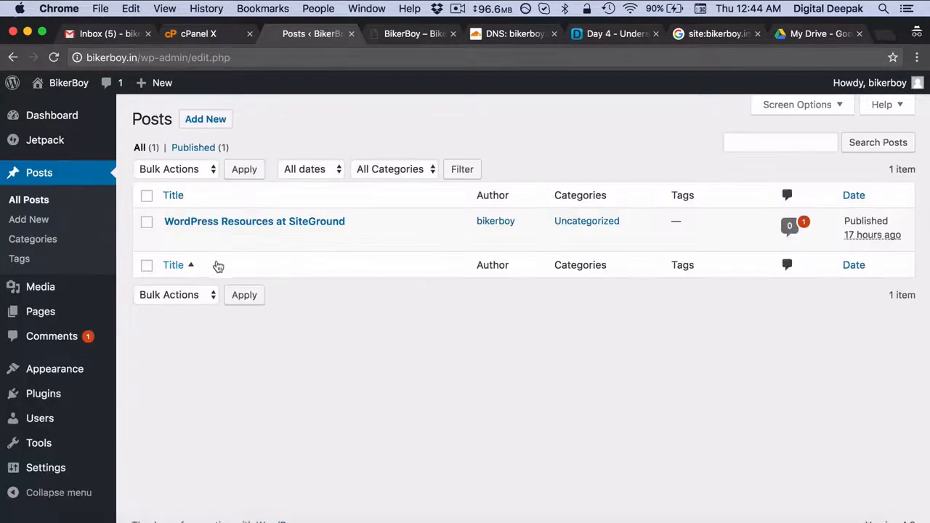
click(252, 224)
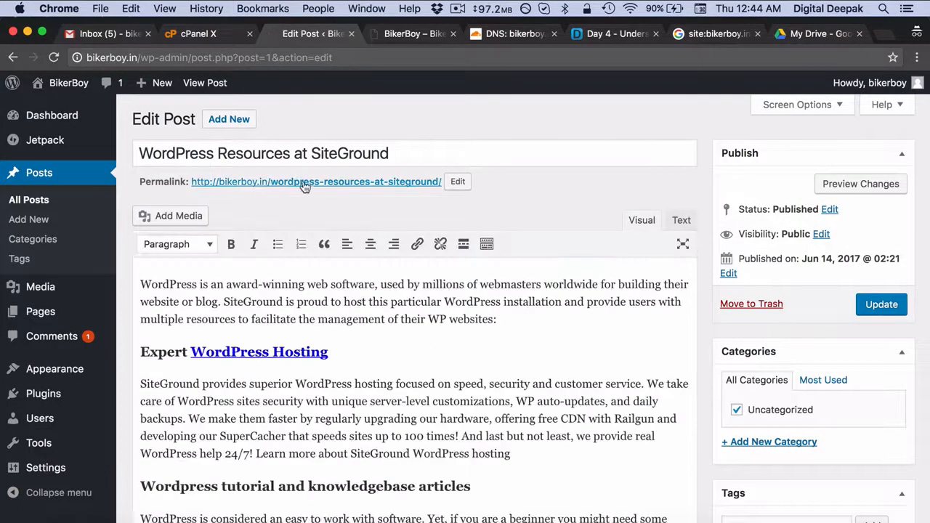
click(457, 179)
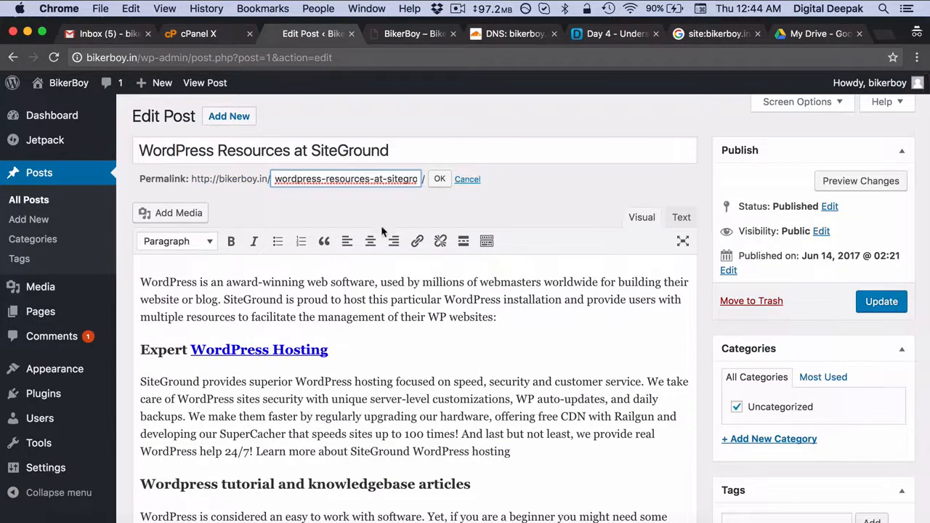
key(super+a)
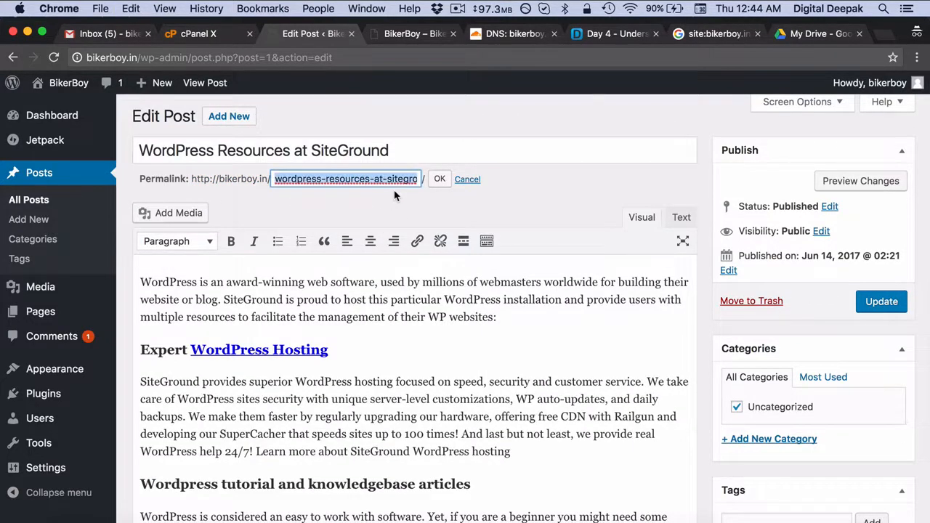
text(post)
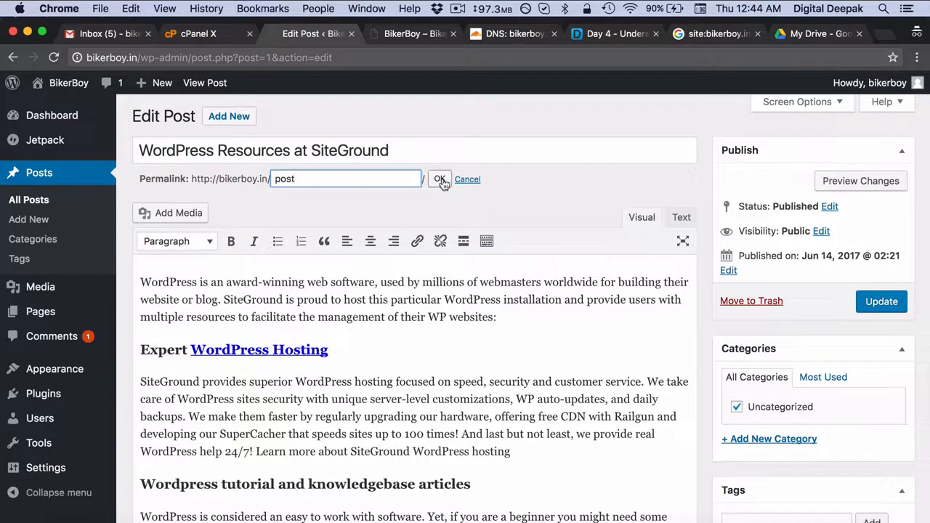
click(439, 178)
click(871, 300)
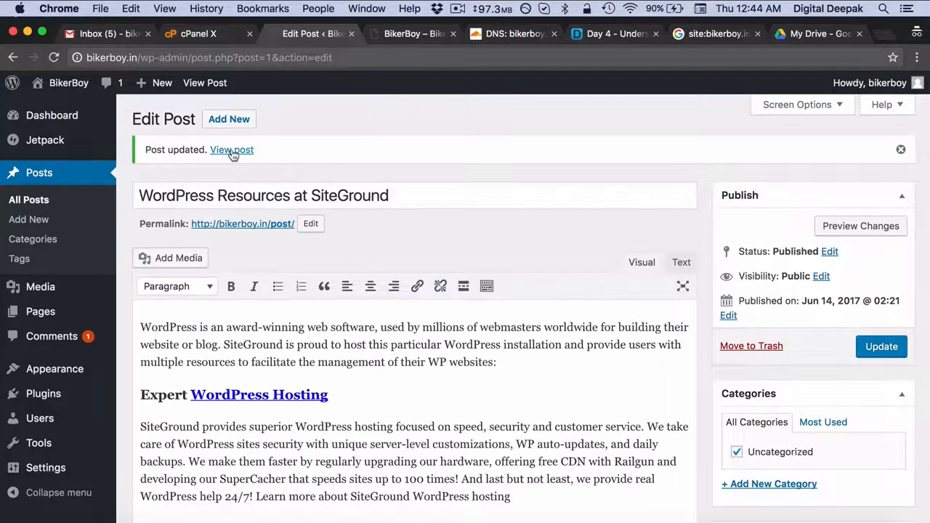
Step: View the updated post in a separate browser tab to check its shortened URL
right_click(233, 150)
click(242, 157)
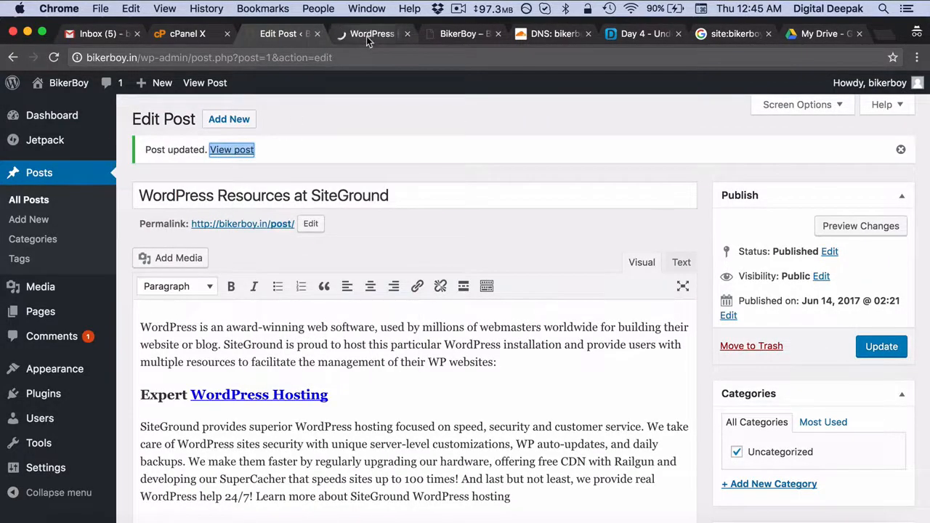
click(366, 36)
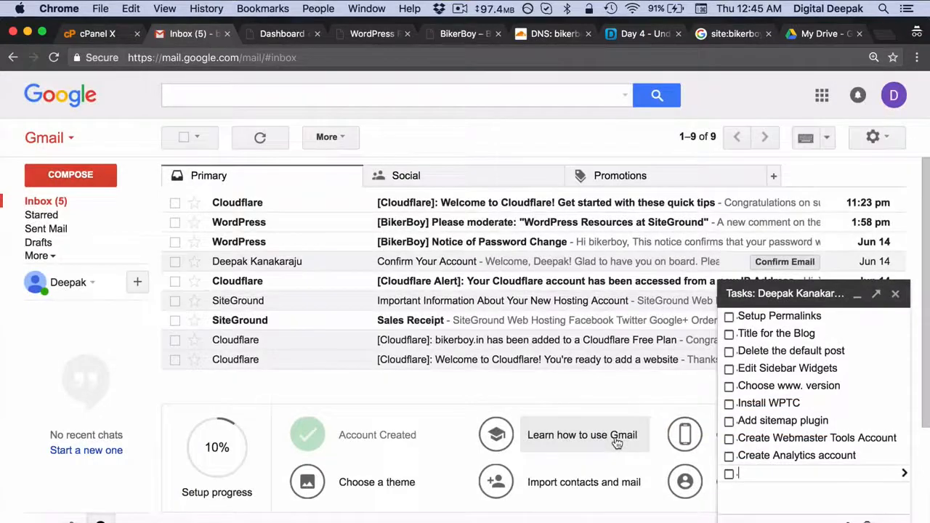
Step: Mark the "Setup Permalinks" task as complete in Gmail and open the General Settings in the WordPress dashboard
click(730, 317)
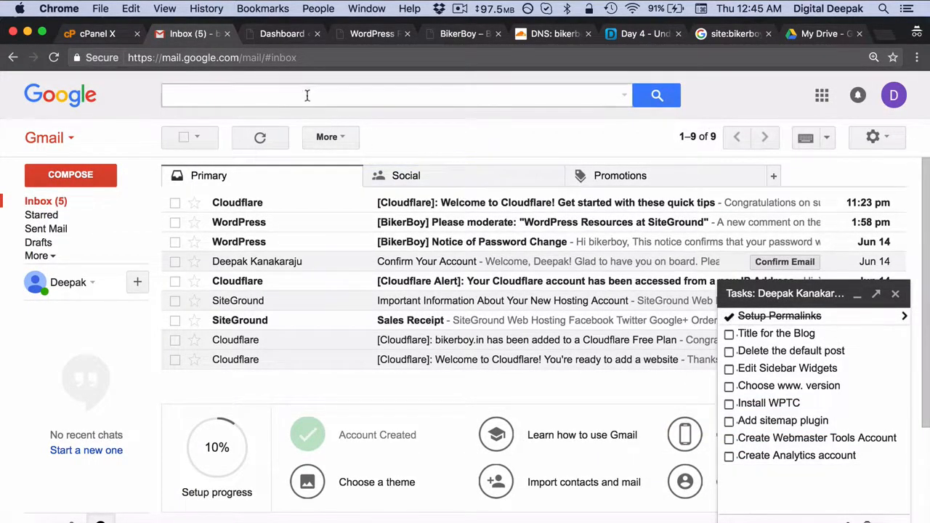
click(272, 34)
mouse_move(80, 430)
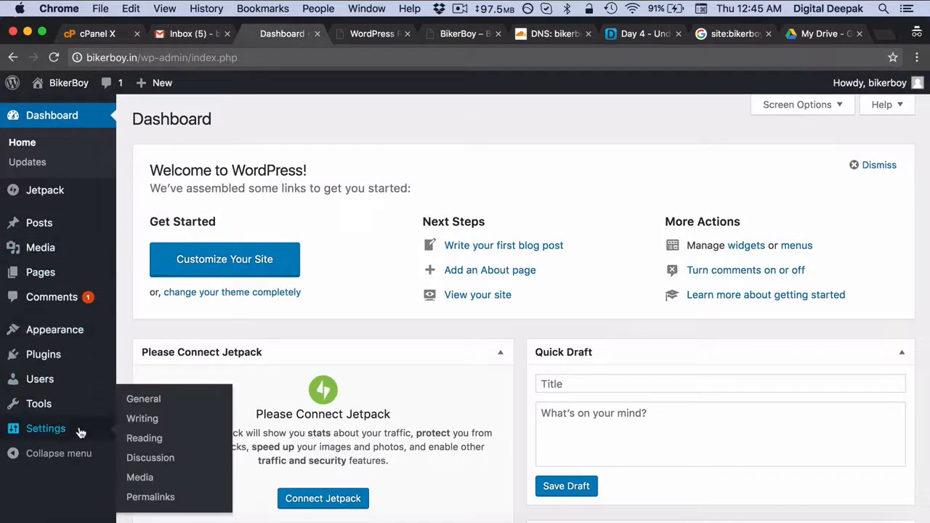
click(144, 398)
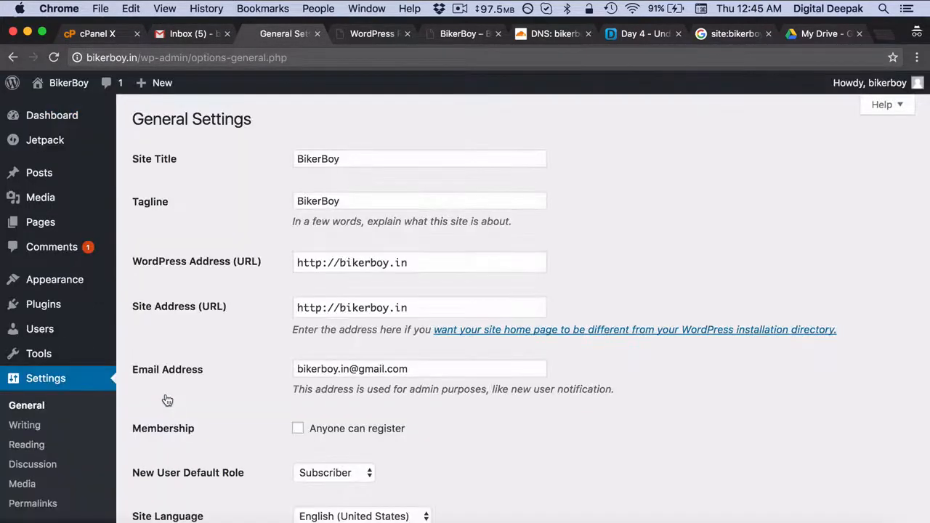
Step: Extend the site title to "BikerBoy - India's Premium Motorcycle Blog"
click(360, 160)
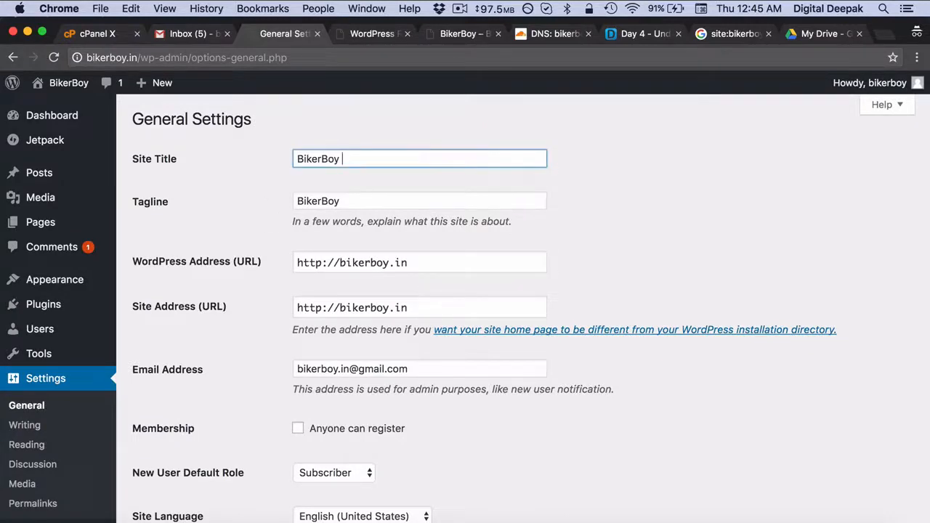
text(- )
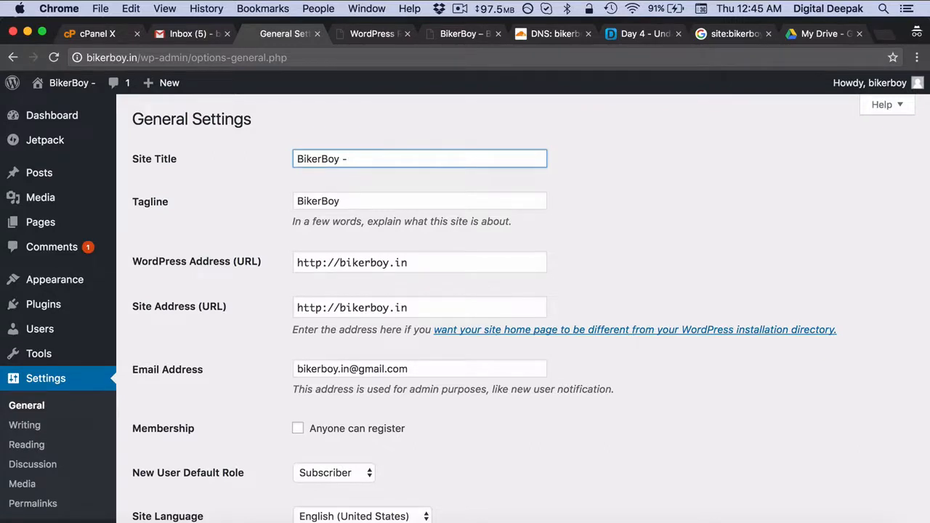
text(Ind)
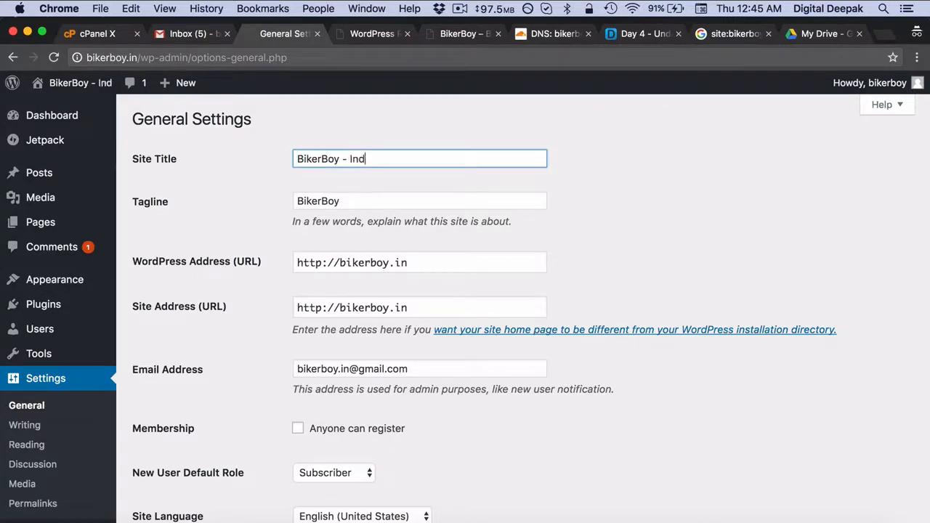
text(ia's Premiu)
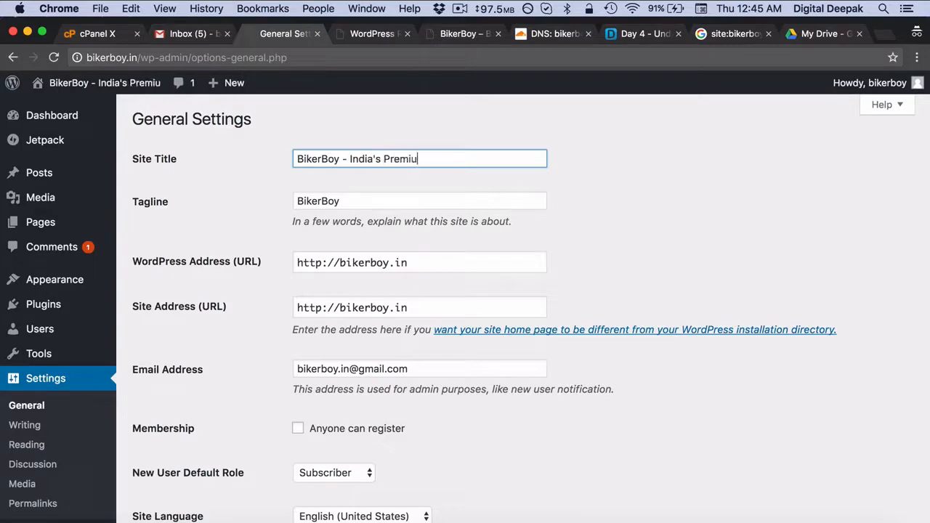
text(m Motorcycle Blog)
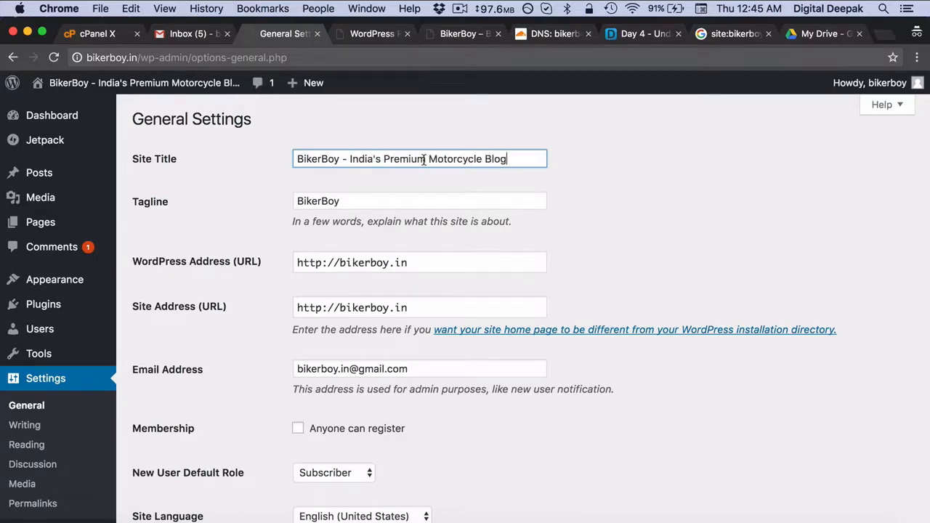
click(582, 167)
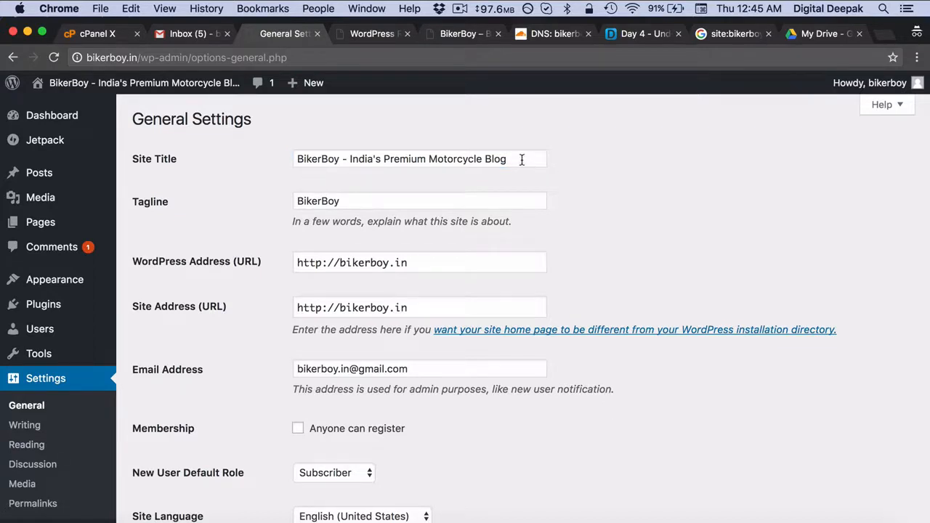
Step: Move the phrase "India's Premium Motorcycle Blog" from the site title into the tagline, replacing the existing tagline text
drag(519, 158, 348, 157)
key(super+x)
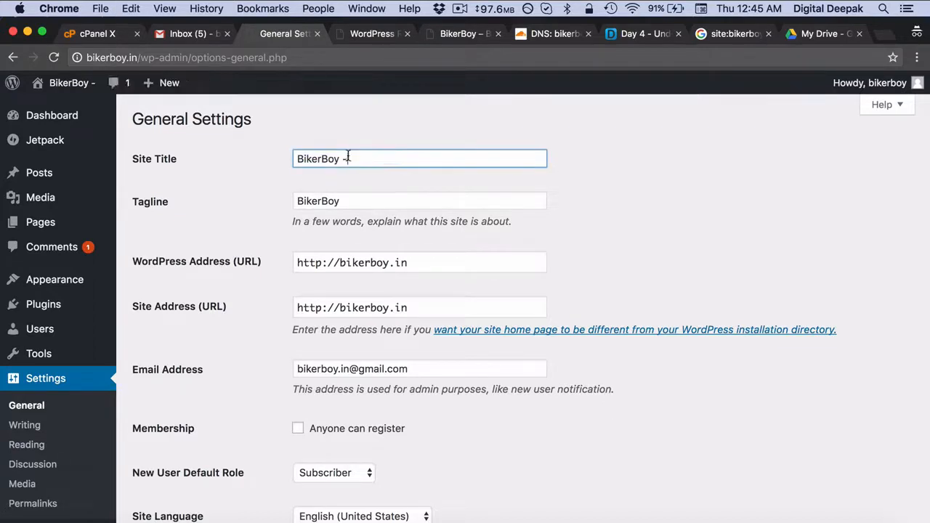
key(Tab)
key(super+v)
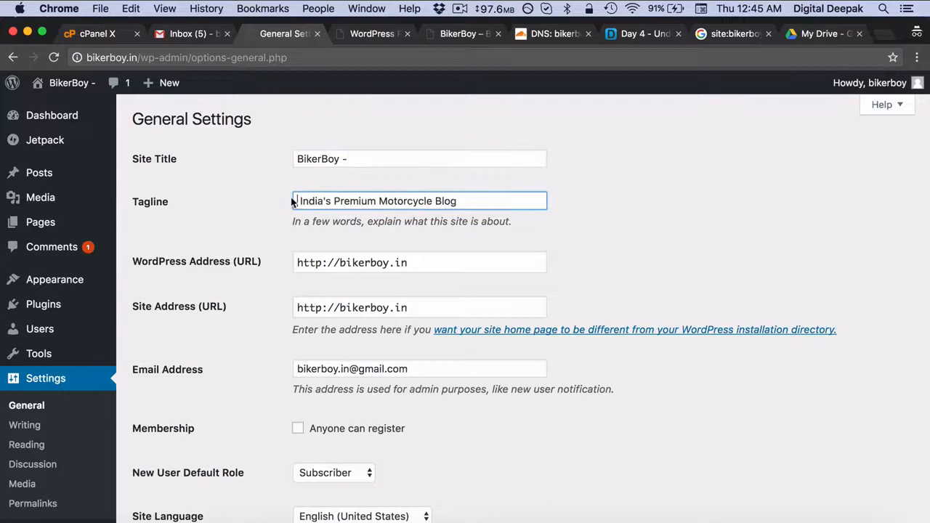
Step: Remove the trailing dash from the site title, leaving "BikerBoy", and delete the leading space in the tagline
click(395, 164)
key(BackSpace)
key(BackSpace)
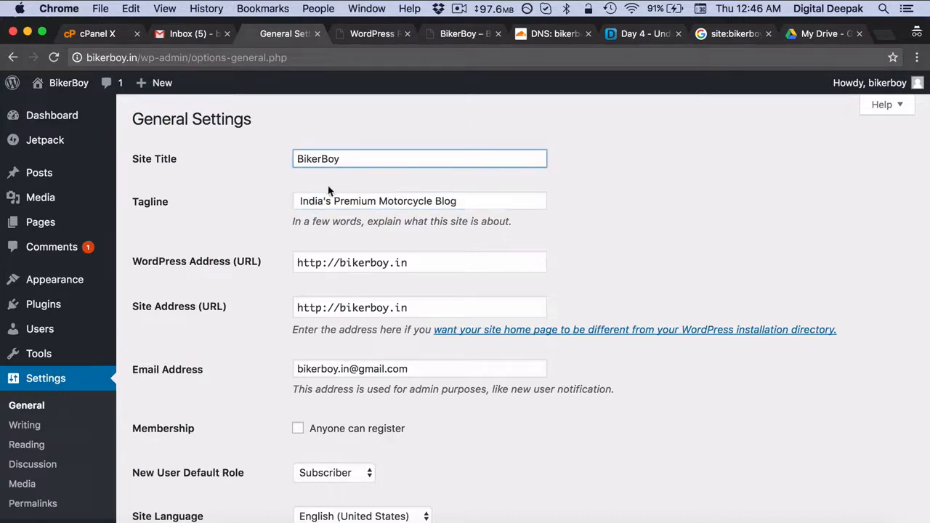
click(300, 200)
key(BackSpace)
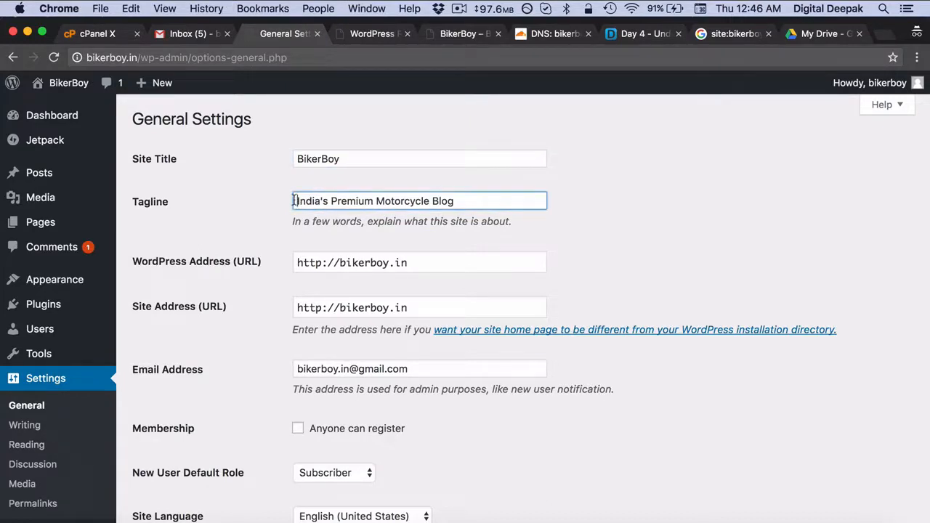
click(230, 202)
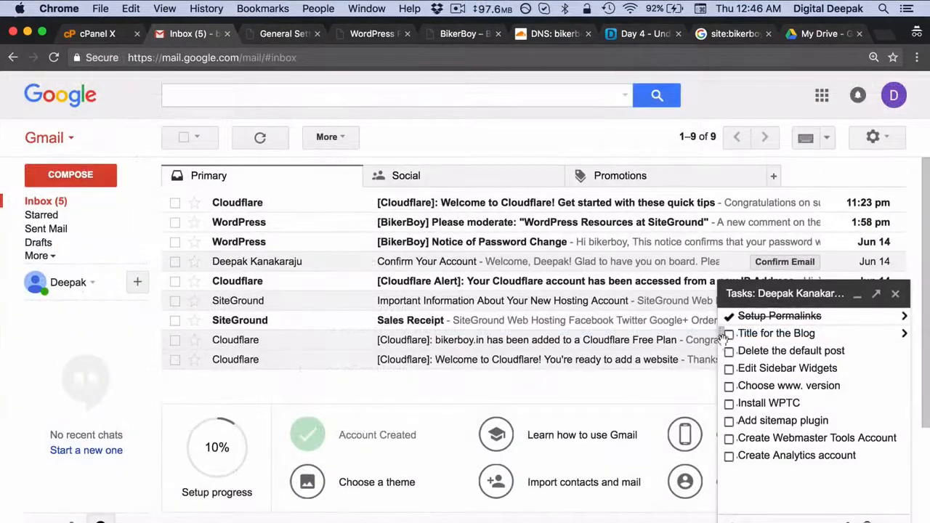
Step: Mark the "Title for the Blog" task as complete in Gmail and trash the "WordPress Resources at SiteGround" post in WordPress
click(729, 334)
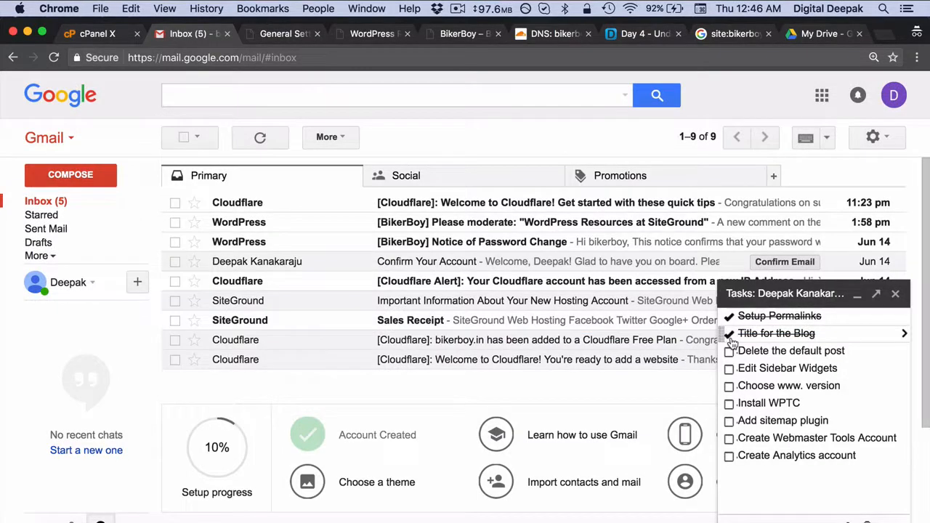
click(278, 34)
mouse_move(83, 173)
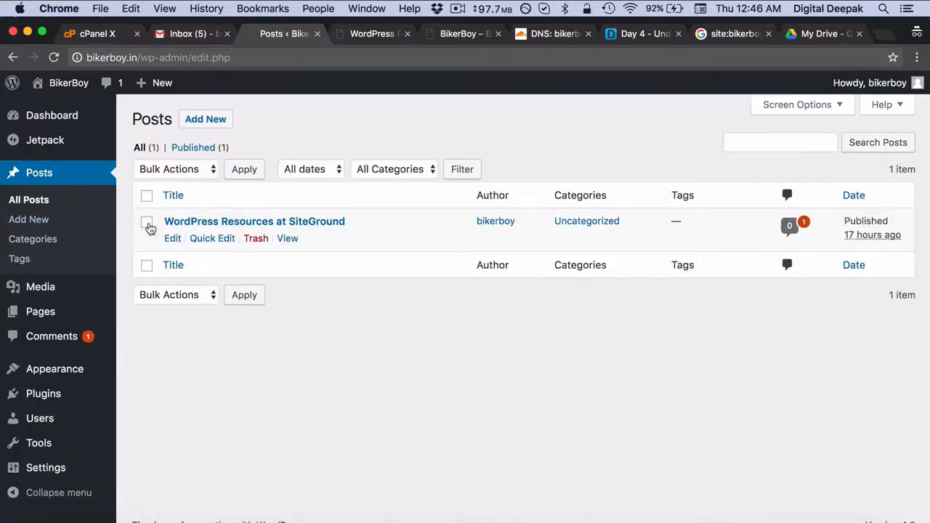
click(147, 225)
click(261, 243)
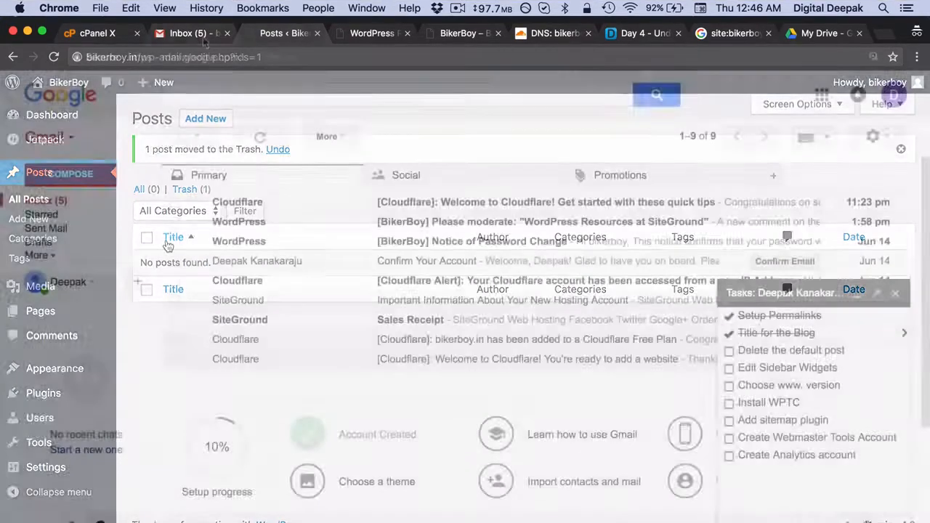
Step: Mark the "Delete the default post" task as complete in Gmail and reload the blog's home page to review its content and sidebar
click(203, 37)
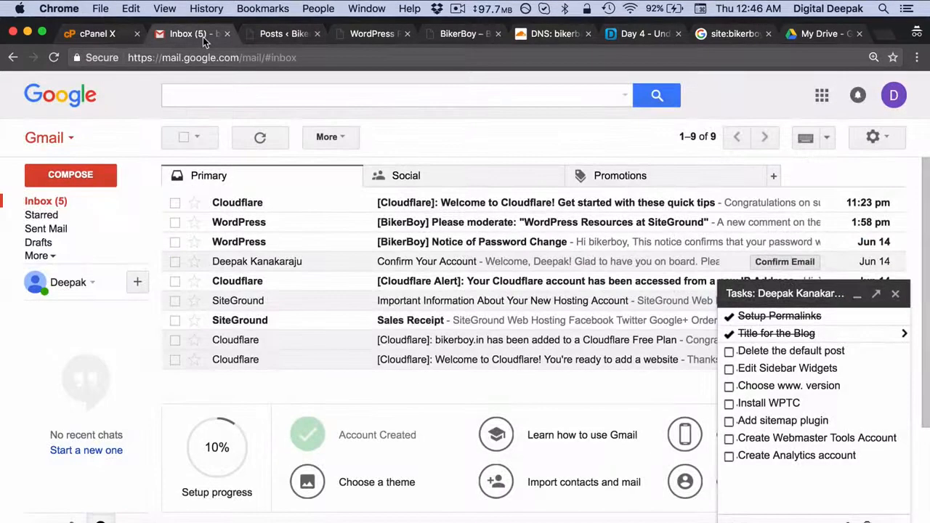
click(728, 351)
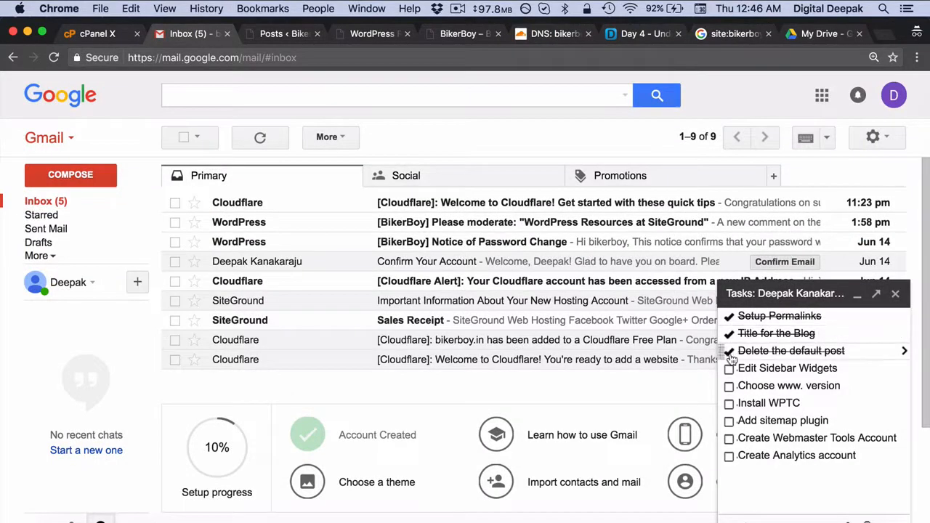
click(455, 34)
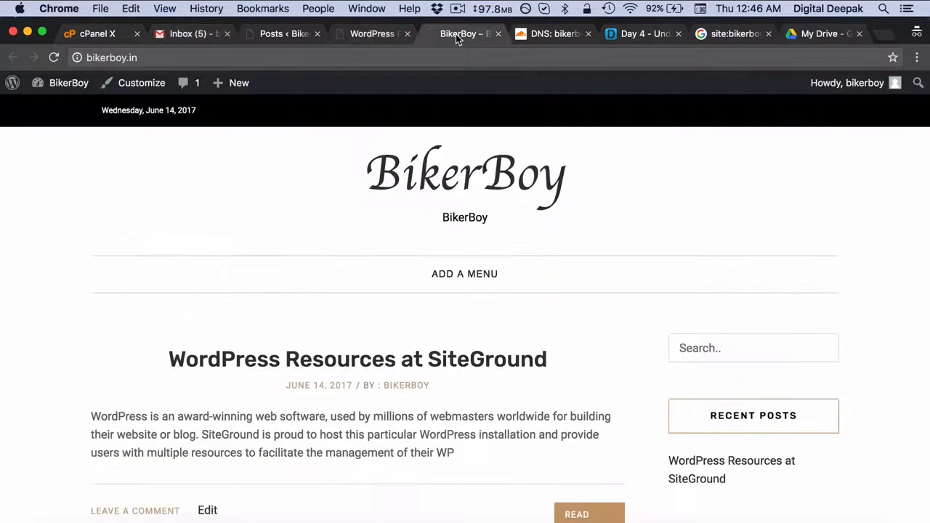
key(super+r)
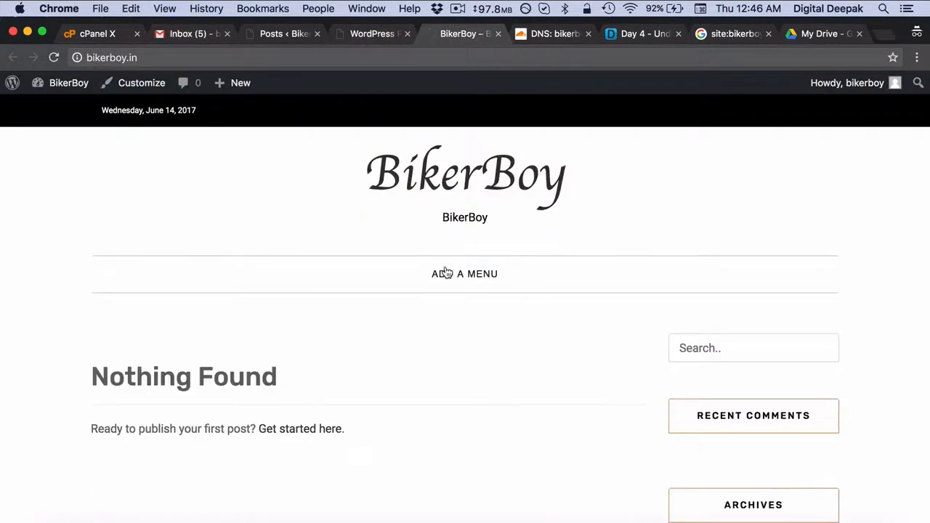
scroll(445, 272, down, 5)
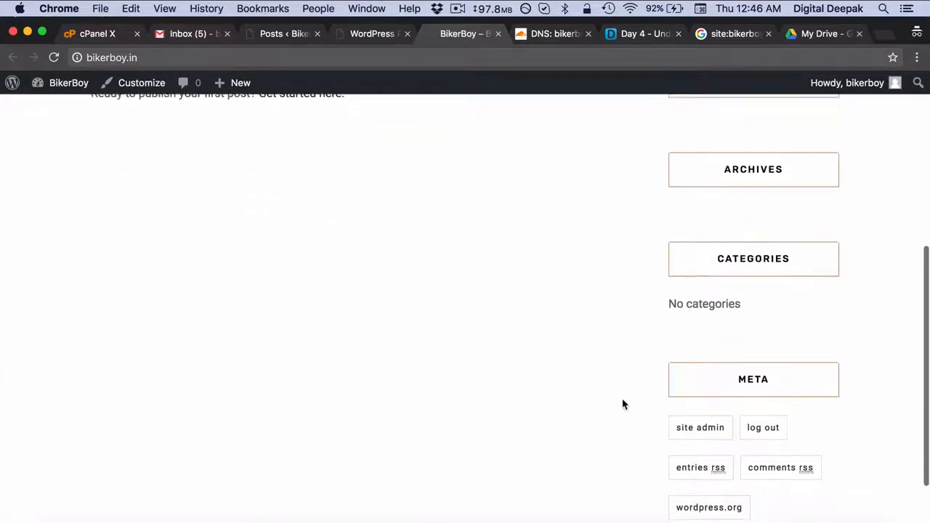
scroll(623, 403, down, 2)
scroll(688, 295, up, 10)
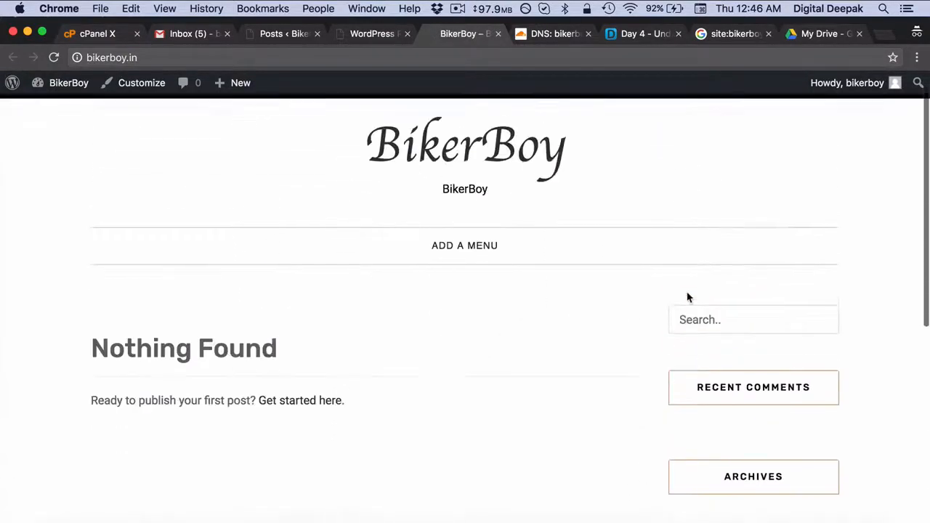
Step: Open the Widgets settings in the WordPress dashboard and delete the Meta widget from the Sidebar area
click(365, 32)
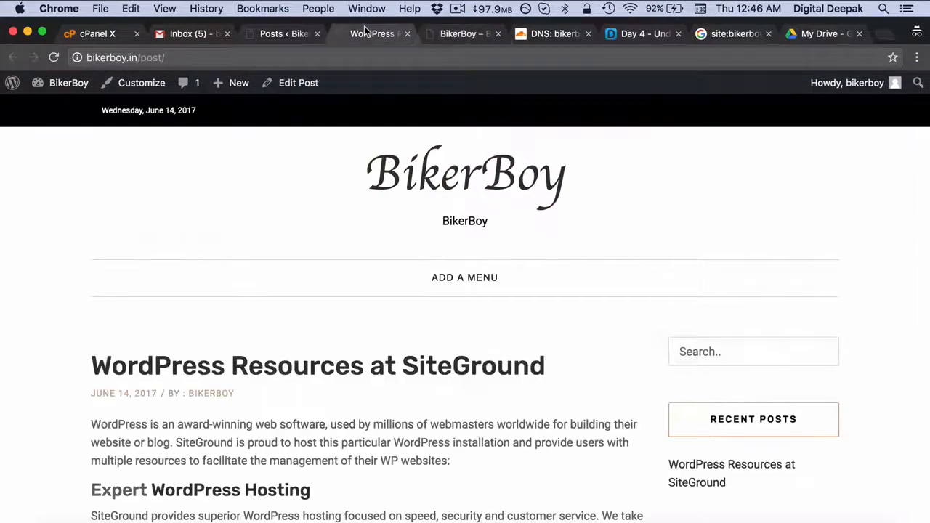
click(281, 34)
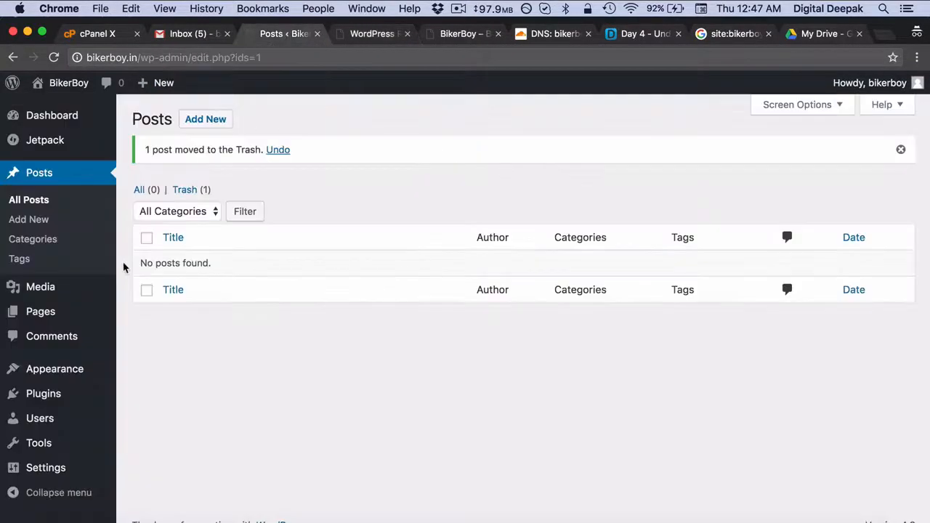
mouse_move(93, 369)
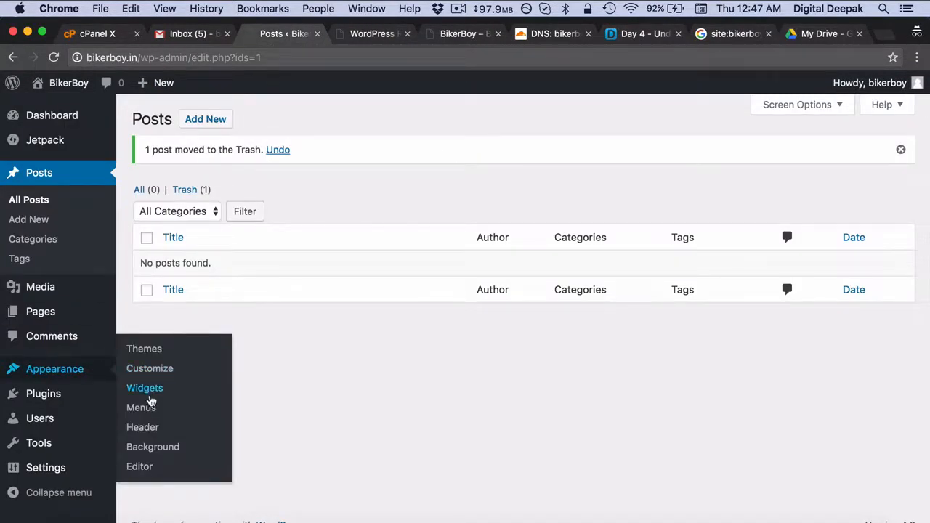
click(155, 390)
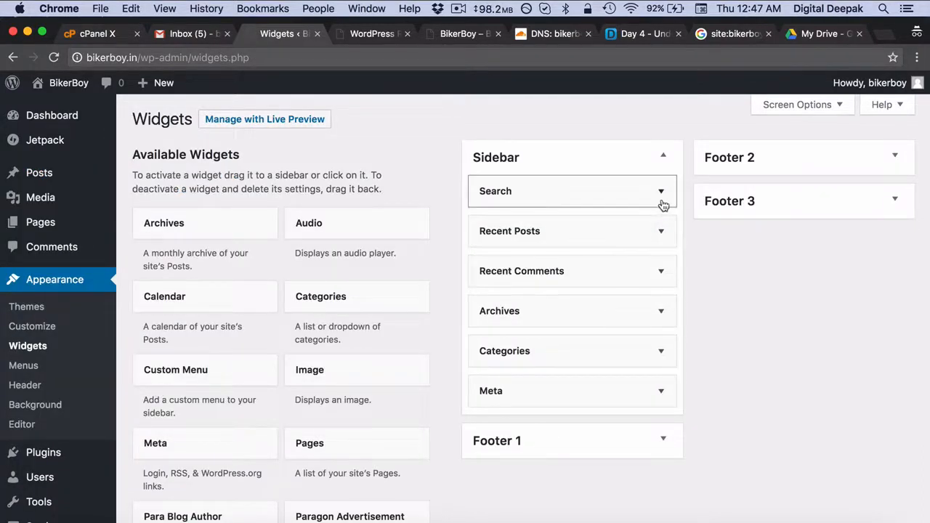
click(661, 390)
scroll(657, 396, down, 3)
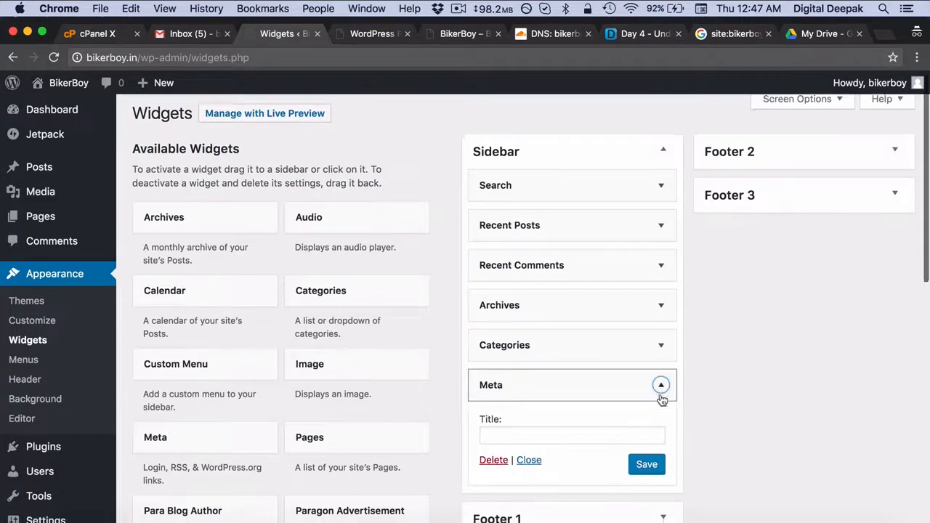
click(493, 382)
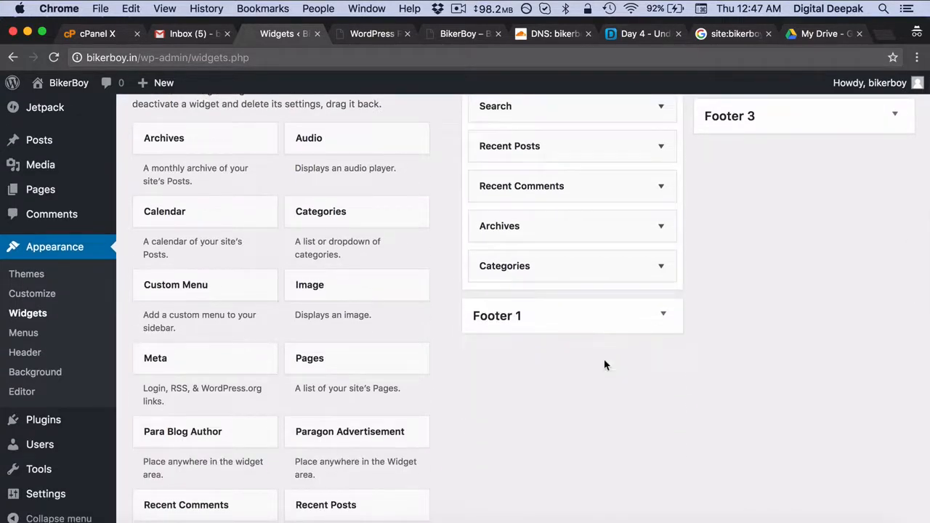
Step: Delete the Categories, Archives and Search widgets from the Sidebar area
click(672, 272)
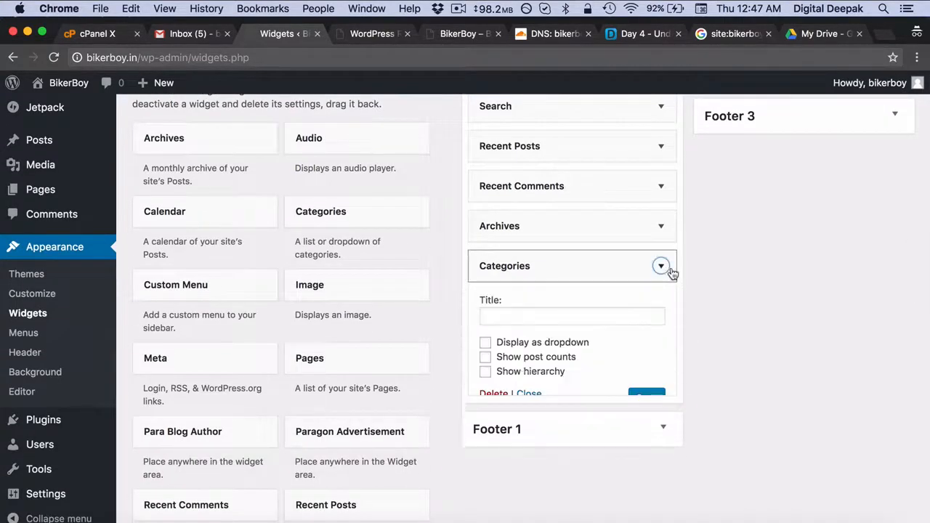
click(489, 396)
scroll(583, 344, up, 3)
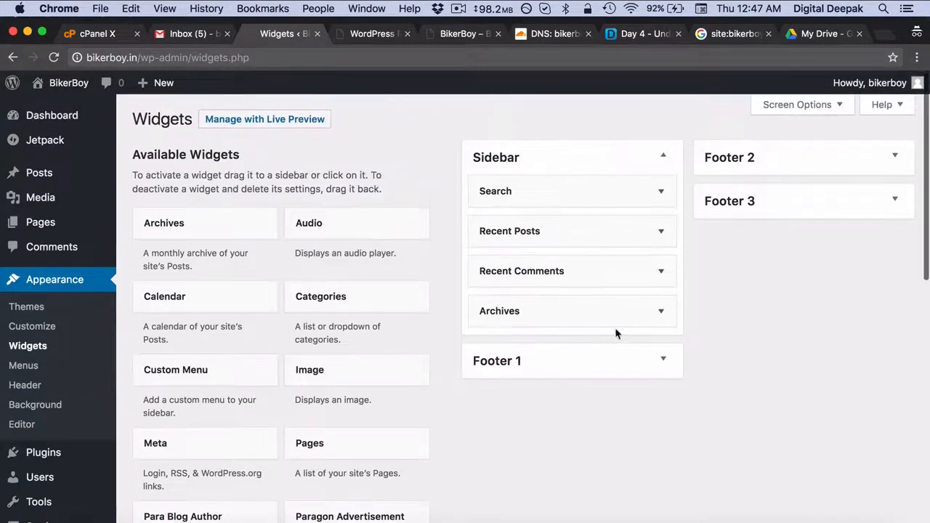
click(661, 311)
click(493, 424)
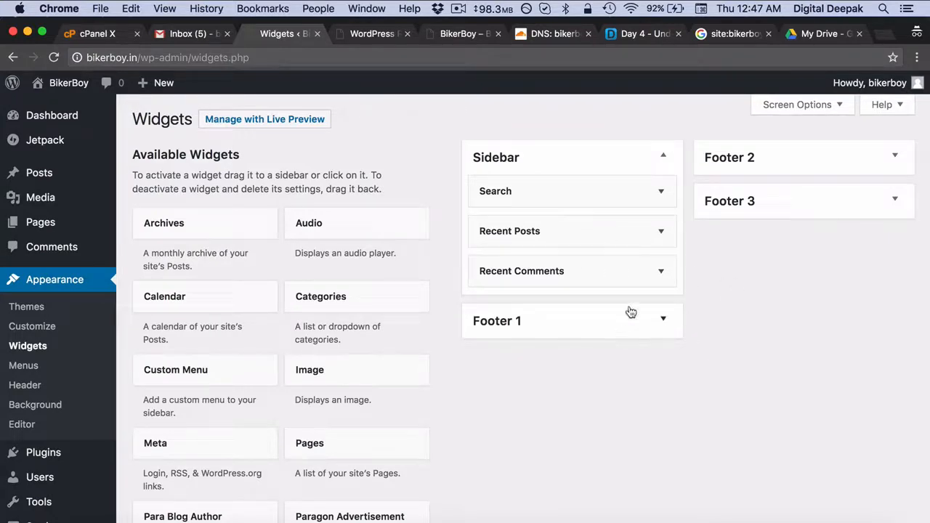
click(660, 192)
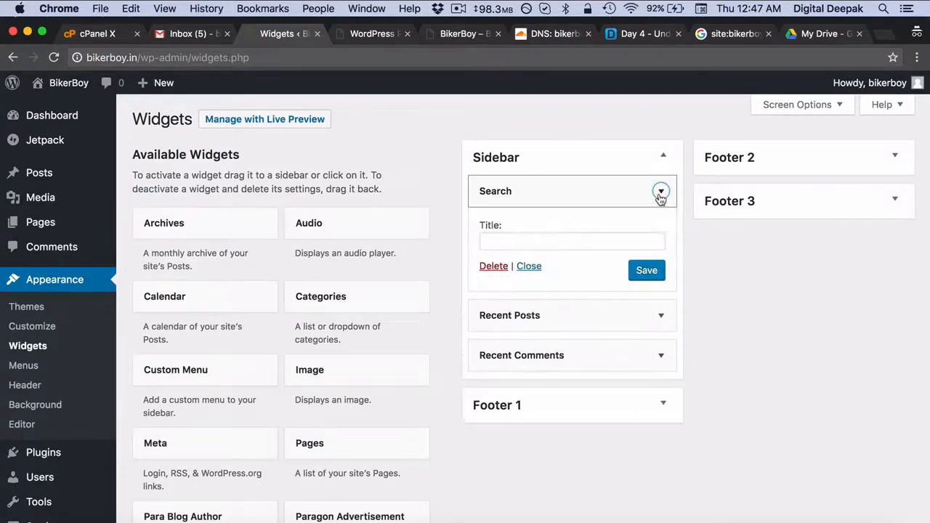
click(492, 267)
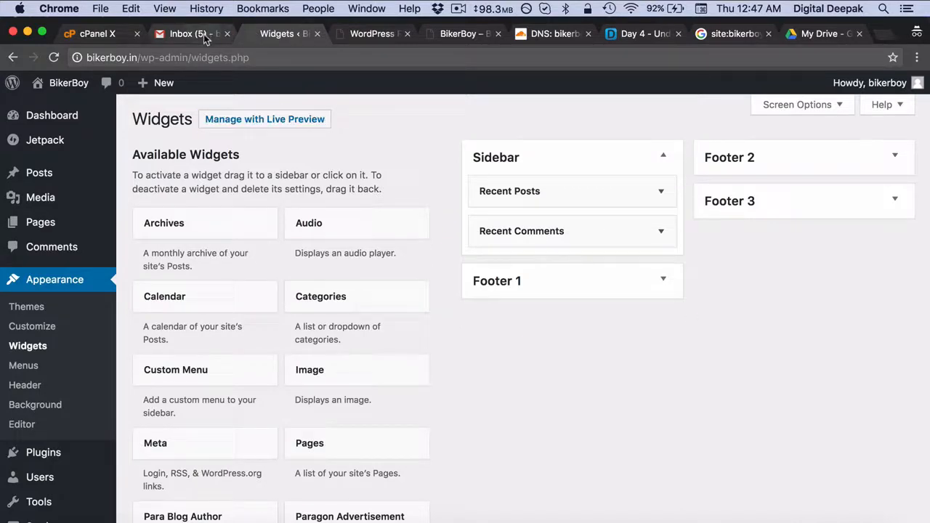
Step: Reload the blog's home page to check the sidebar and mark the "Edit Sidebar Widgets" task as complete in Gmail
click(456, 34)
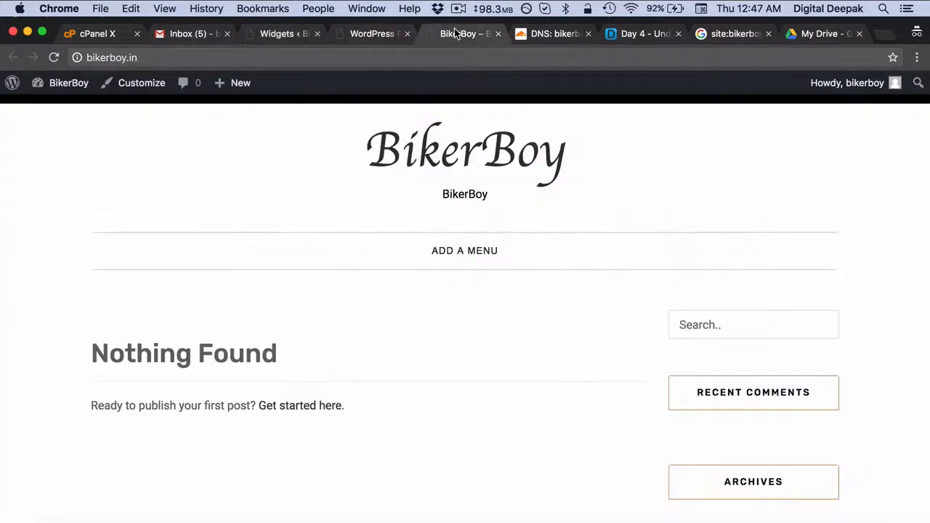
key(super+r)
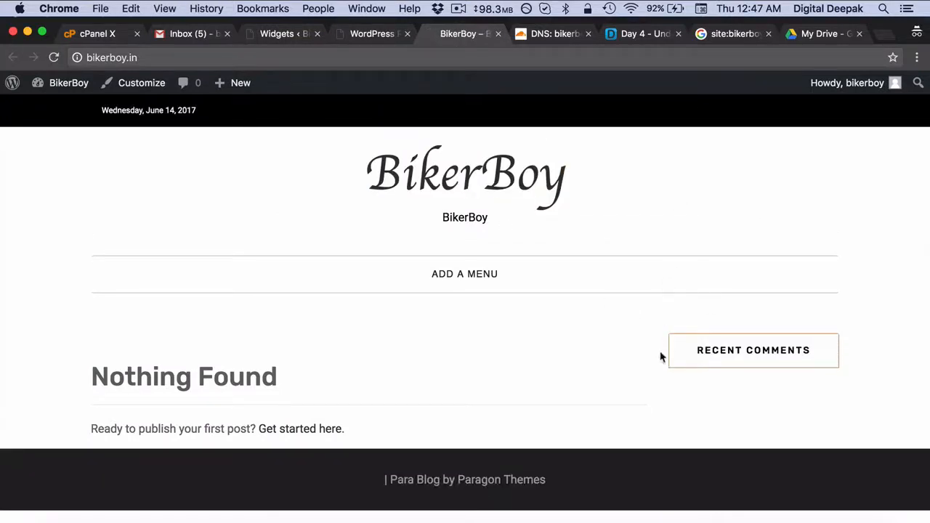
click(372, 35)
click(191, 36)
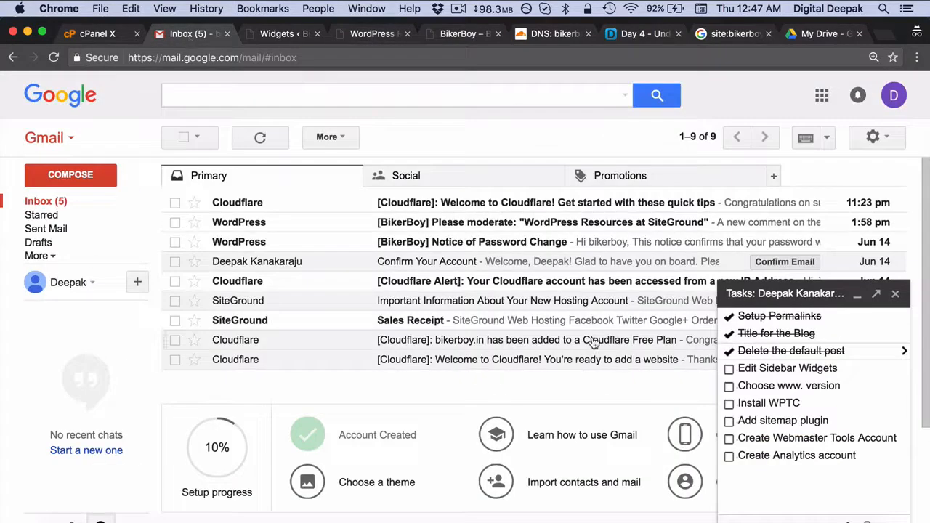
click(729, 369)
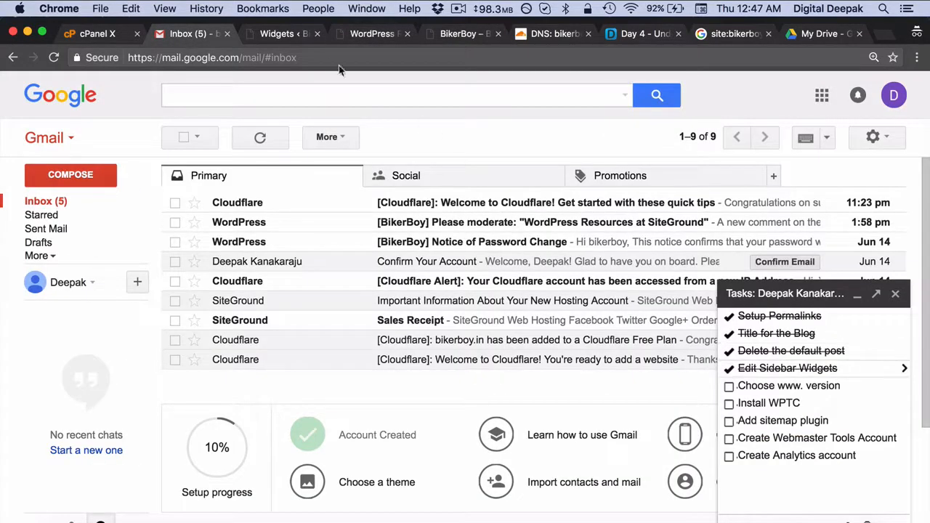
click(447, 35)
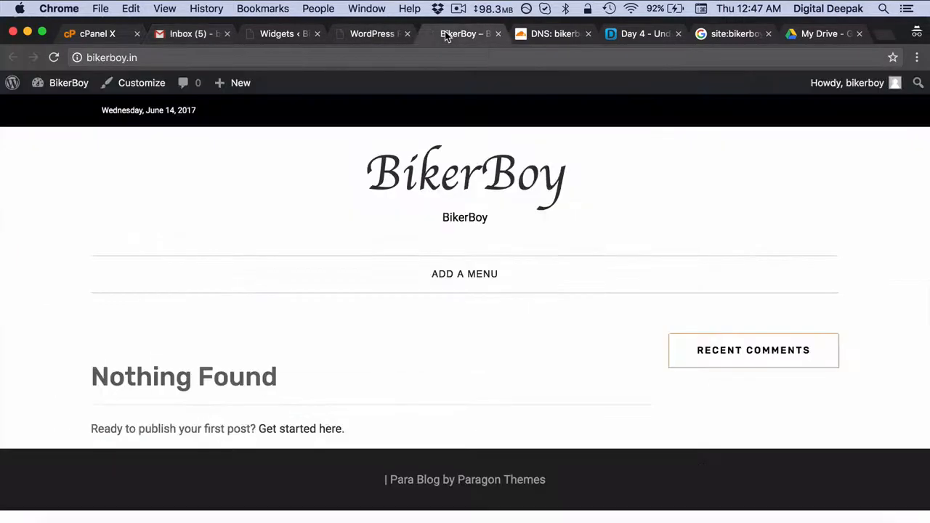
click(88, 57)
click(87, 57)
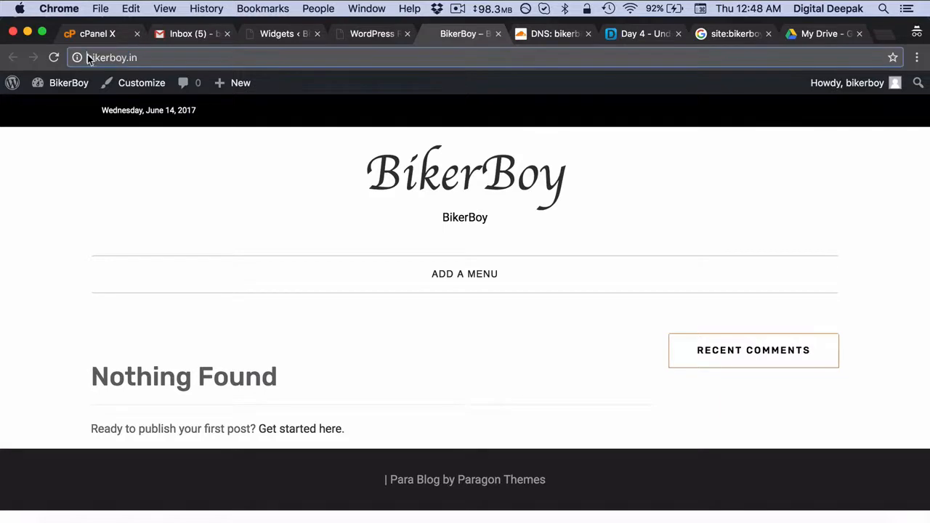
text(wwww)
key(BackSpace)
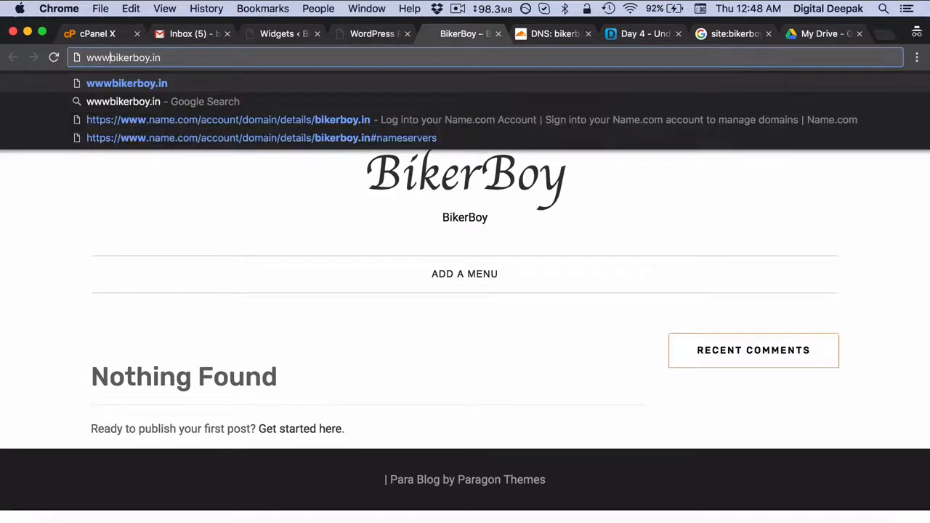
text(.)
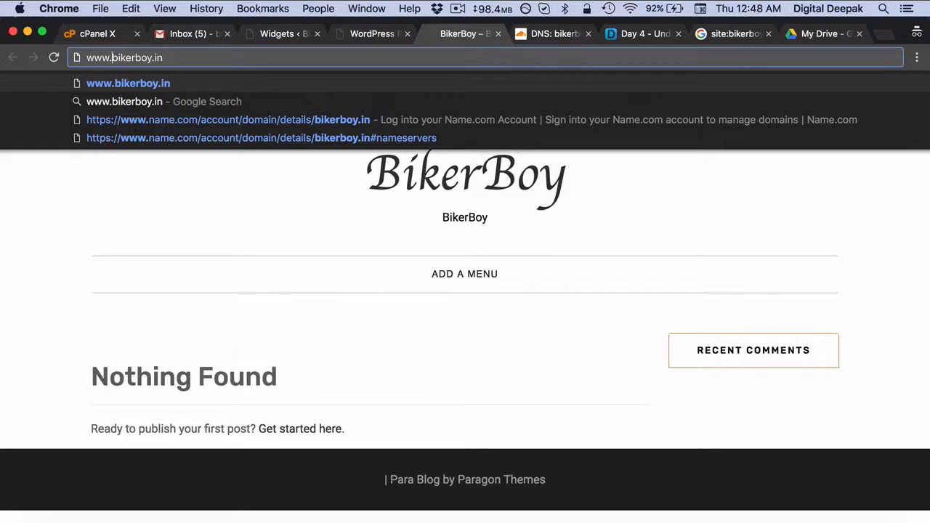
key(Return)
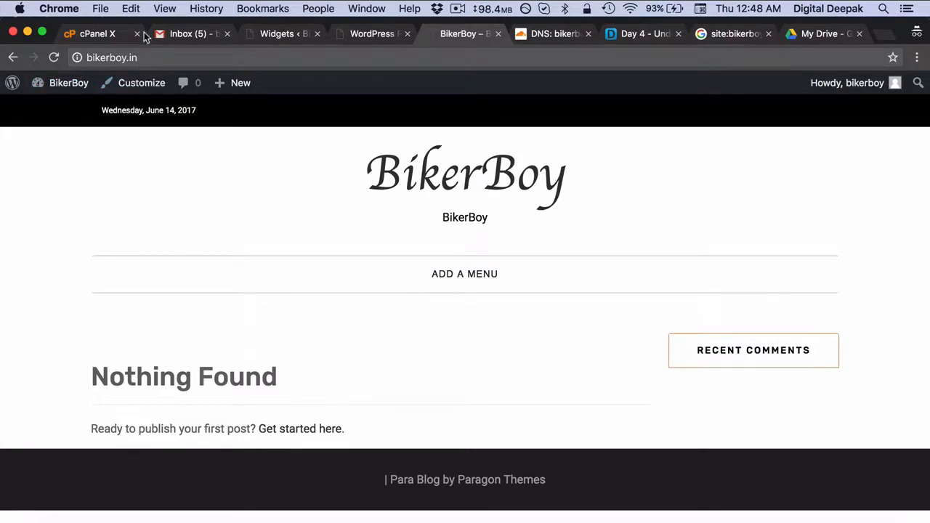
click(366, 33)
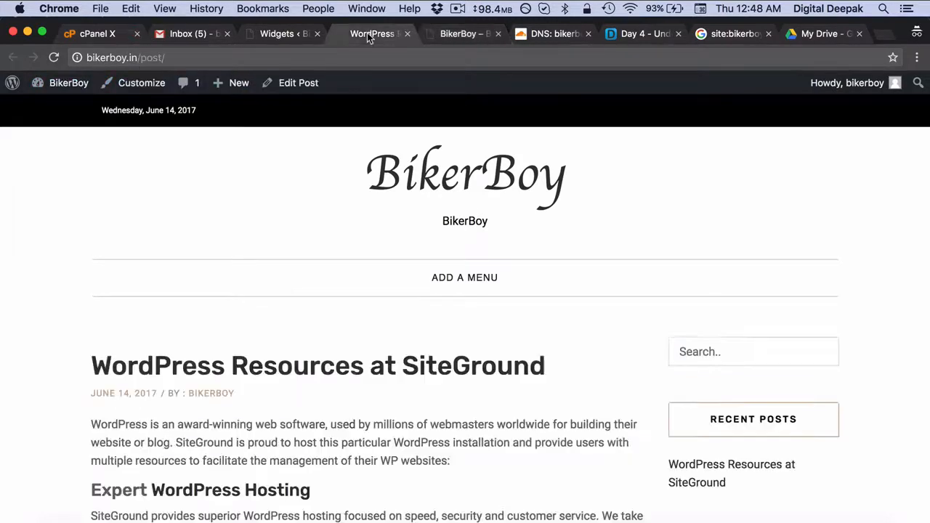
click(305, 35)
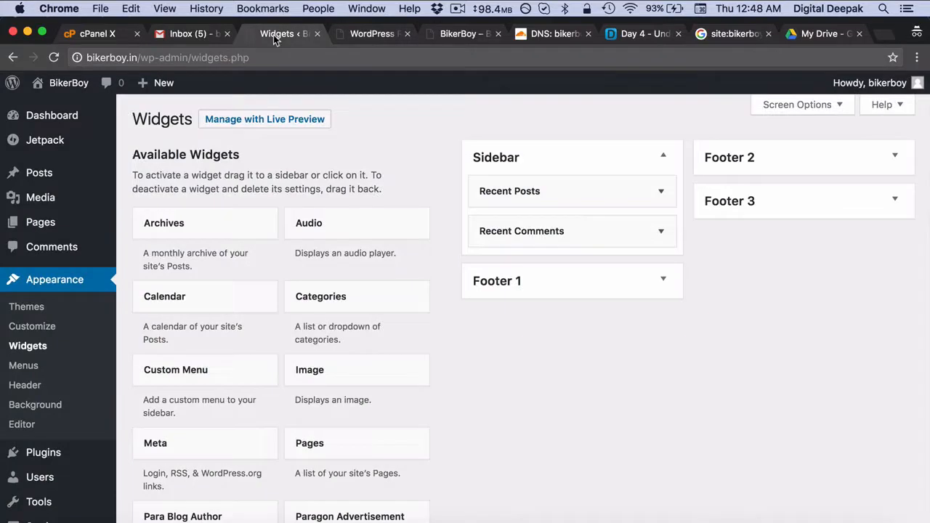
scroll(78, 386, down, 3)
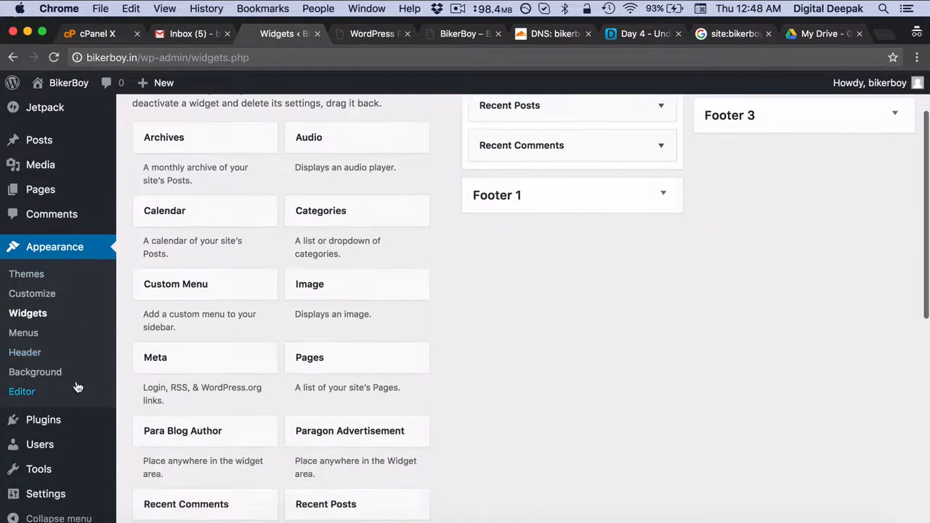
mouse_move(78, 436)
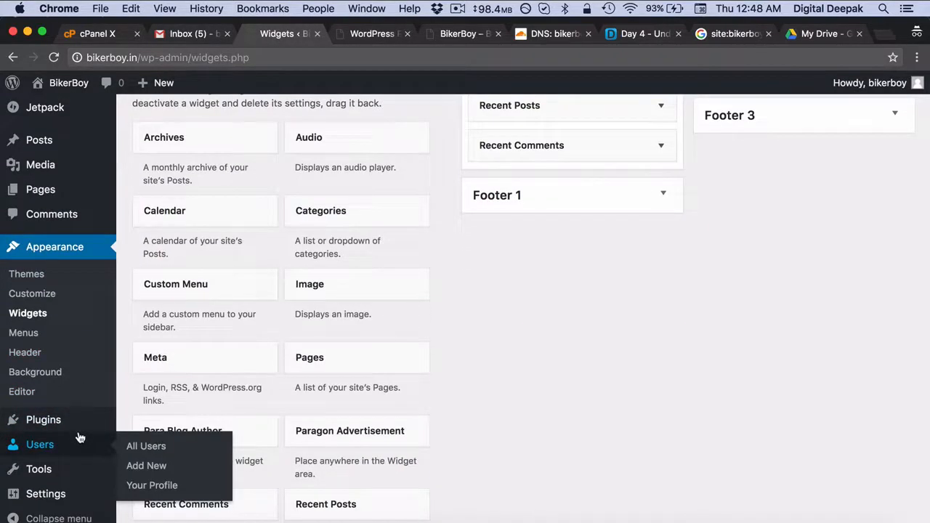
click(78, 500)
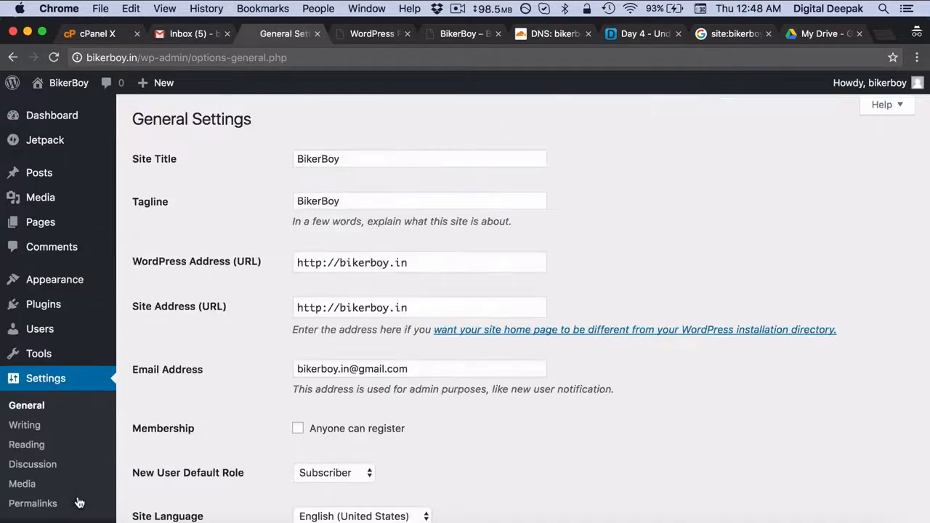
click(338, 263)
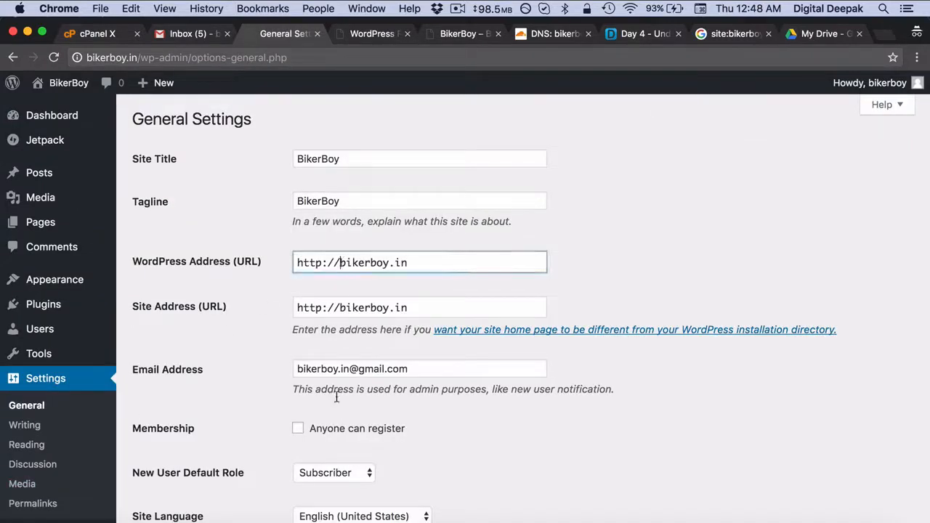
text(www.)
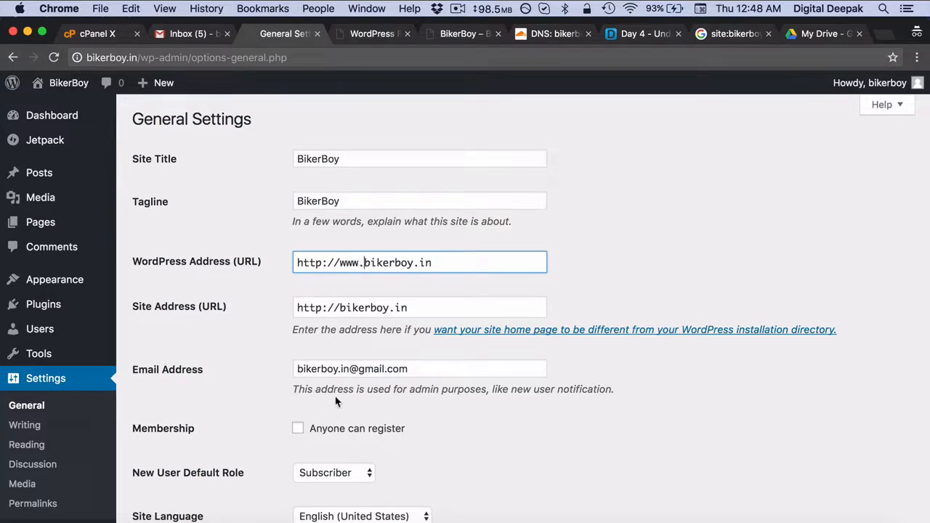
click(340, 307)
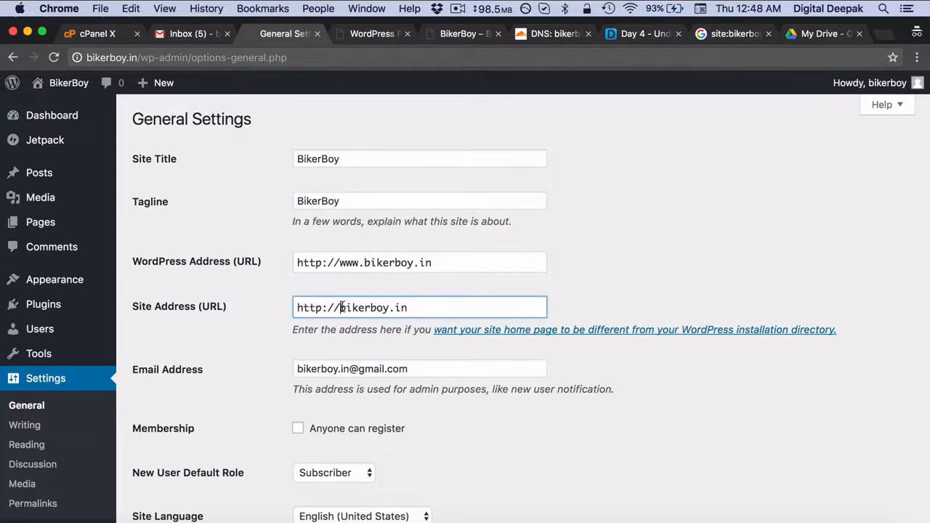
text(www.)
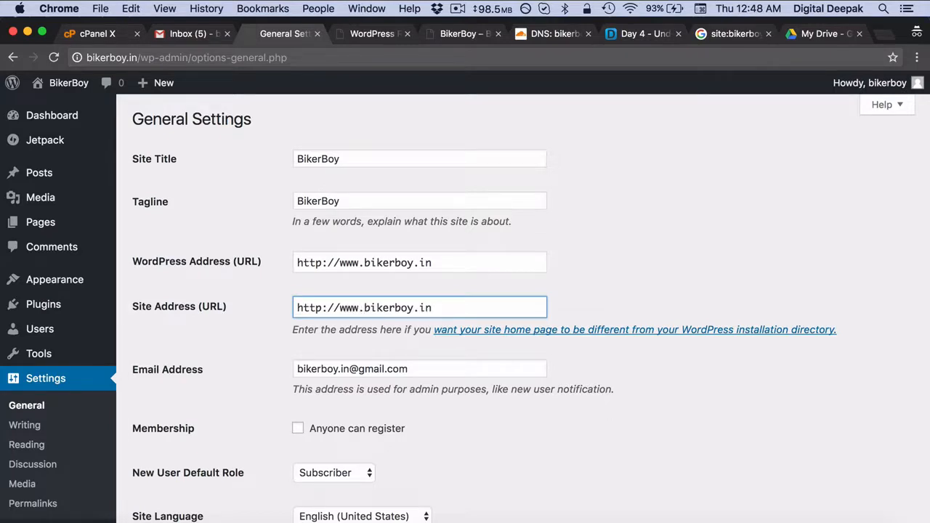
click(440, 356)
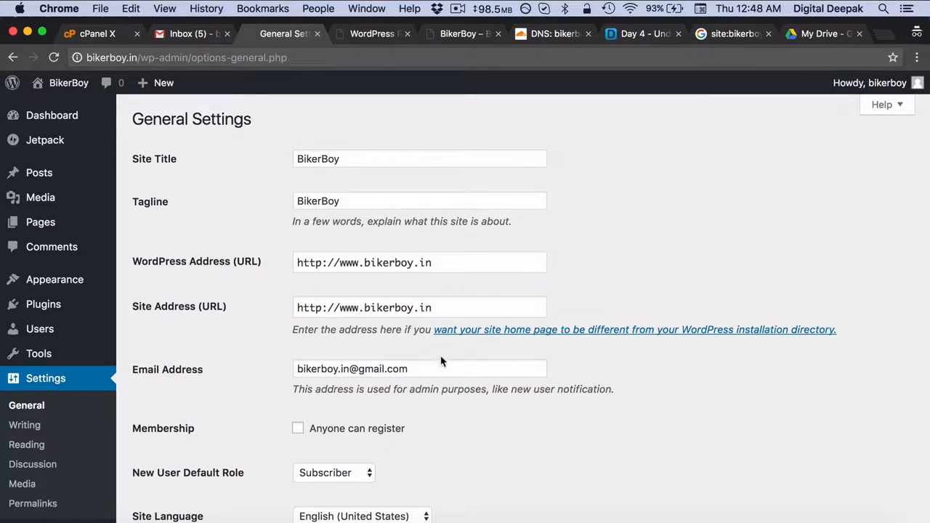
scroll(441, 361, down, 3)
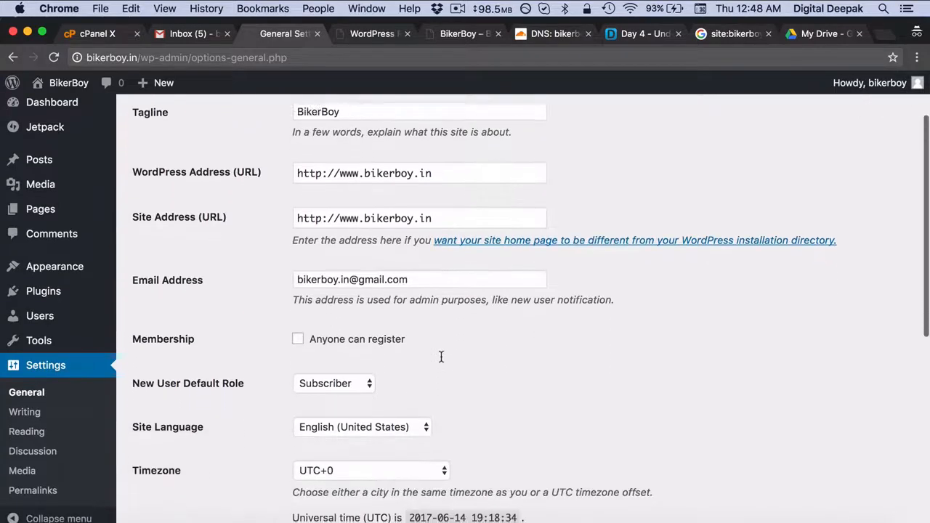
scroll(441, 361, down, 10)
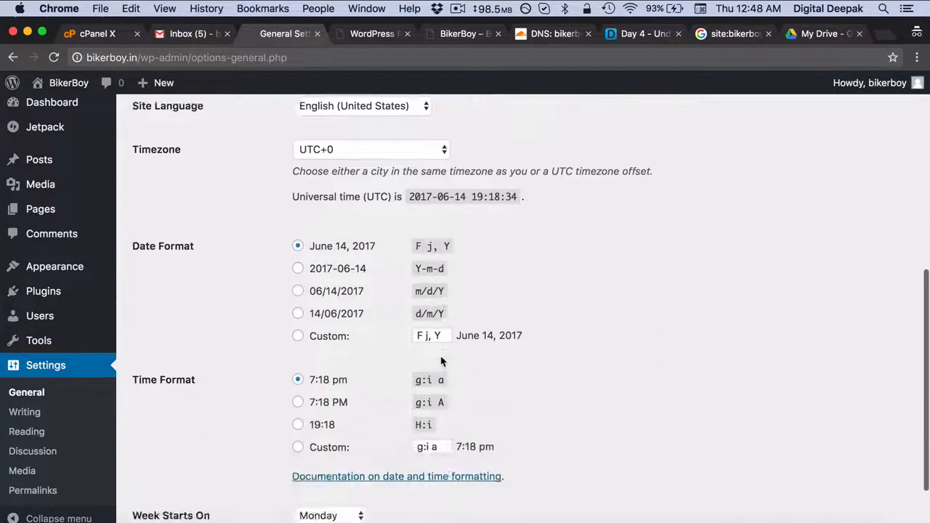
scroll(441, 361, up, 12)
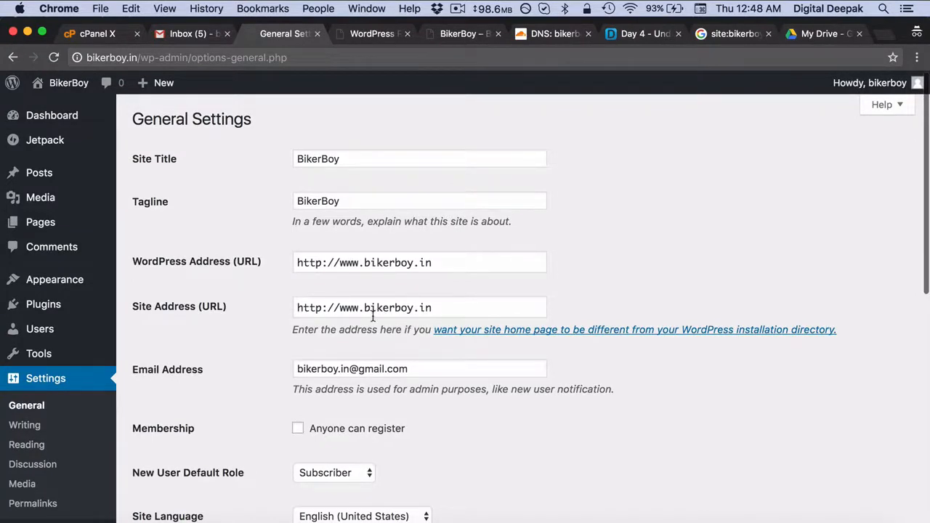
scroll(372, 316, down, 10)
click(192, 472)
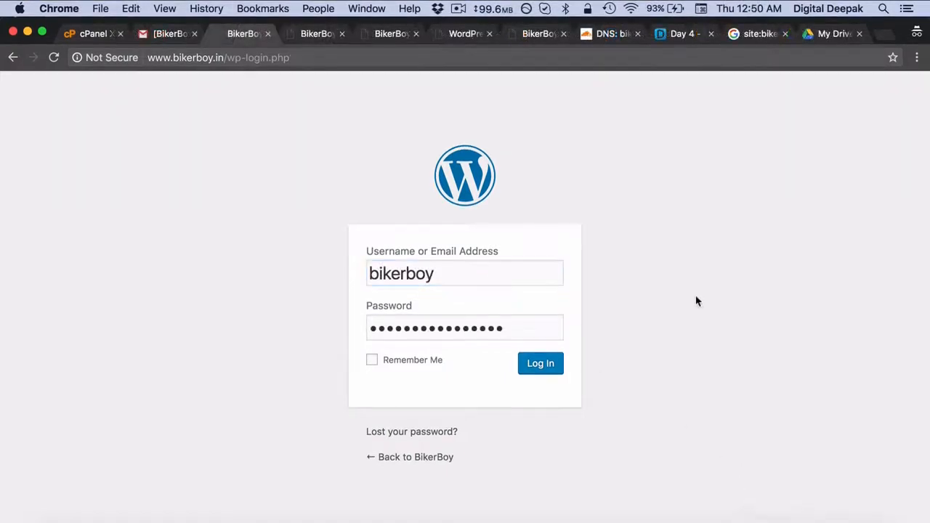
Step: Log back in to the WordPress dashboard and open the General settings to check the www addresses
click(551, 367)
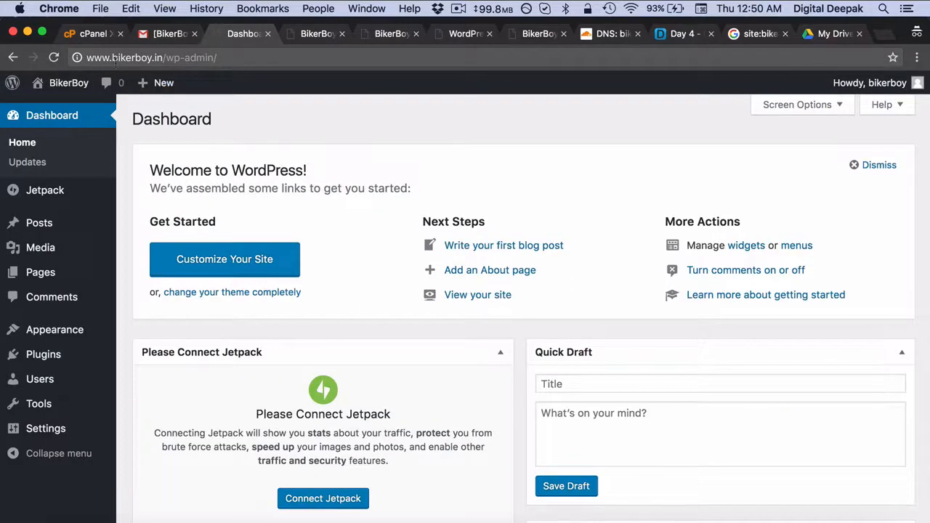
click(110, 58)
click(125, 57)
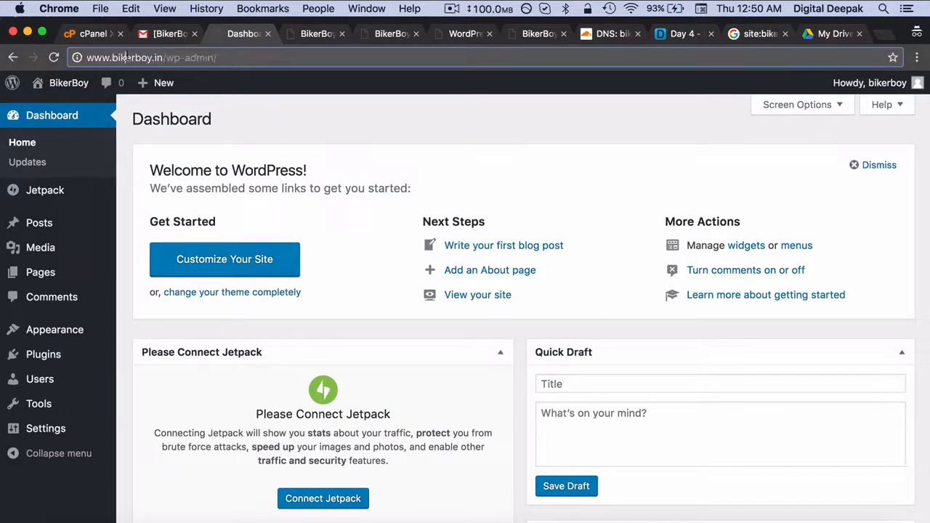
click(45, 428)
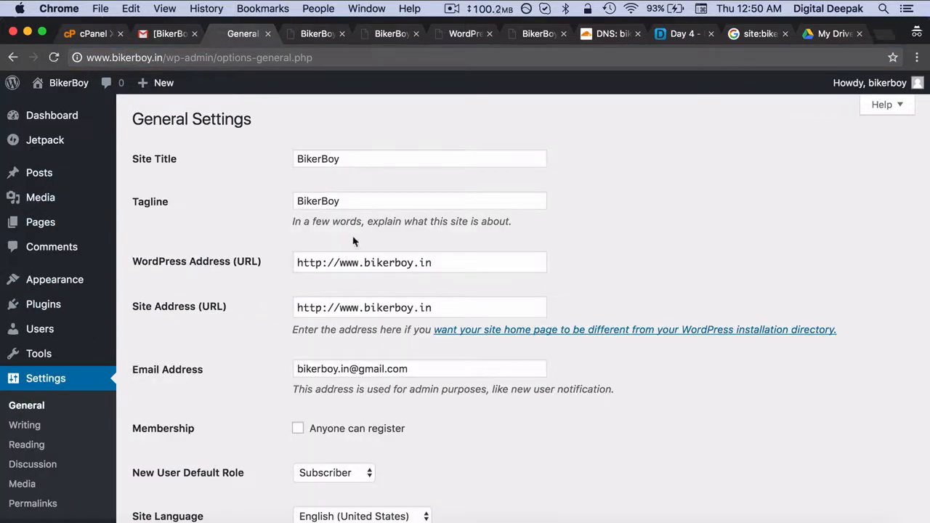
click(390, 38)
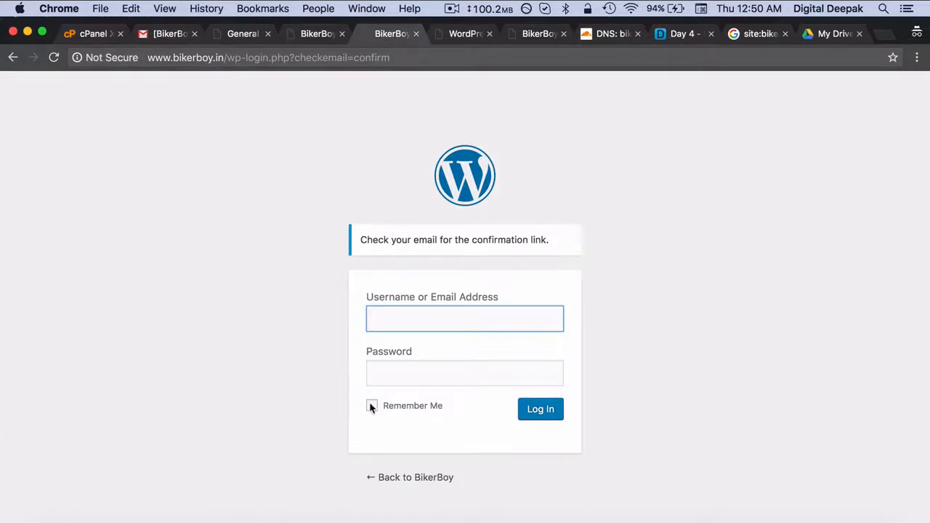
click(399, 477)
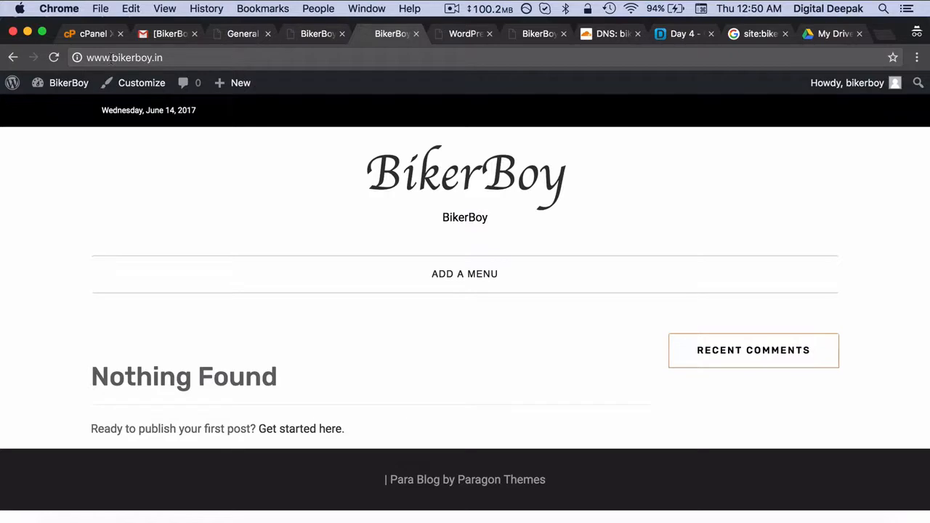
drag(111, 59, 80, 57)
key(BackSpace)
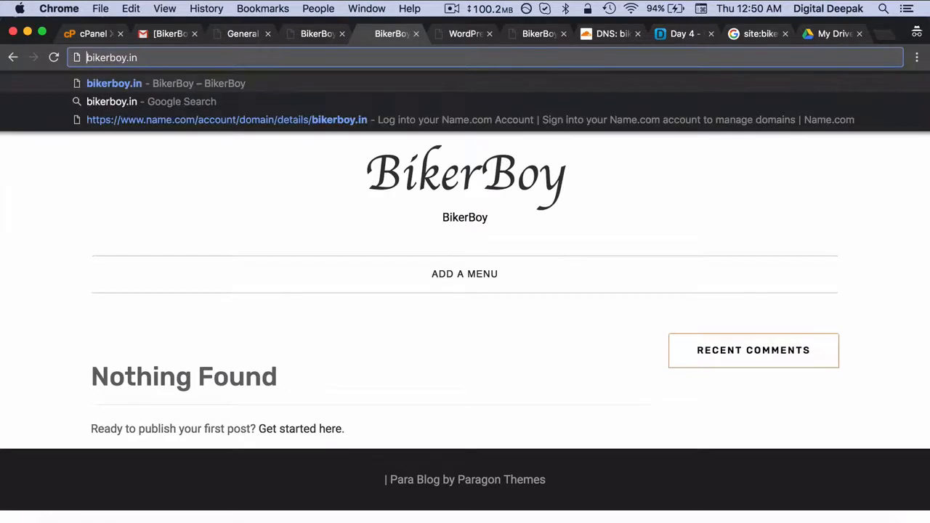
key(Return)
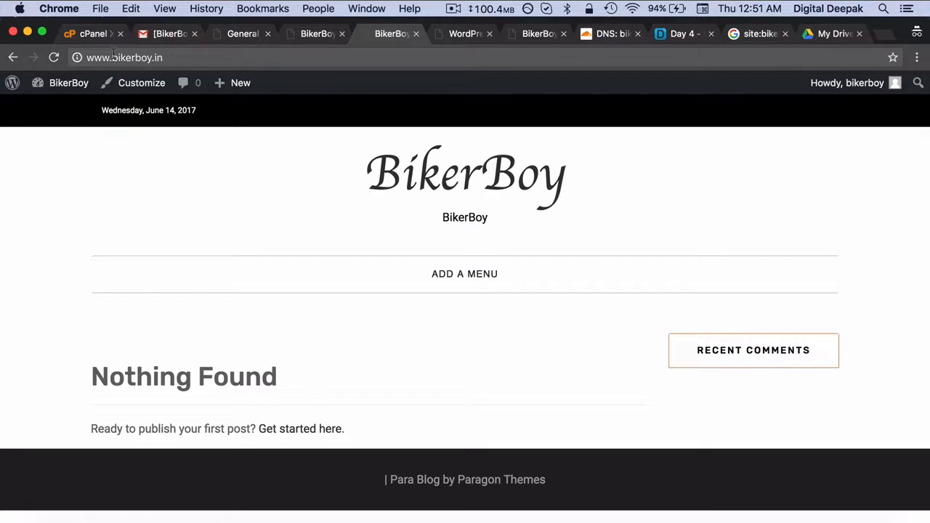
click(167, 33)
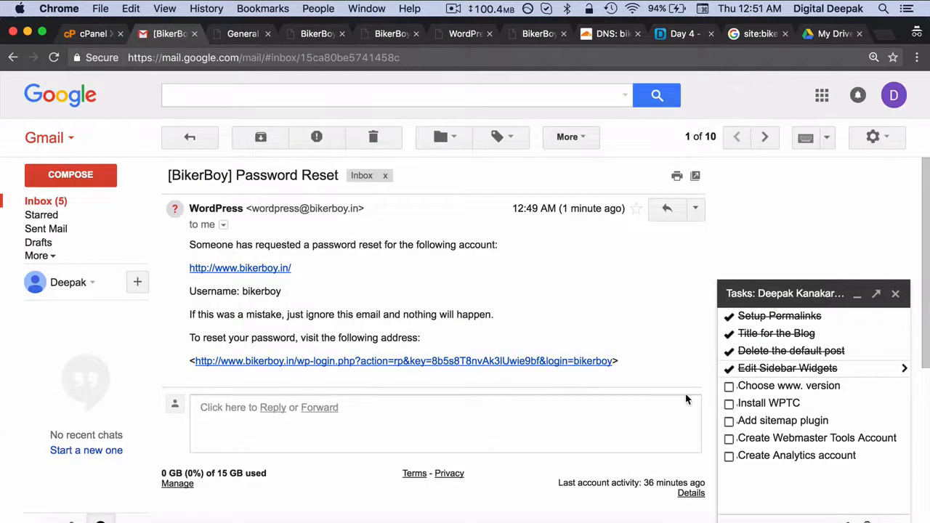
click(729, 386)
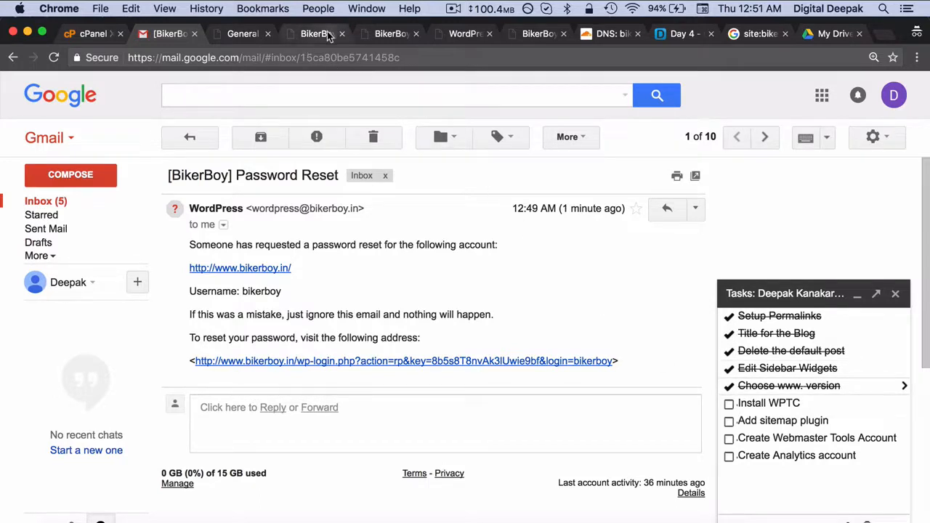
Step: Search for "wptc" among new plugins in the WordPress dashboard, then install and activate WP Time Capsule
click(244, 33)
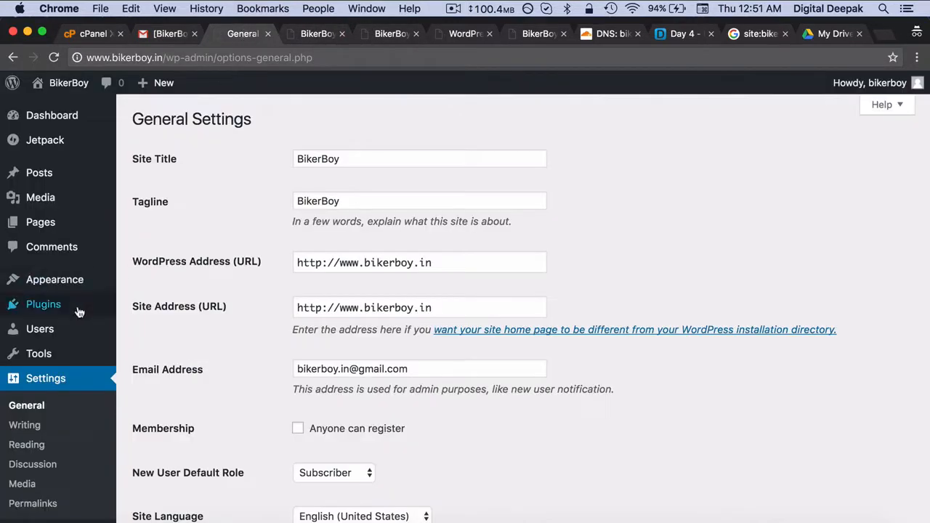
mouse_move(76, 309)
click(154, 333)
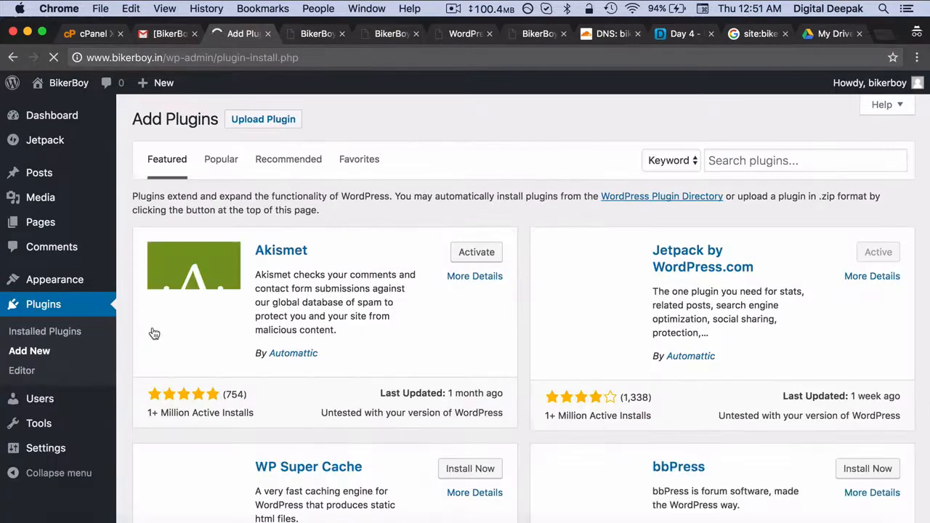
click(780, 160)
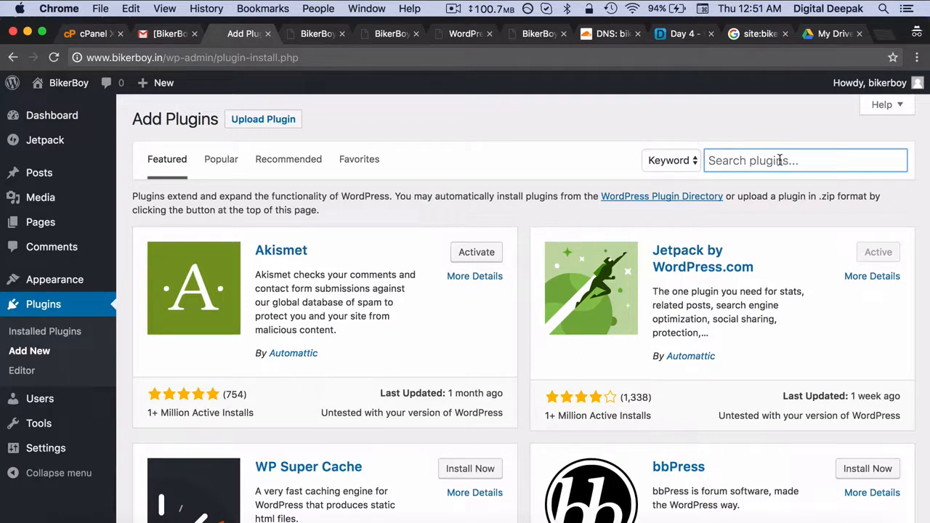
text(wptc)
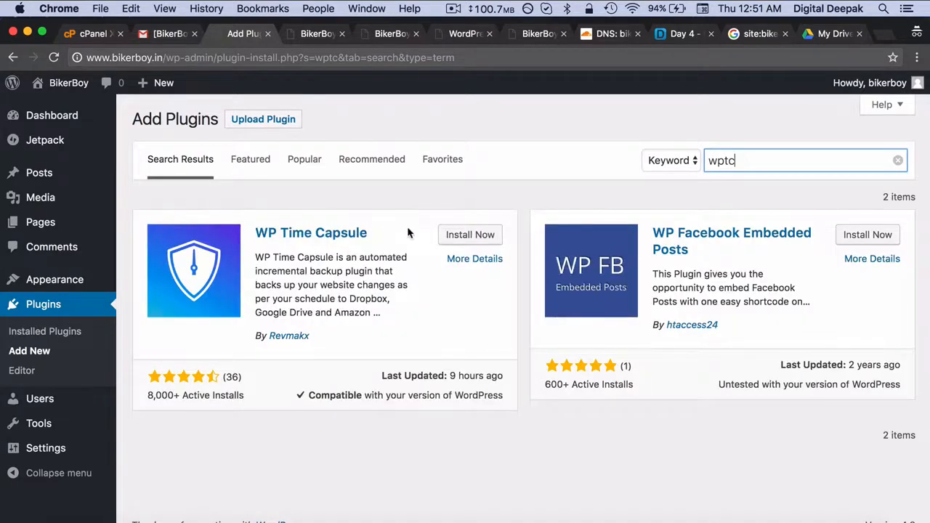
click(451, 236)
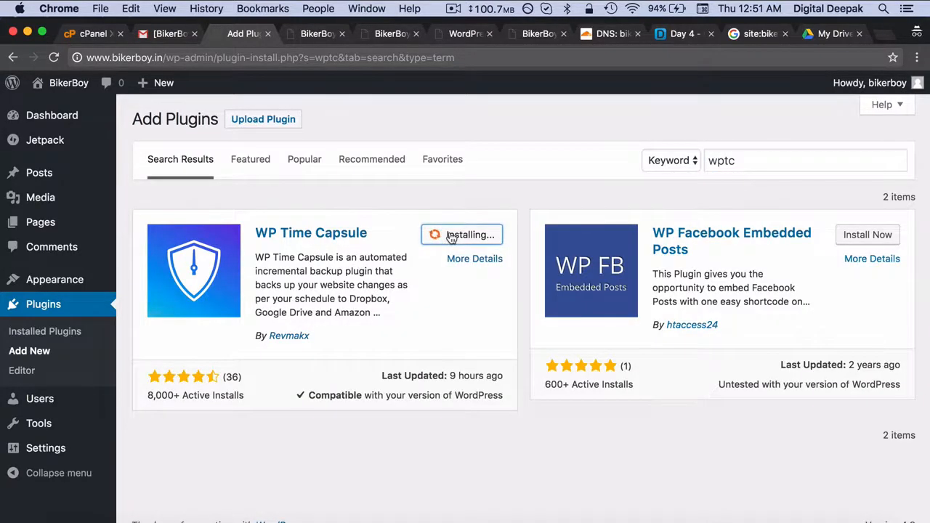
click(466, 241)
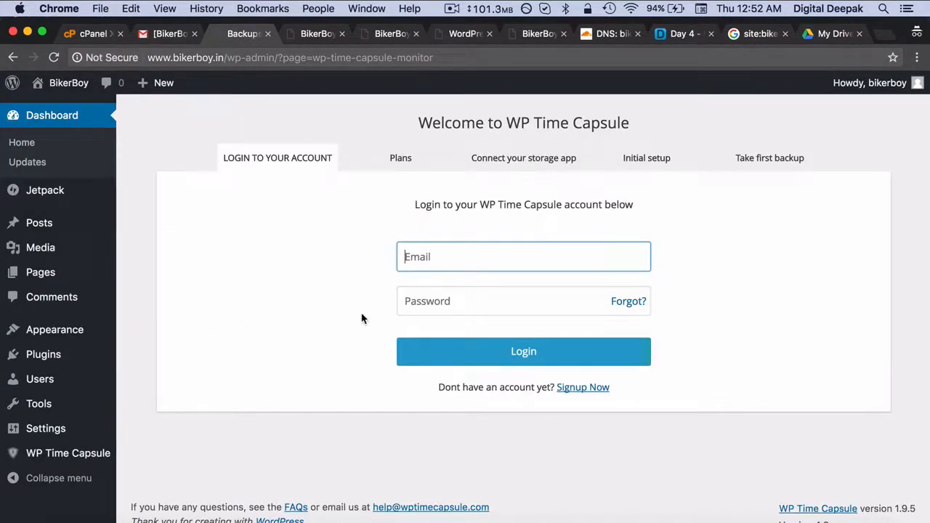
Step: Create a WP Time Capsule account and log in to the plugin with the account's e-mail and password
click(579, 392)
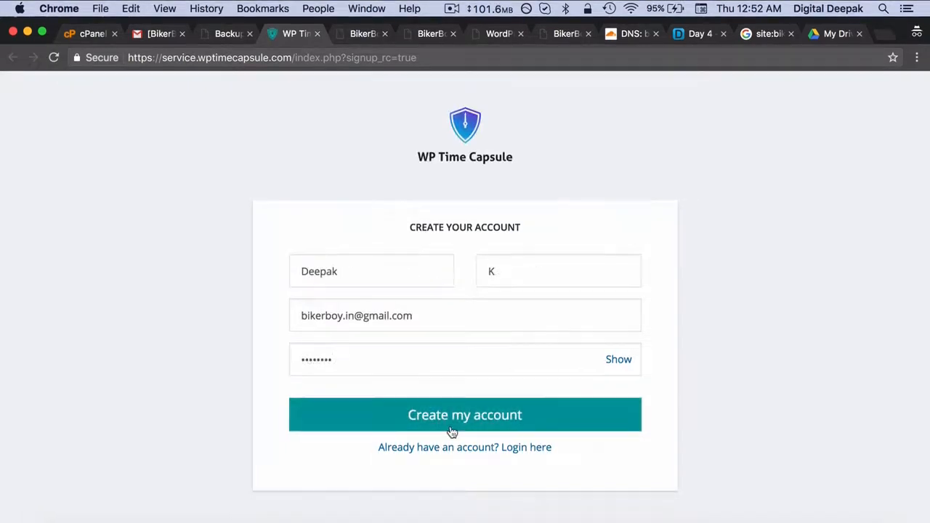
click(451, 427)
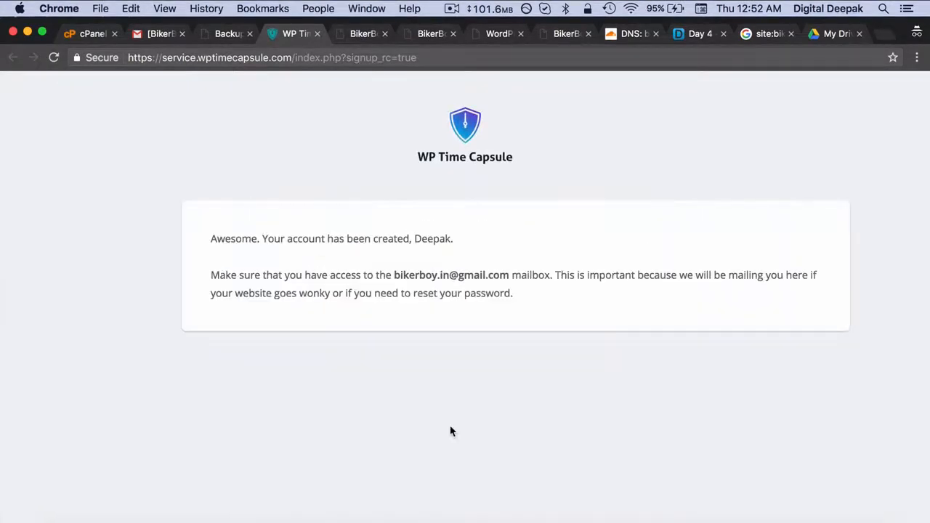
click(230, 34)
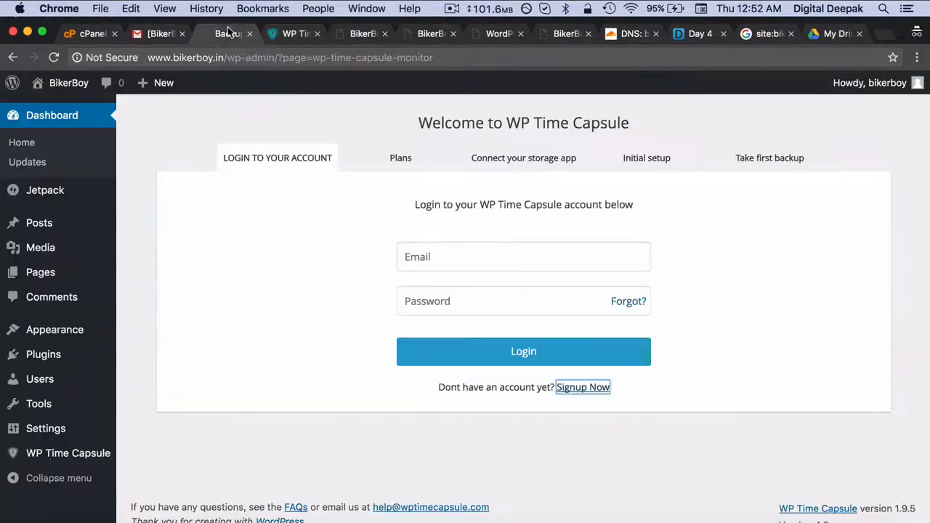
click(434, 251)
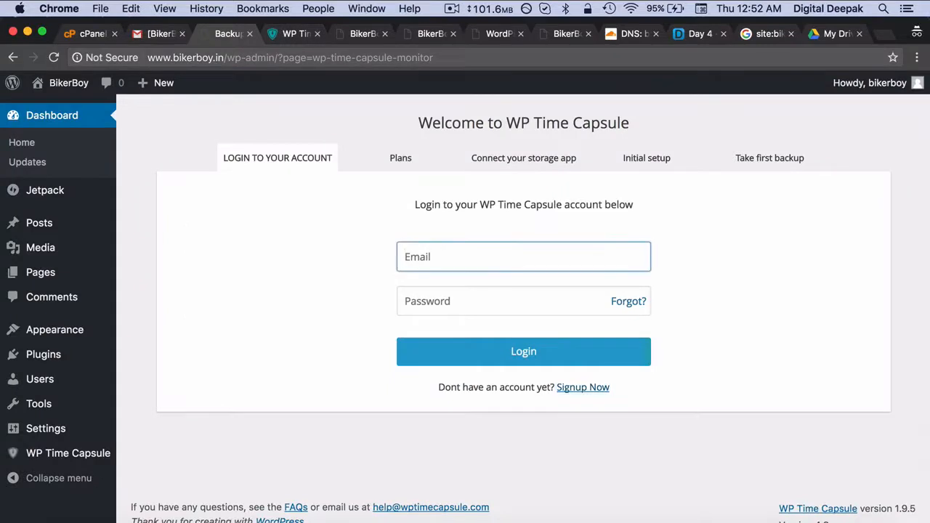
text(bik)
key(Tab)
click(462, 352)
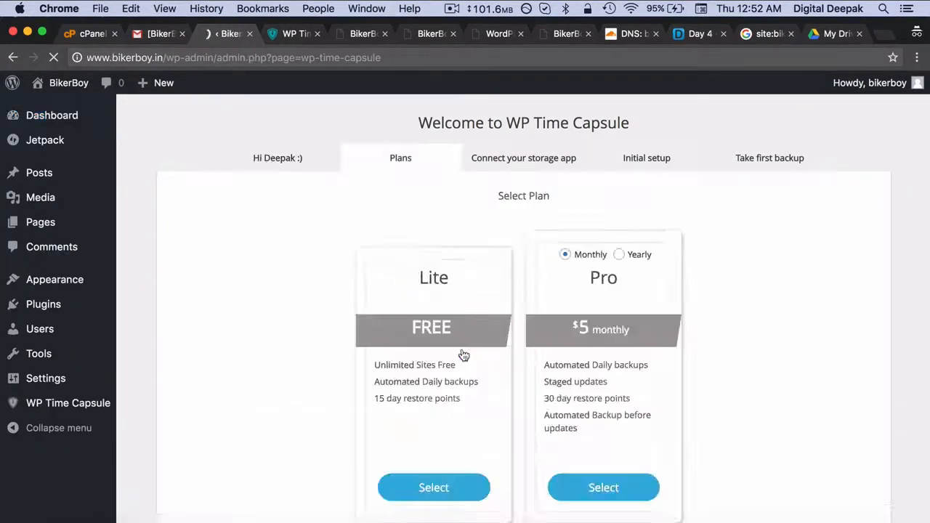
Step: Select the free Lite plan in WP Time Capsule and connect Google Drive as backup storage, allowing access for the blog's Google account
scroll(463, 355, down, 1)
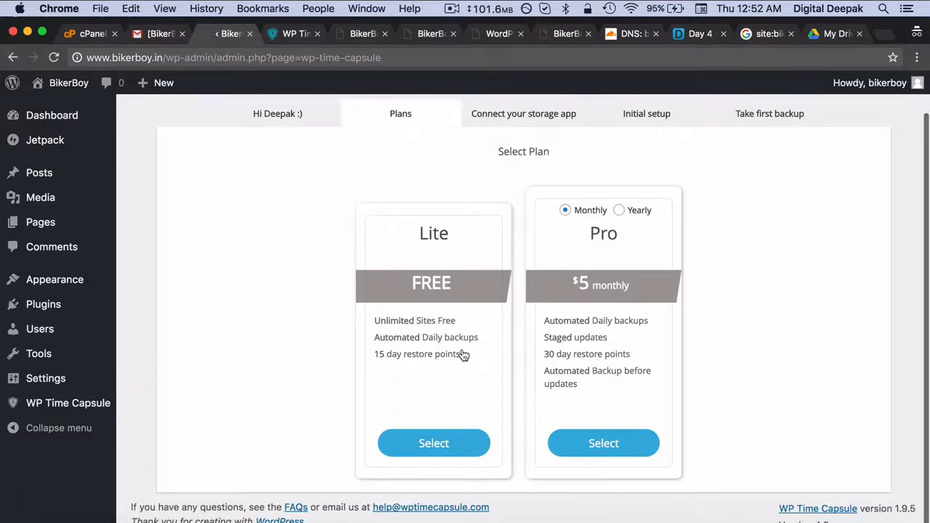
click(438, 449)
click(395, 270)
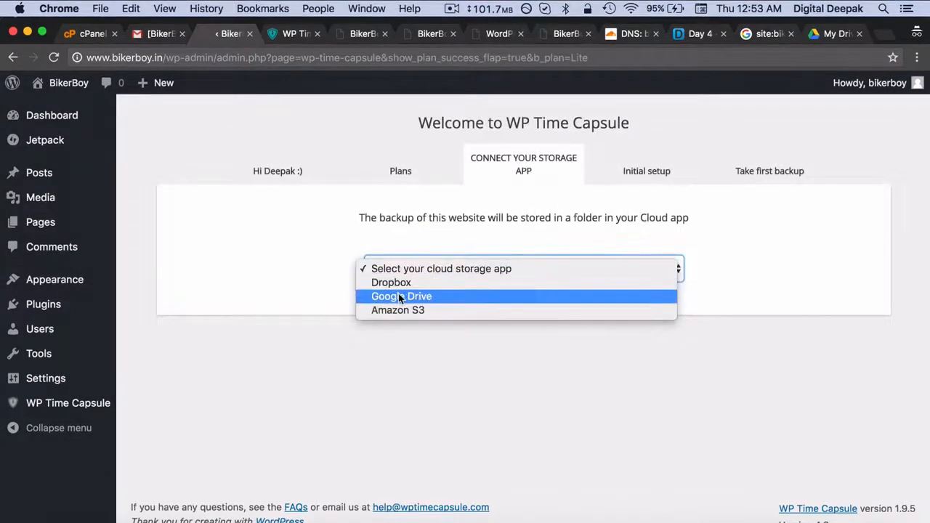
click(399, 296)
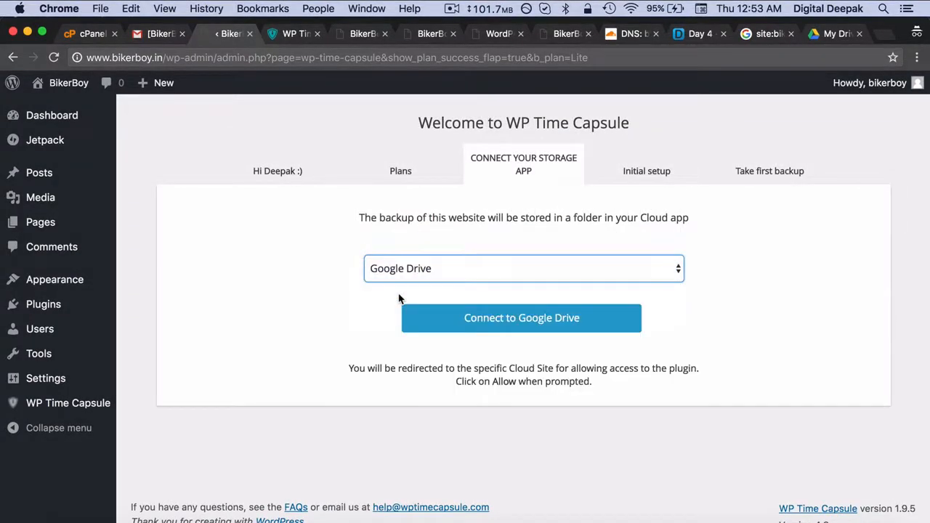
click(428, 313)
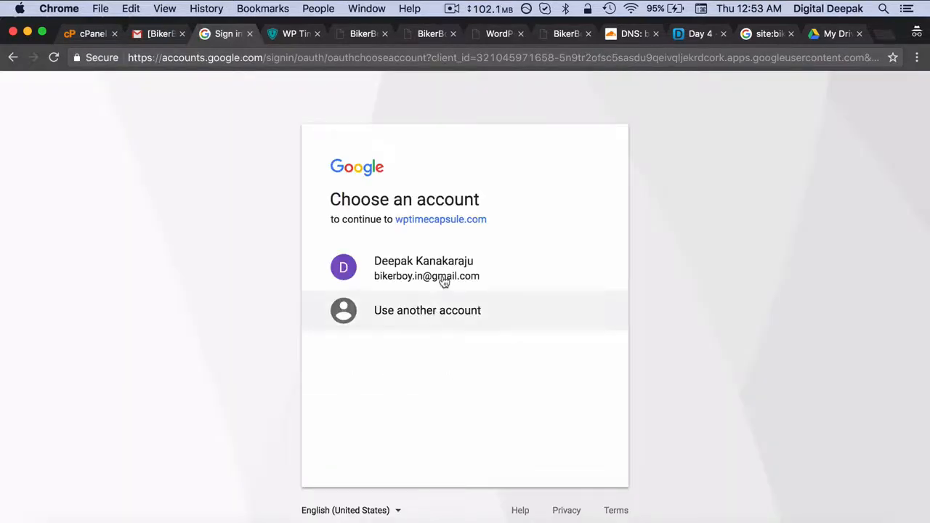
click(443, 279)
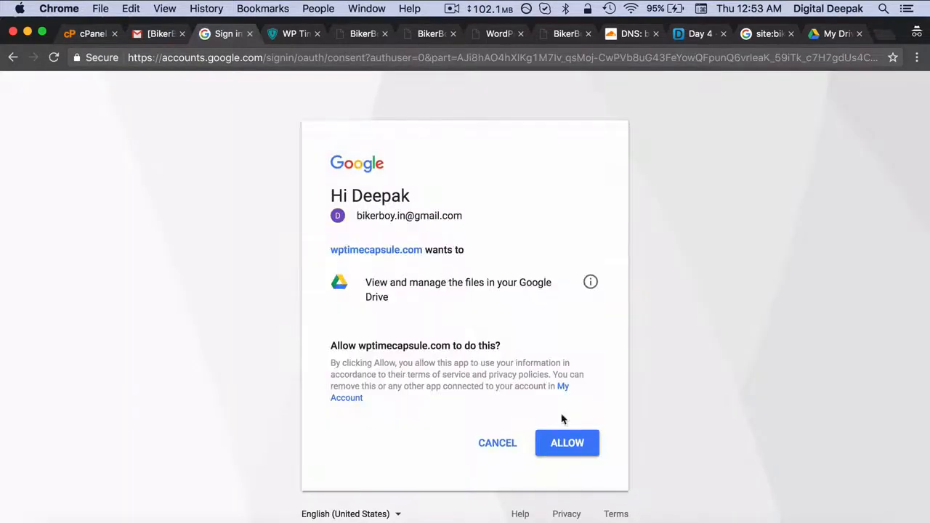
click(578, 445)
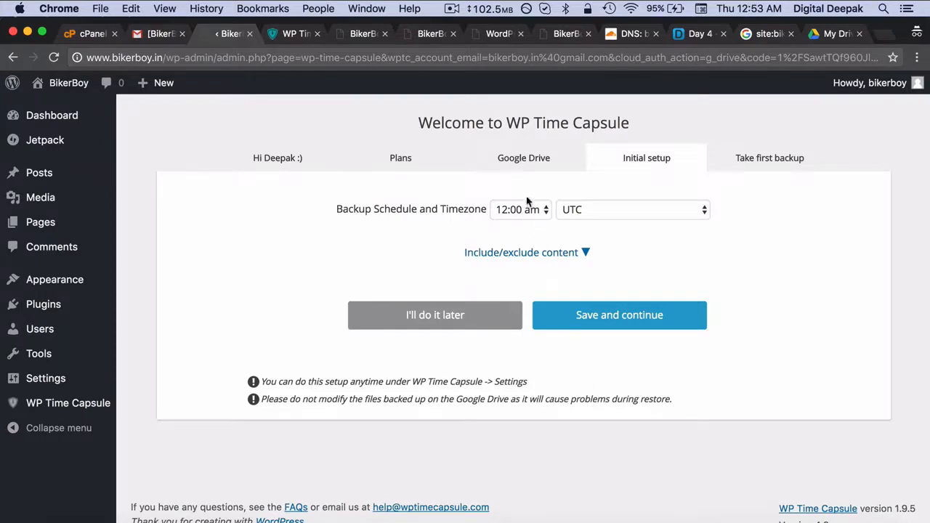
Step: Set the WP Time Capsule backup schedule to 3:00 am in the Kolkata timezone
click(580, 209)
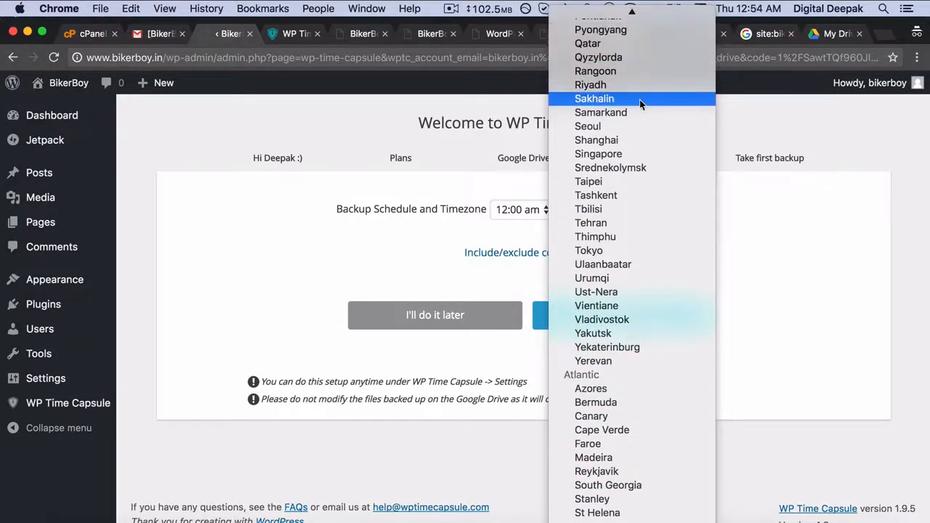
scroll(639, 99, up, 20)
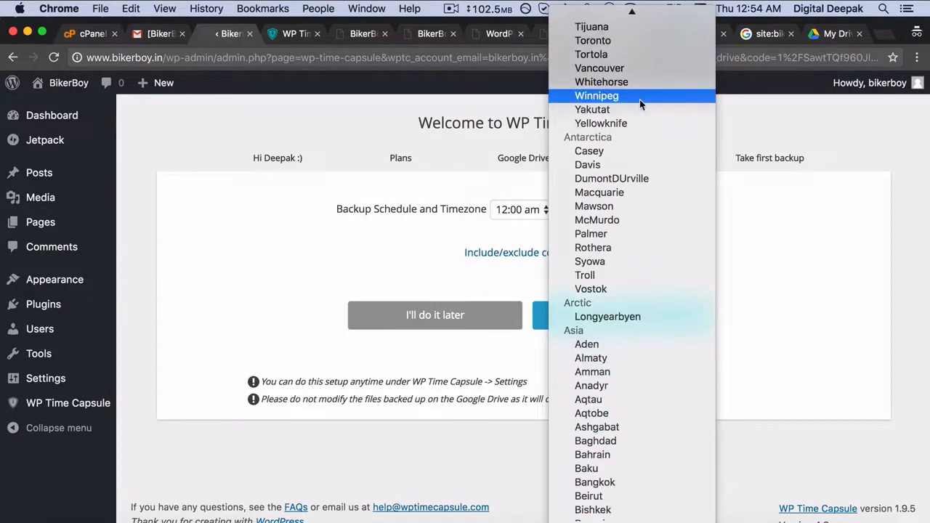
scroll(640, 99, down, 15)
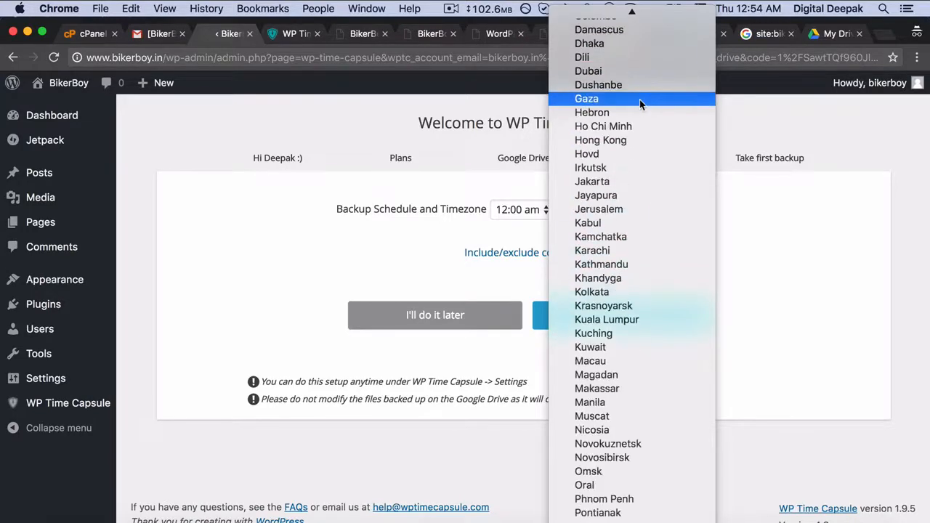
click(655, 293)
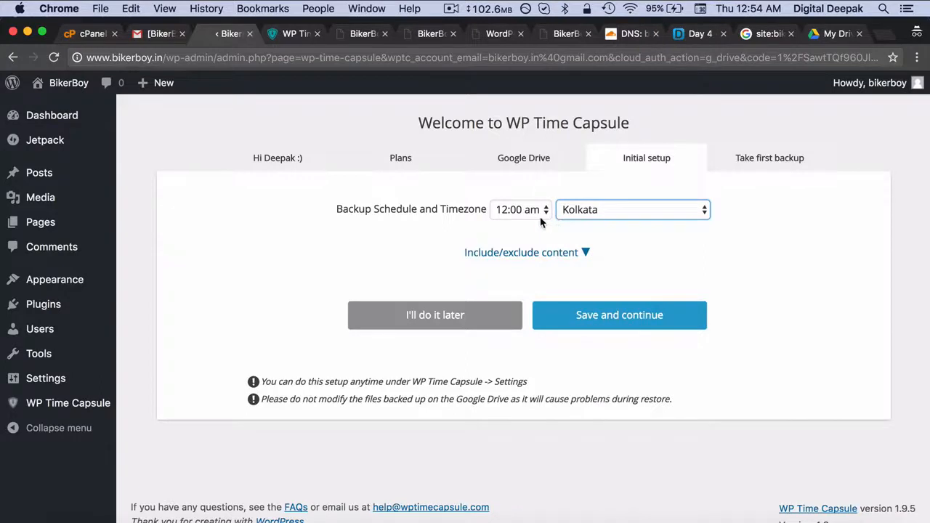
click(515, 209)
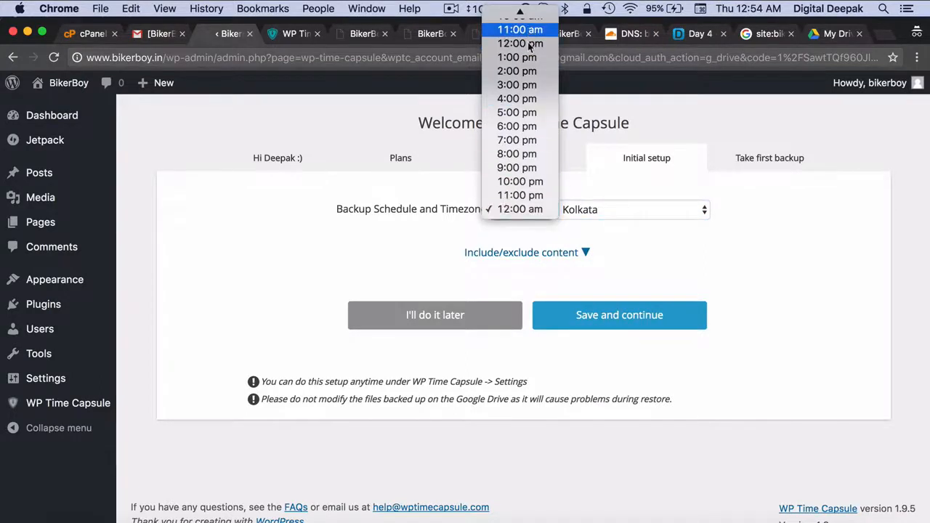
mouse_move(525, 13)
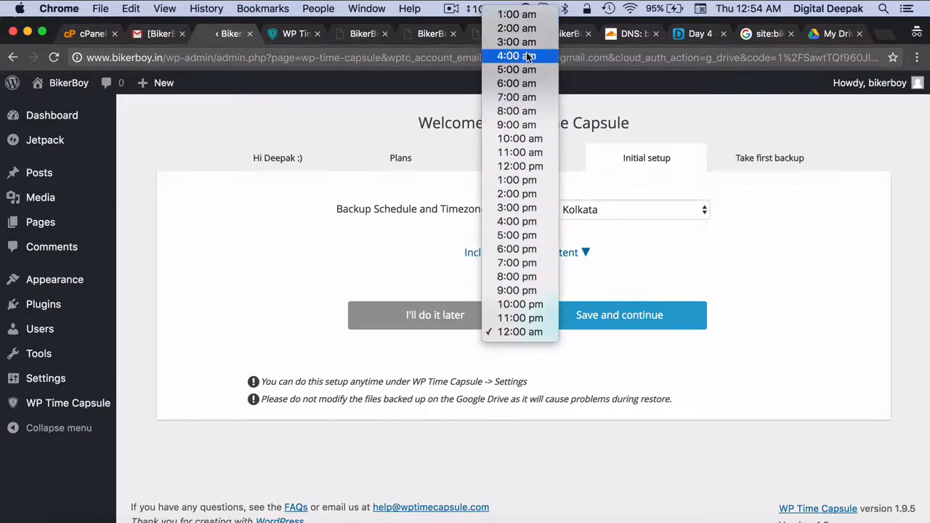
click(526, 42)
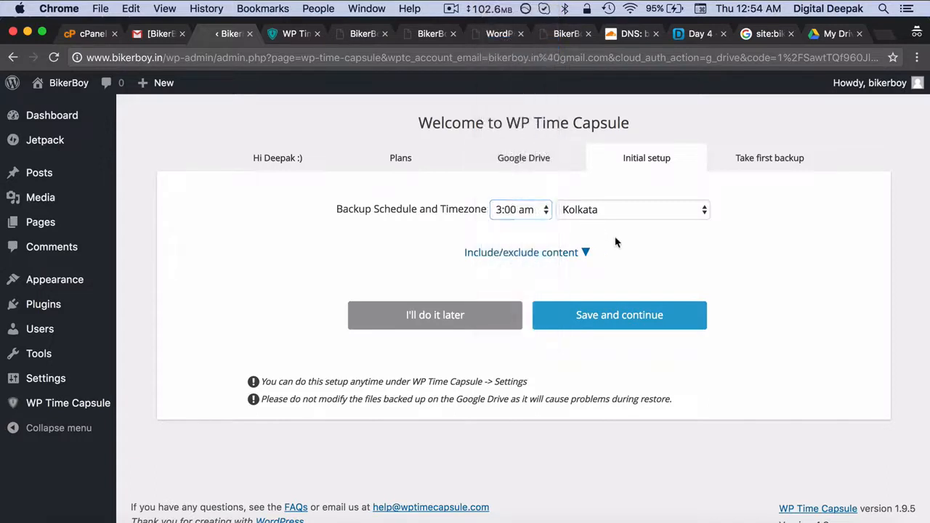
Step: Save the initial backup setup to start the first backup and mark the "Install WPTC" task as complete in Gmail
click(626, 319)
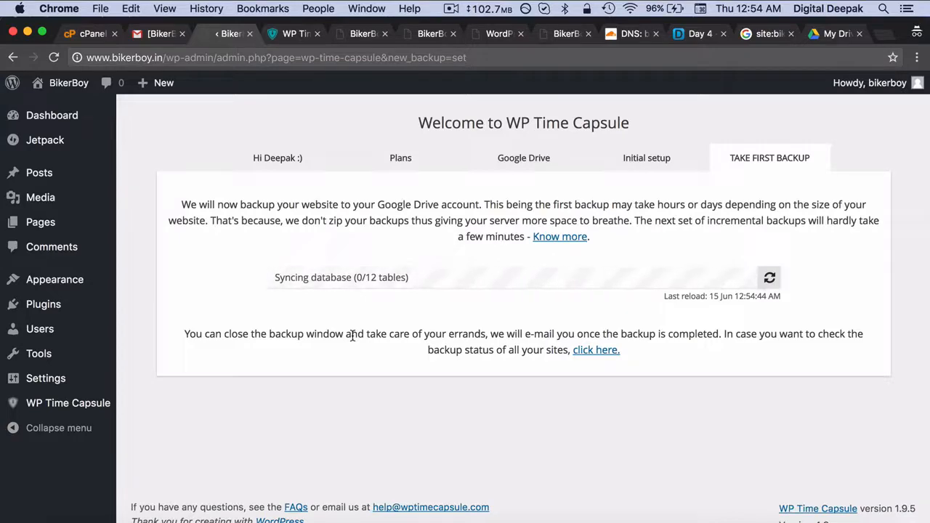
click(152, 34)
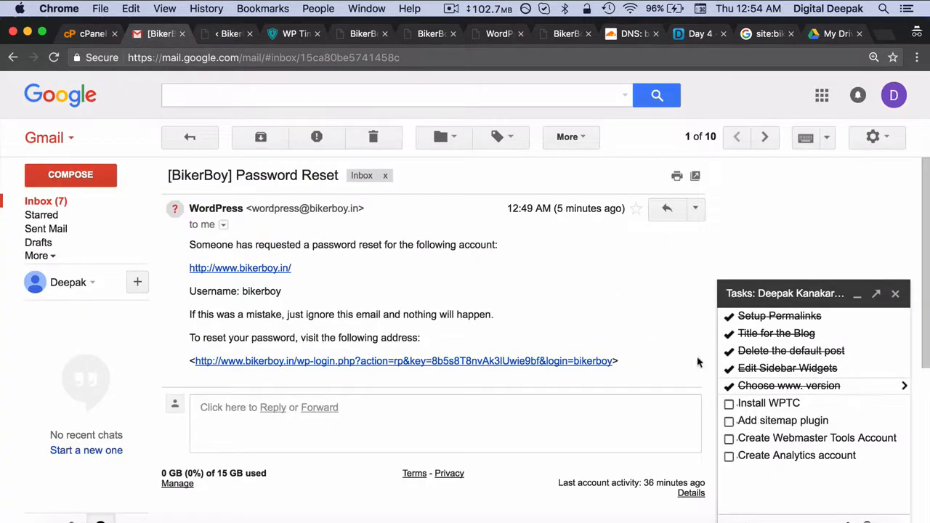
click(729, 406)
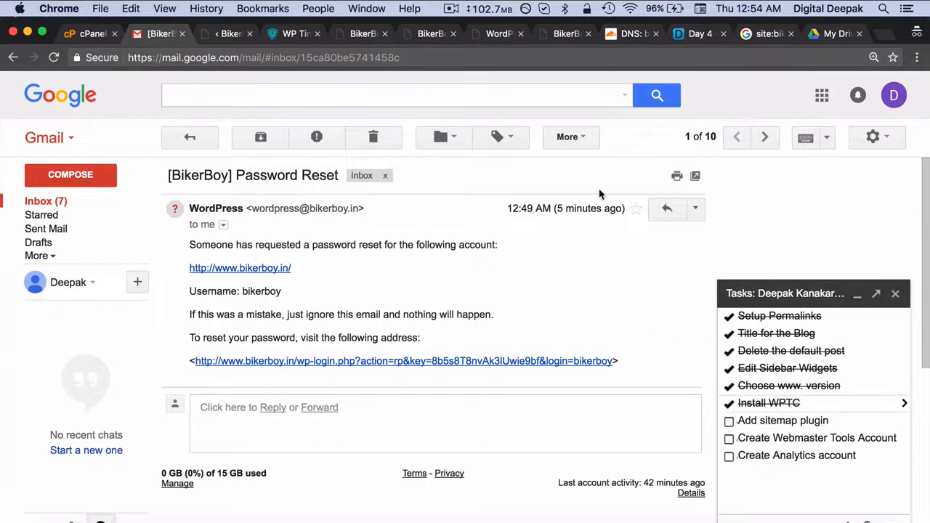
Step: Search for "xml sitemaps" among new plugins in the WordPress dashboard, then install and activate Google XML Sitemaps
click(220, 33)
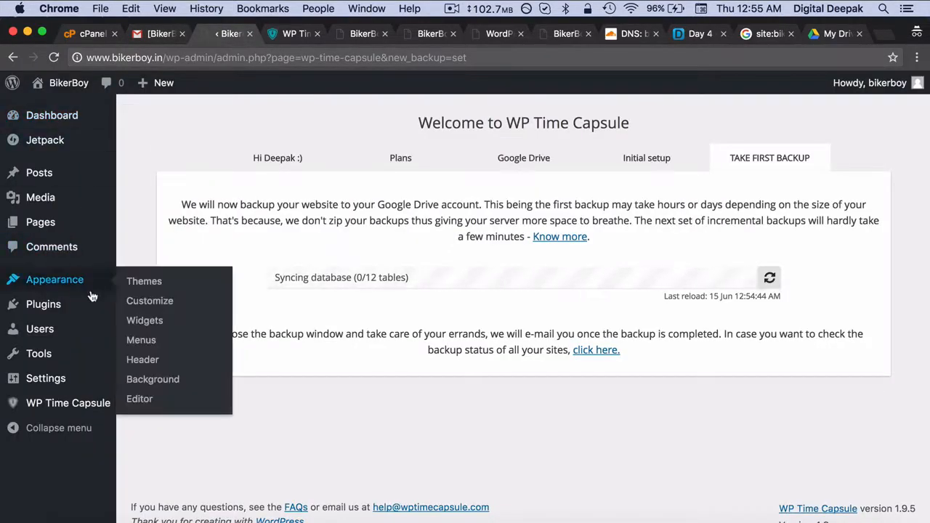
mouse_move(86, 315)
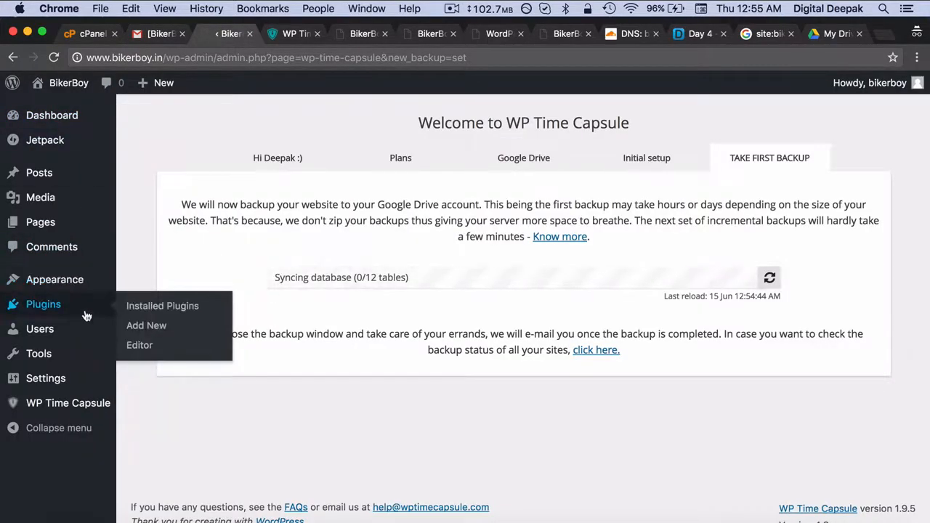
click(152, 331)
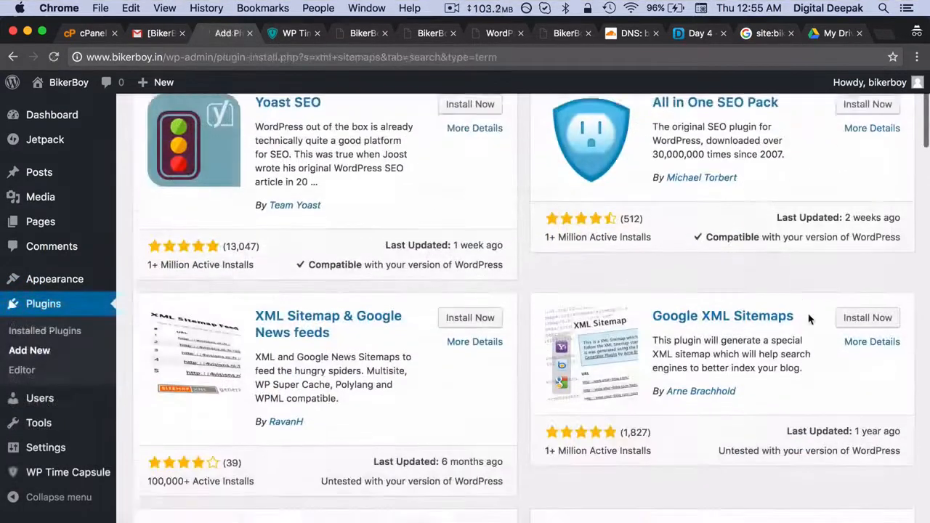
scroll(810, 319, down, 1)
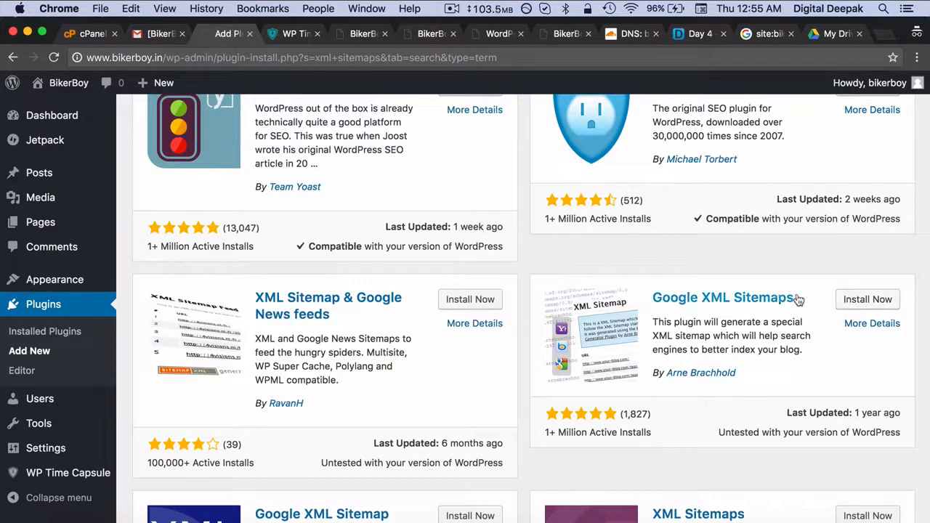
click(838, 299)
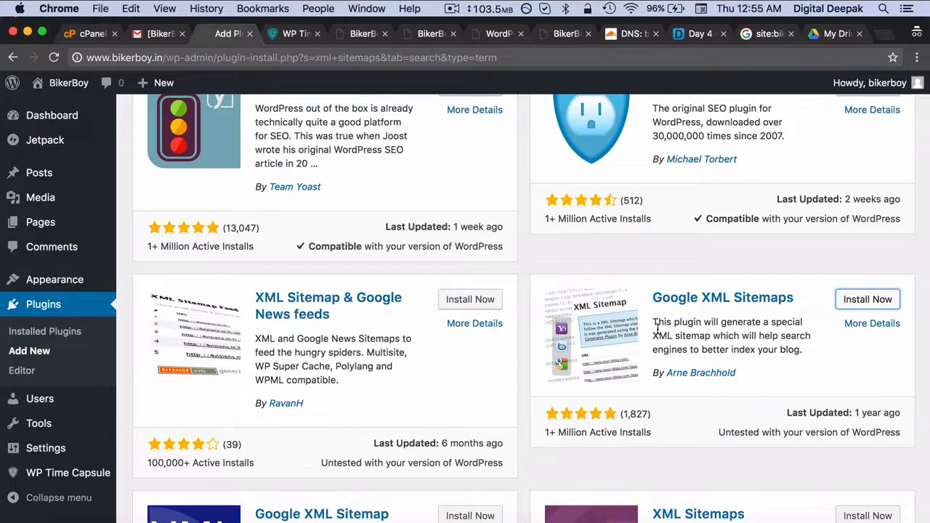
scroll(462, 225, up, 3)
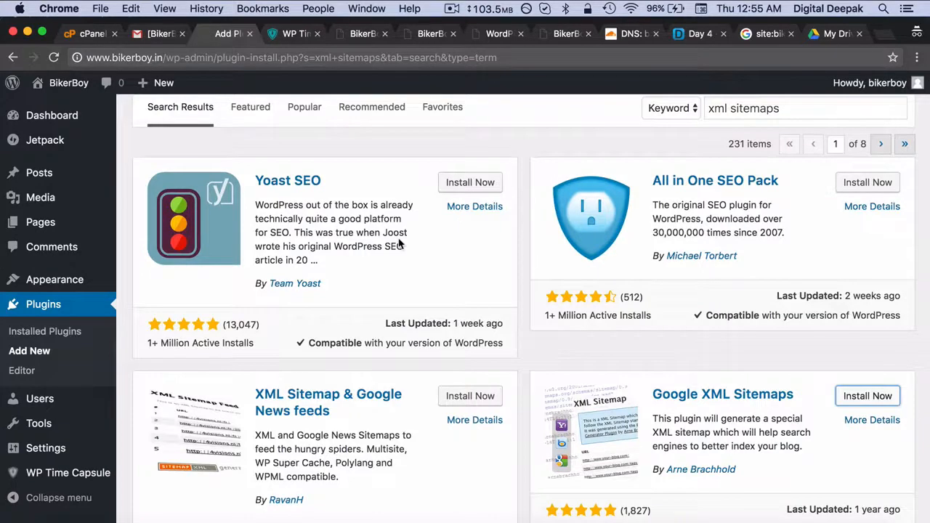
scroll(398, 245, down, 2)
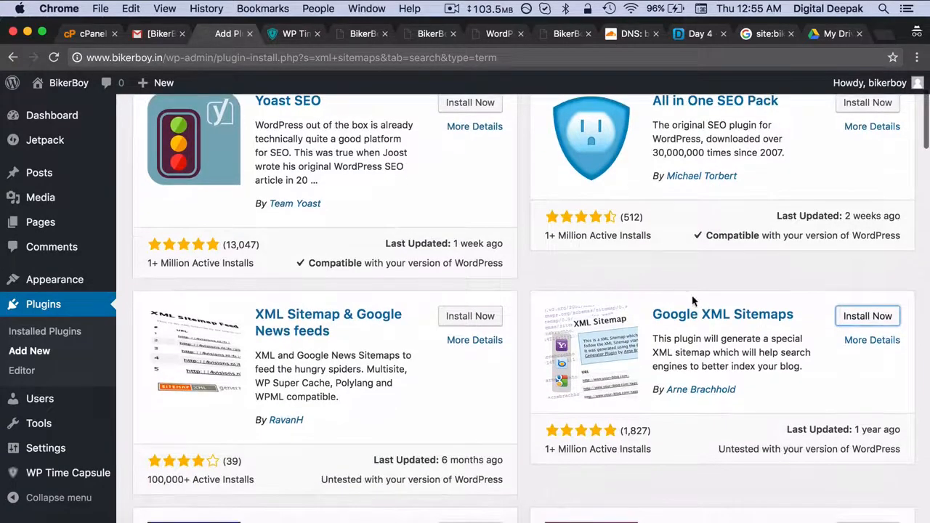
click(885, 317)
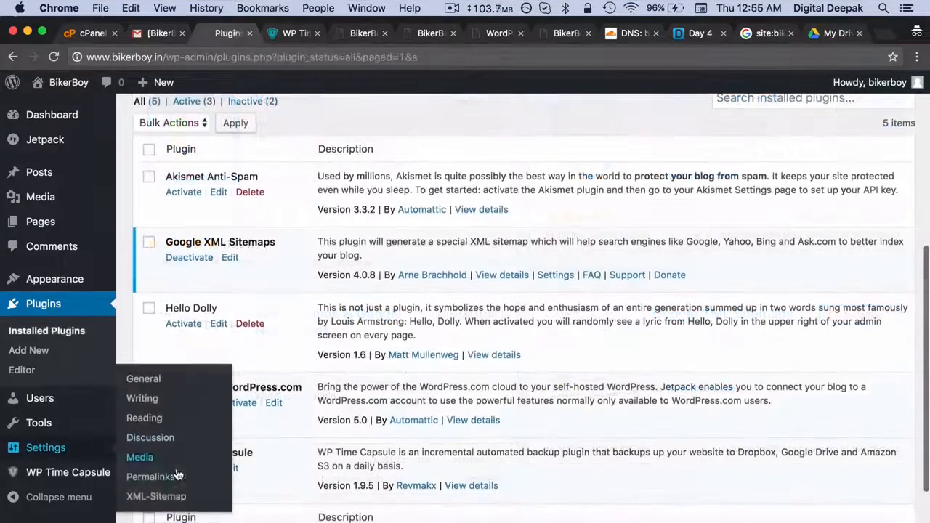
Step: View the blog's sitemap.xml in a new tab from the XML-Sitemap settings and mark the "Add sitemap plugin" task as complete in Gmail
click(177, 495)
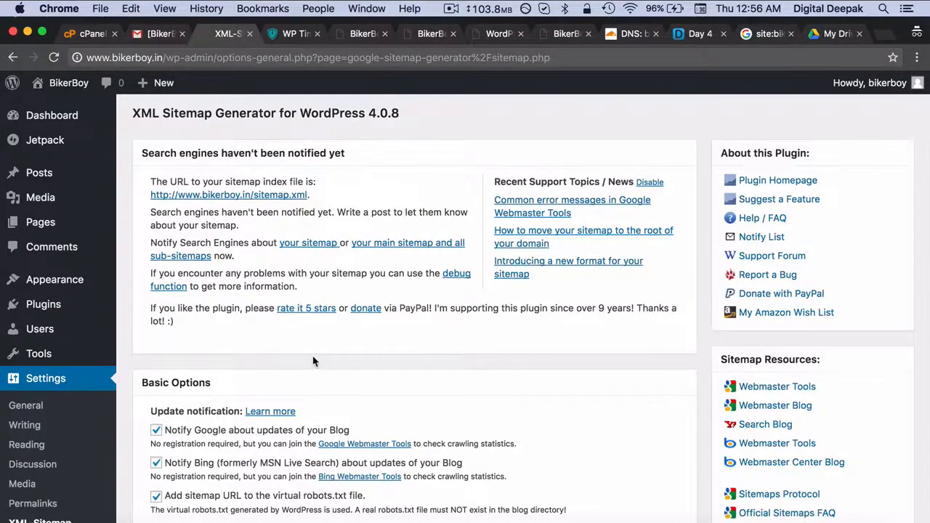
scroll(313, 361, down, 1)
right_click(277, 173)
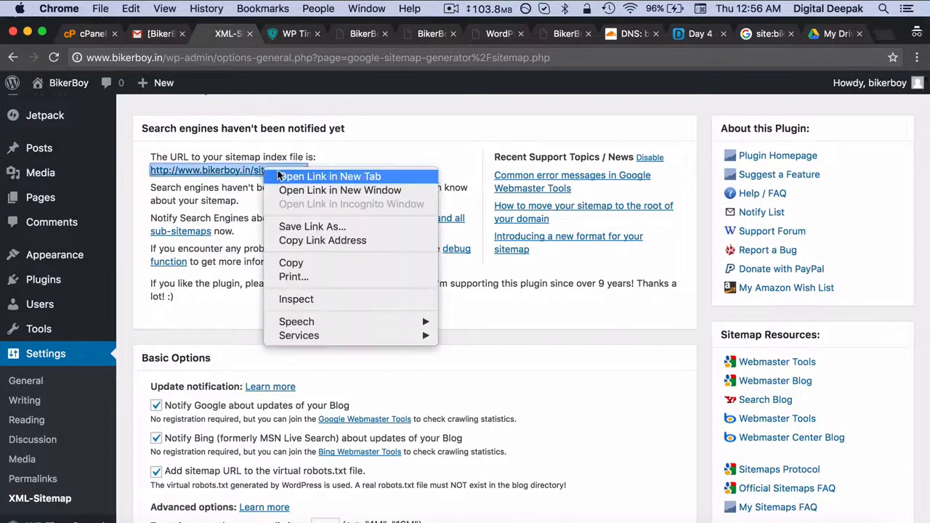
click(279, 177)
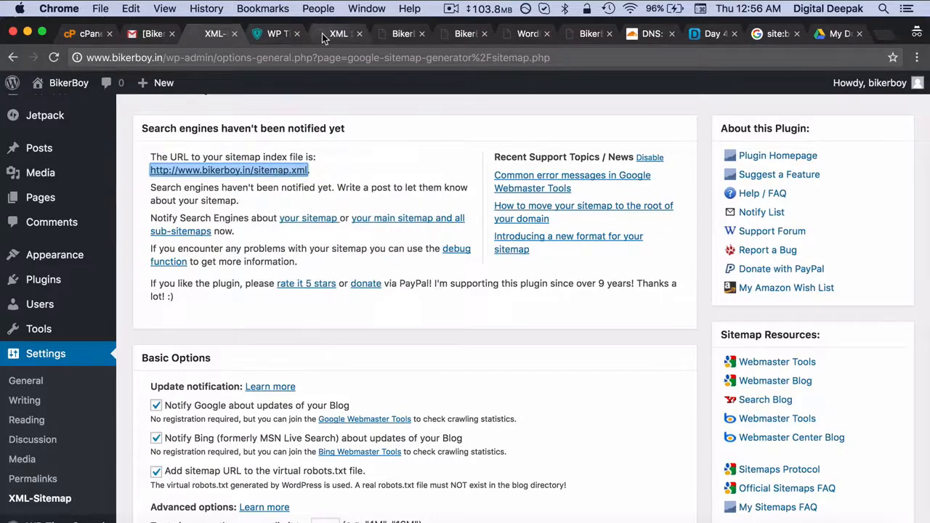
click(321, 34)
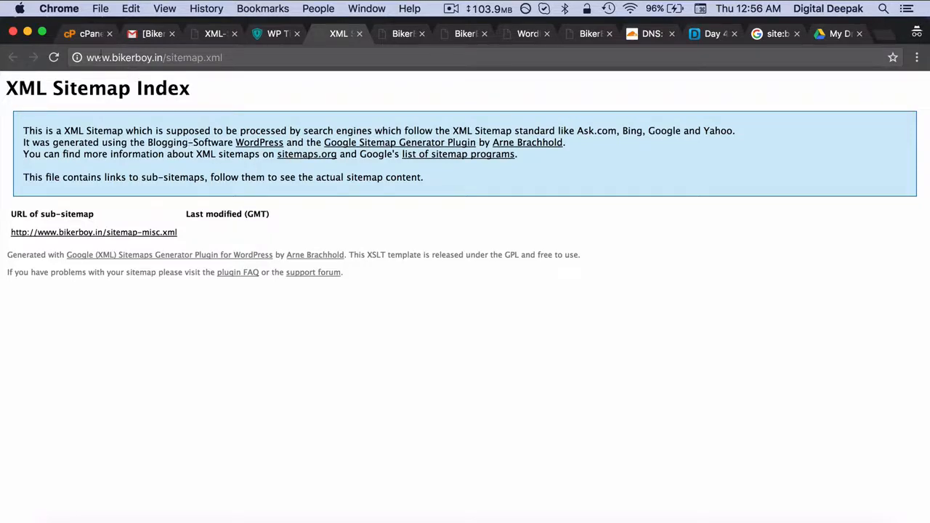
click(225, 57)
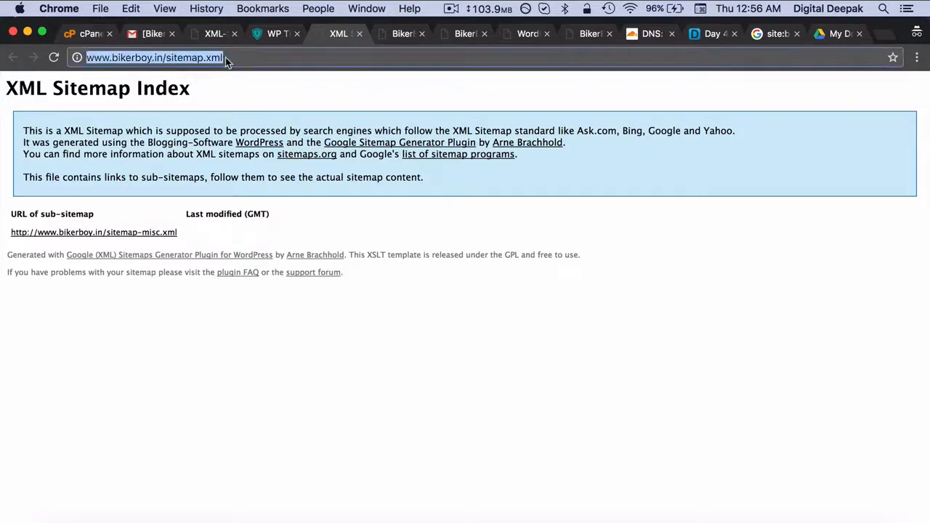
click(225, 57)
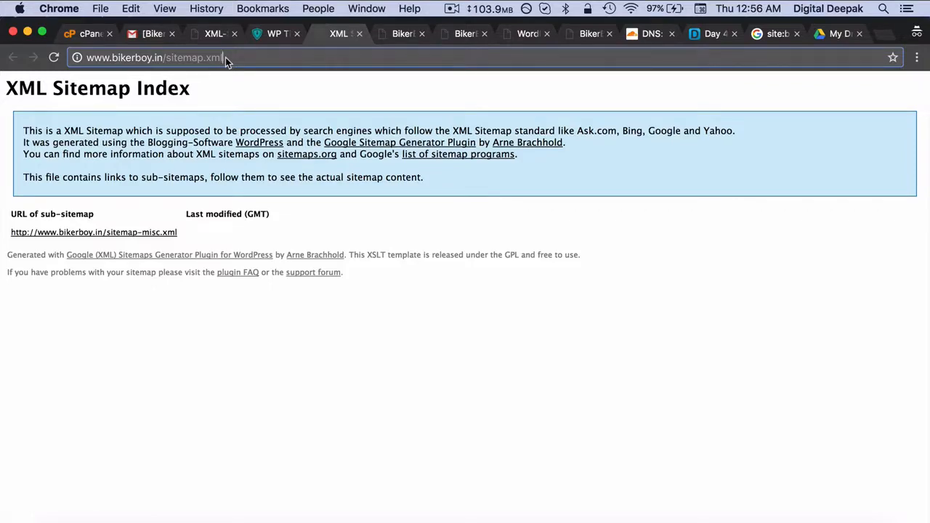
click(142, 34)
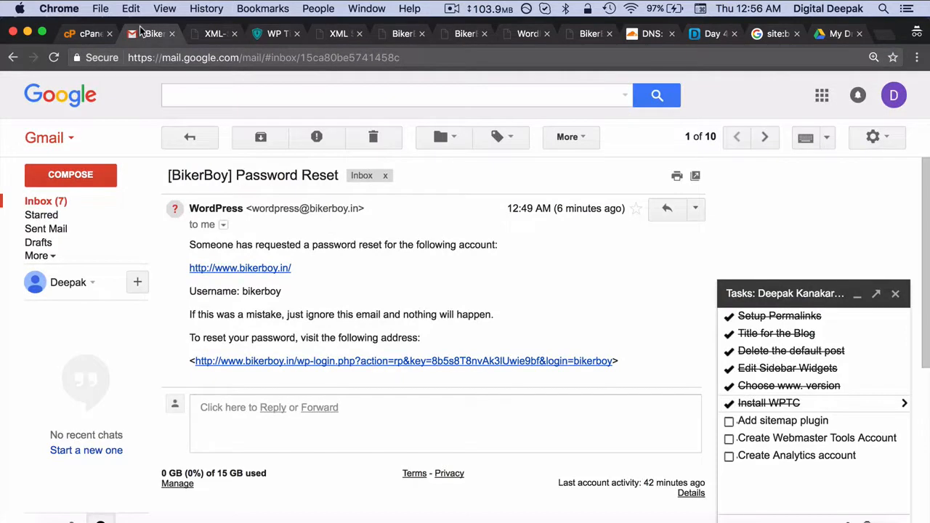
click(728, 422)
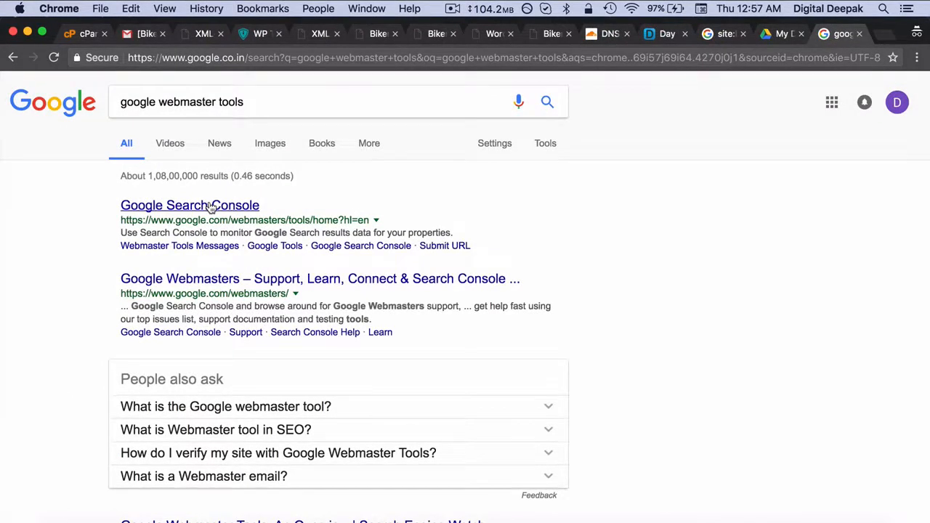
Step: Open Google Search Console from a search for "google webmaster tools" and sign in with the Google account password
click(210, 207)
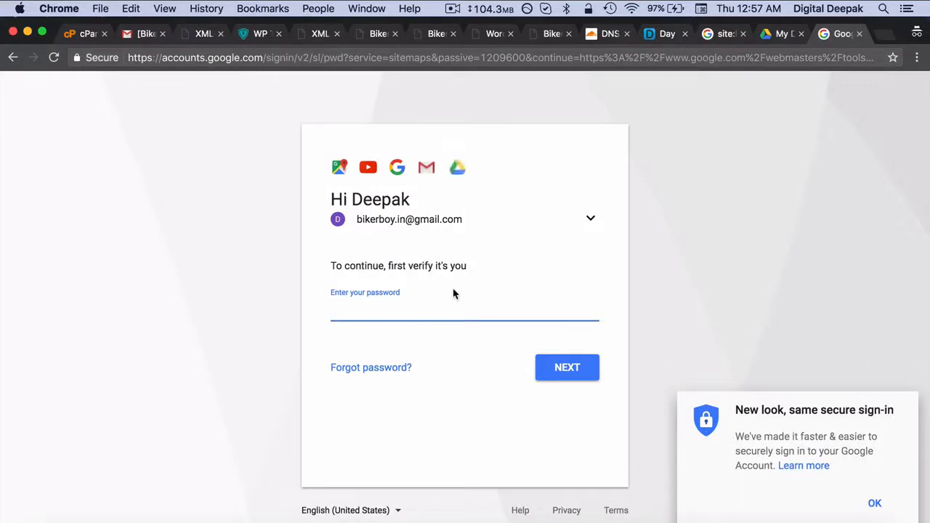
text(•••••)
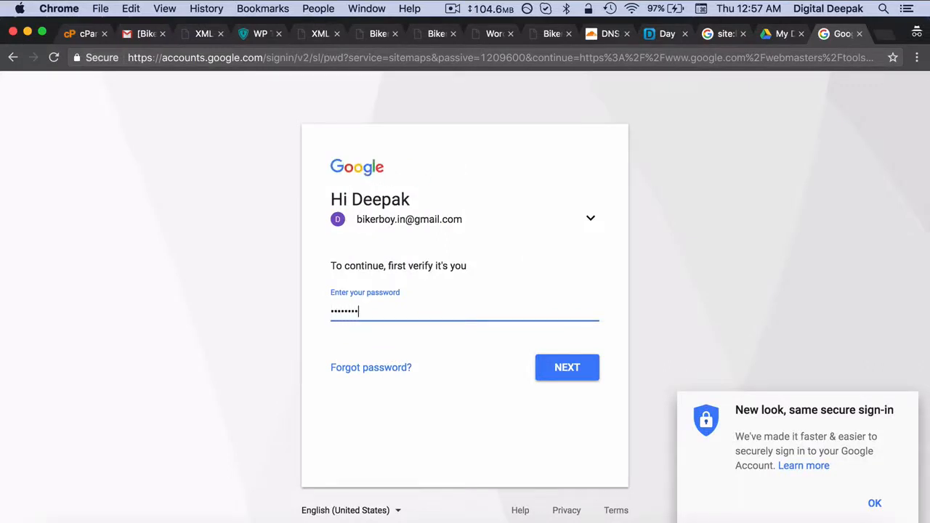
key(Return)
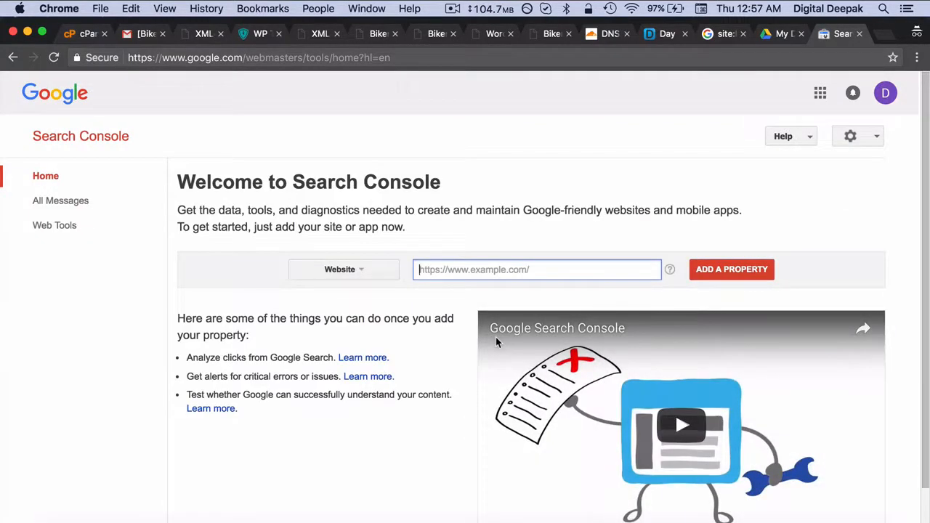
text(ww)
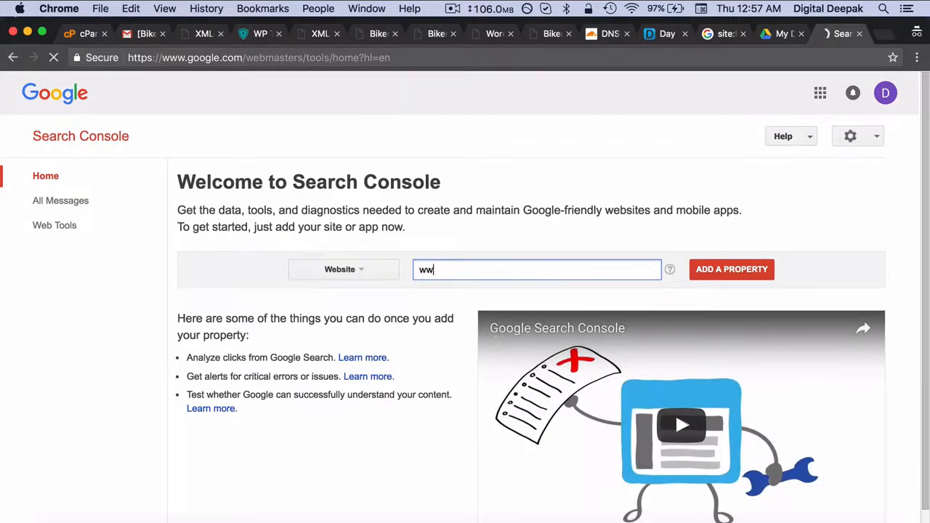
text(w.bikerboy.in)
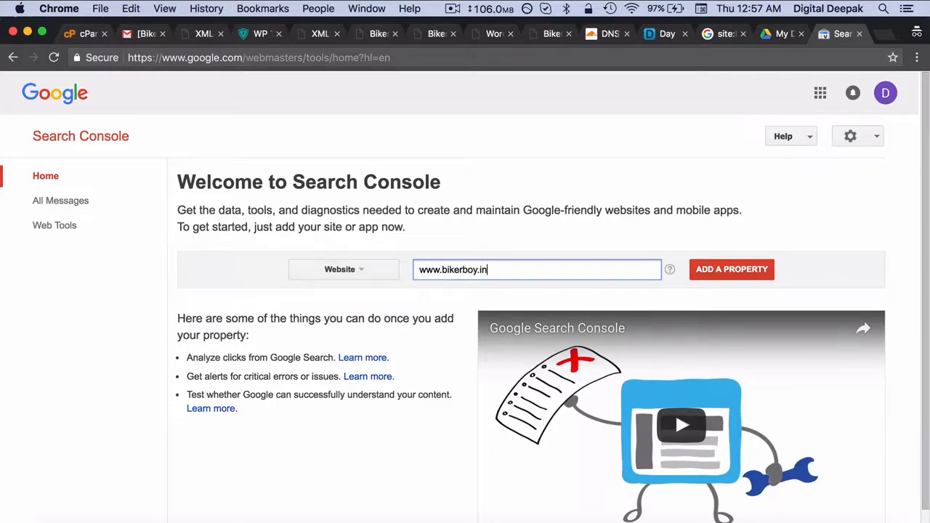
click(723, 272)
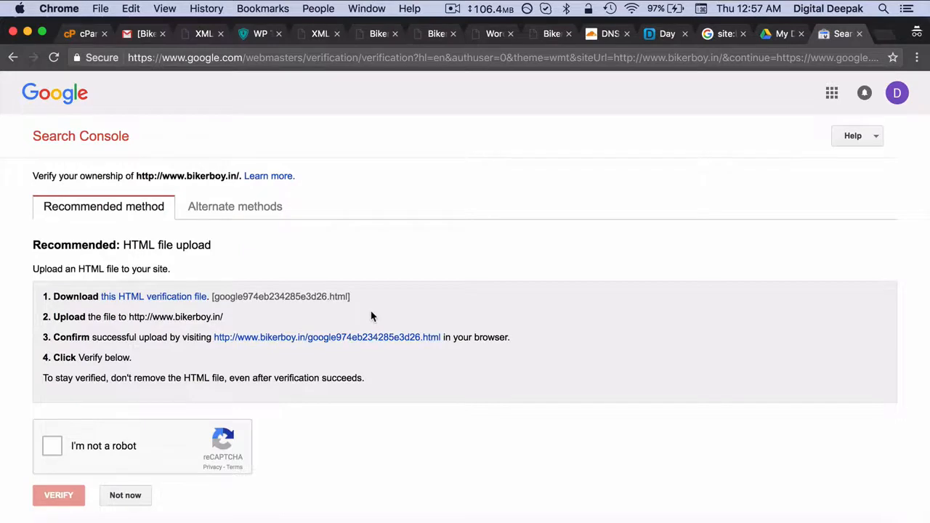
scroll(371, 316, down, 1)
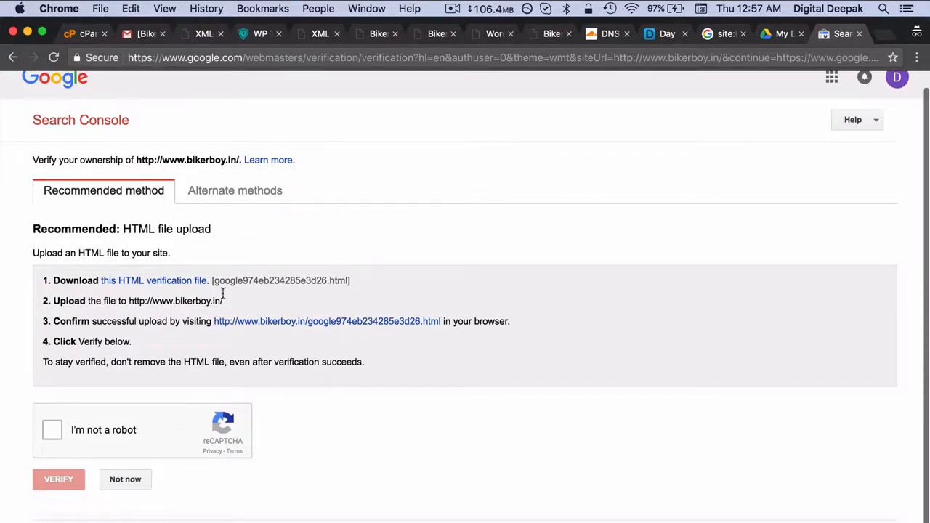
click(247, 202)
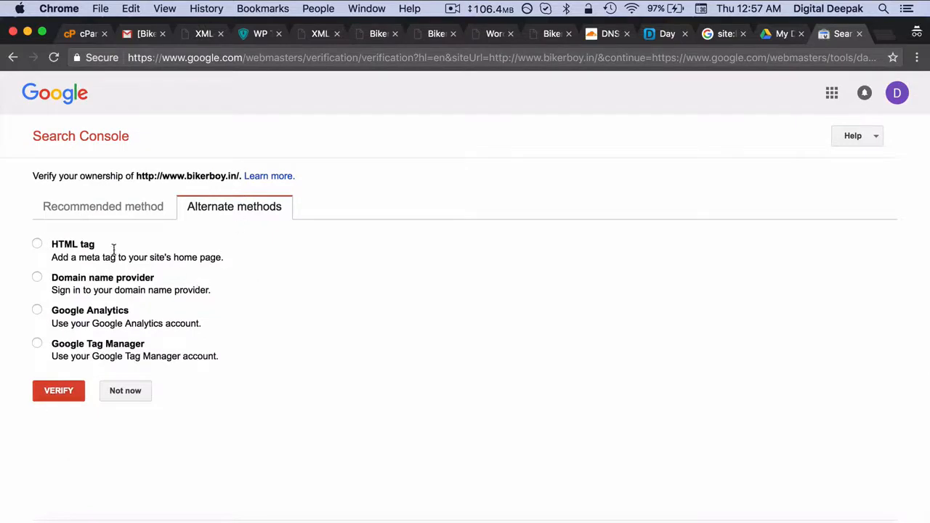
click(80, 247)
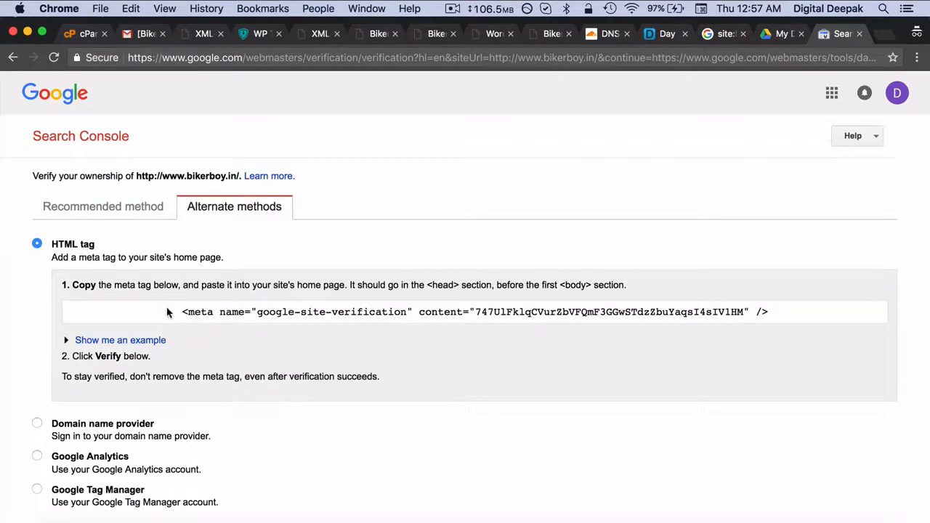
drag(167, 311, 800, 327)
key(super+c)
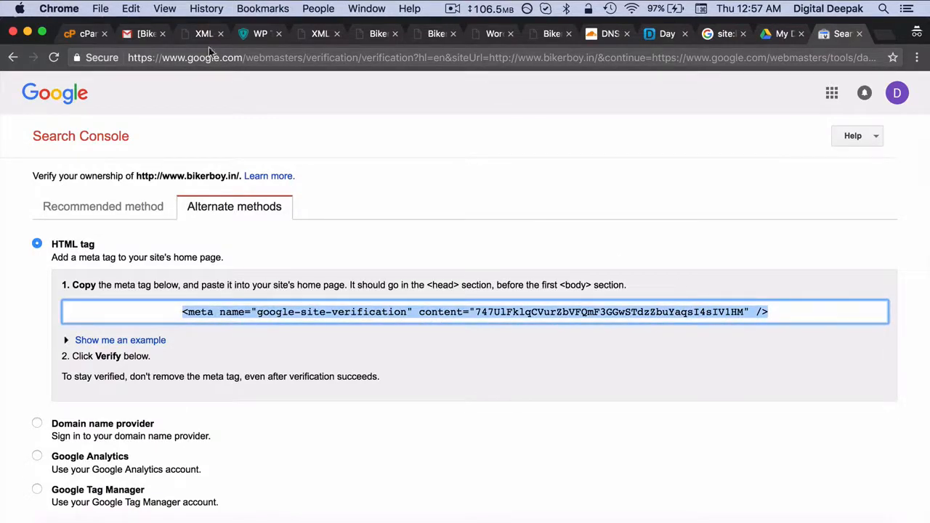
Step: Close the spare BikerBoy page, return to the WordPress dashboard and open the Para Blog theme's header.php for editing
click(371, 41)
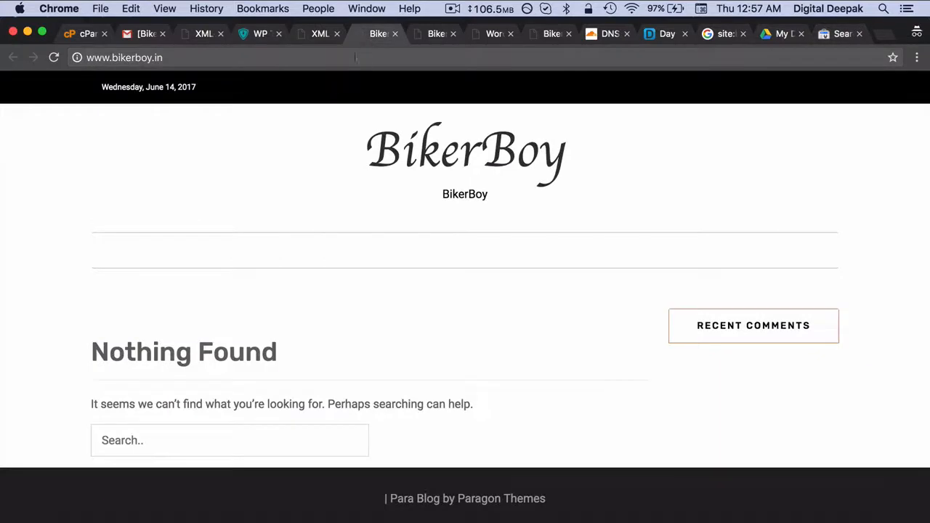
click(395, 34)
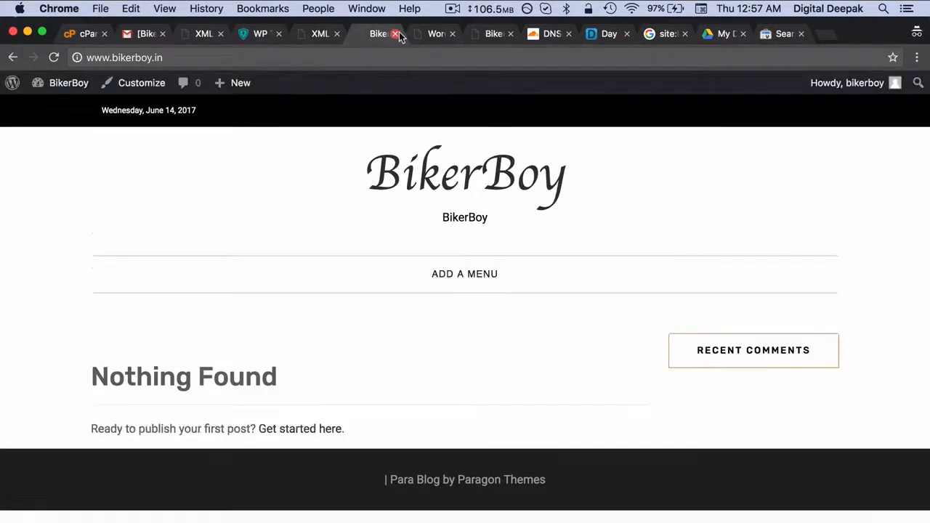
click(314, 32)
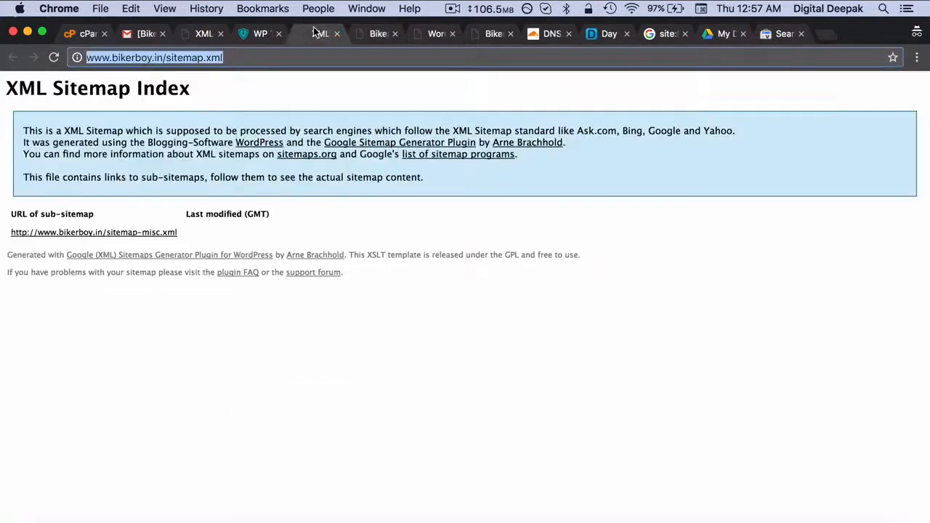
click(248, 33)
click(196, 33)
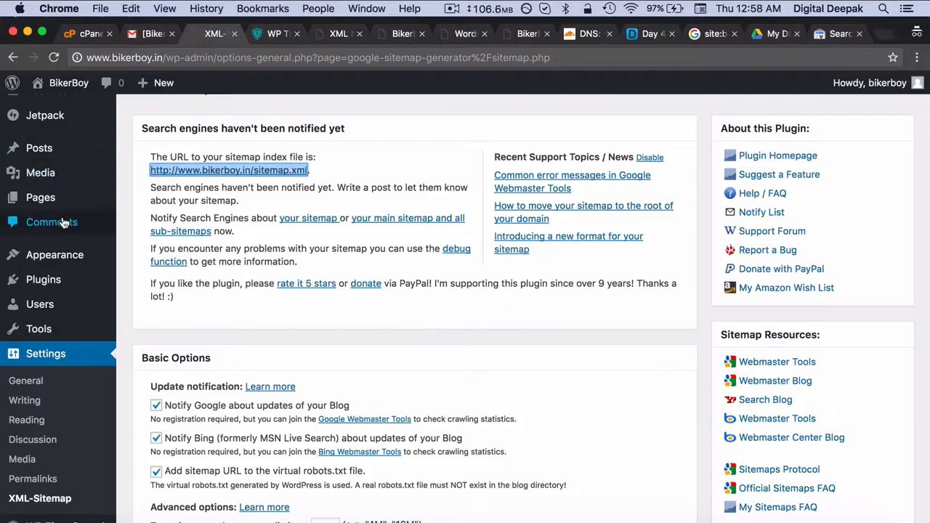
scroll(65, 222, up, 1)
mouse_move(66, 282)
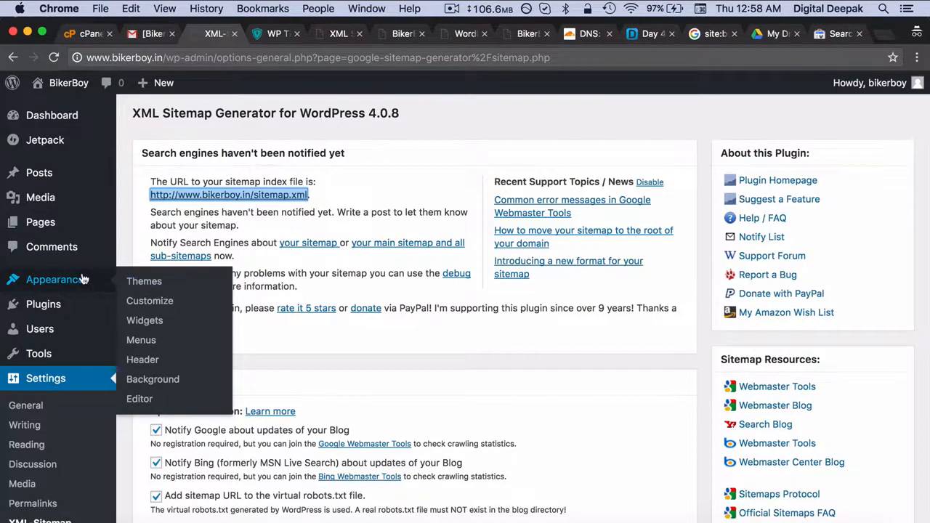
scroll(83, 279, down, 3)
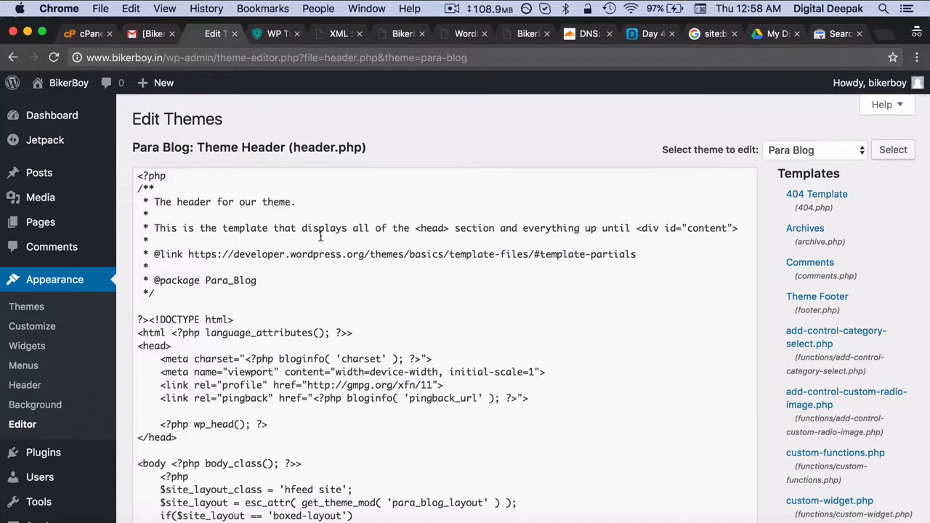
Step: Paste the Google site verification meta tag on a new line below the viewport meta tag in header.php and update the file
click(557, 372)
key(Return)
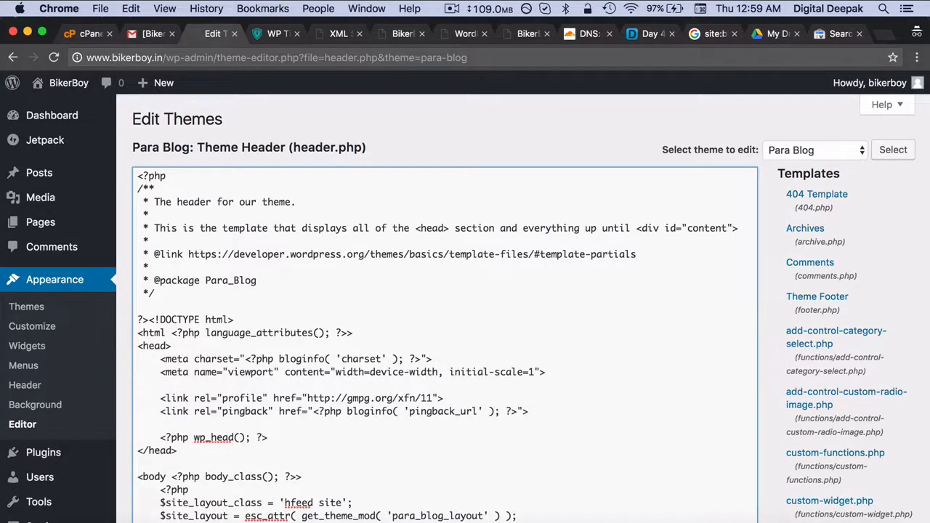
key(Tab)
key(super+v)
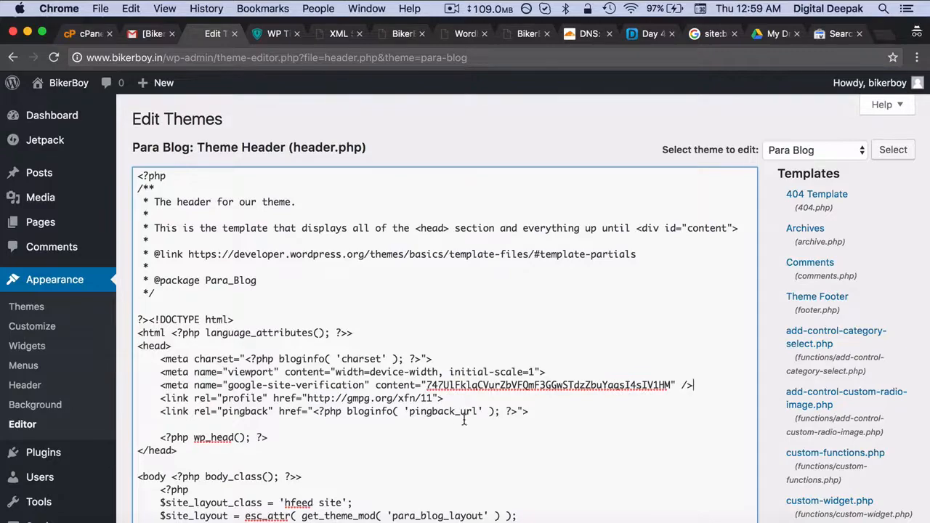
scroll(463, 420, down, 10)
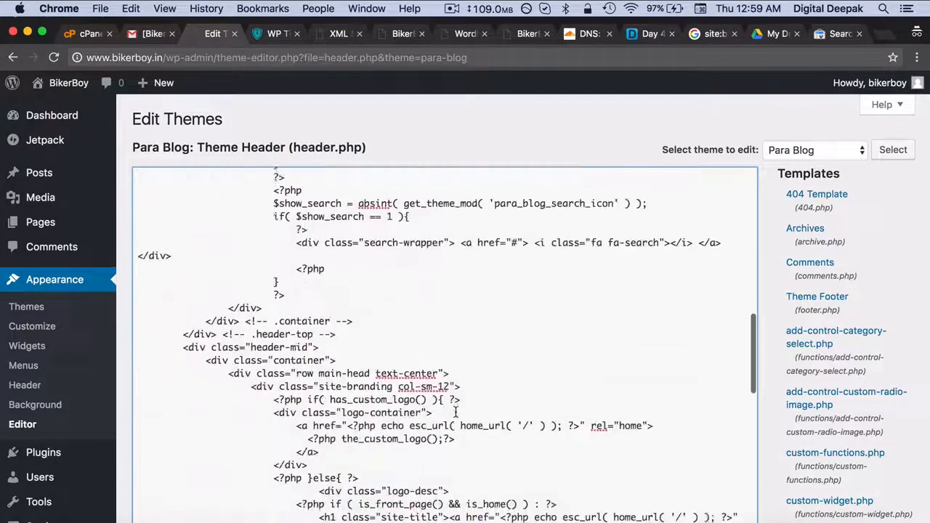
scroll(455, 411, down, 15)
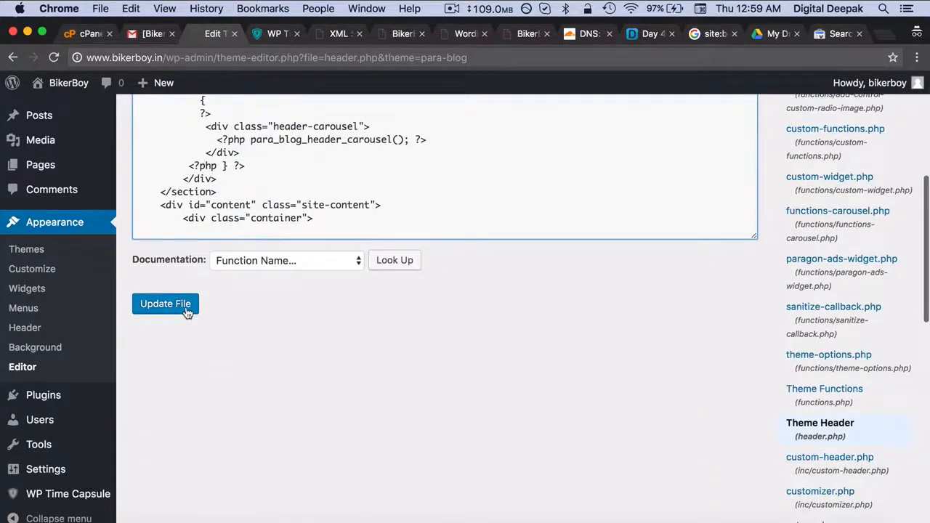
click(186, 313)
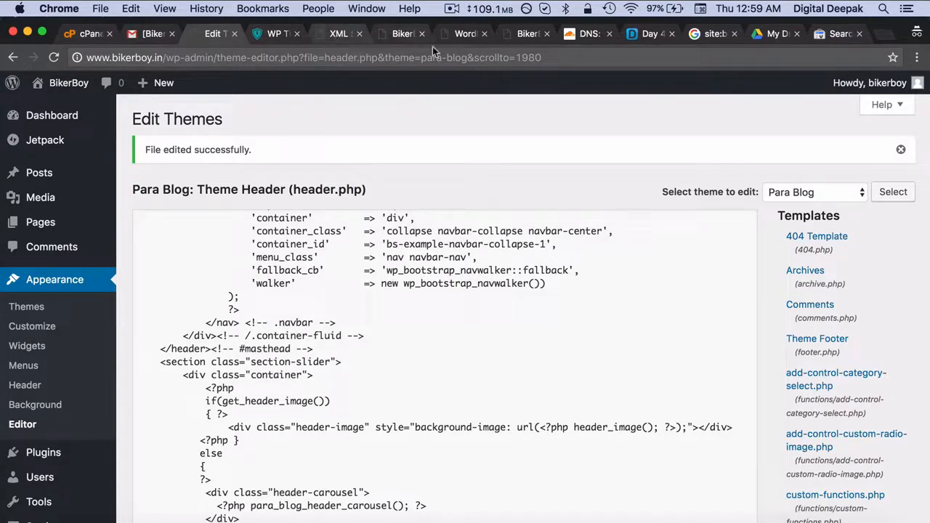
click(839, 33)
click(361, 247)
scroll(360, 245, down, 2)
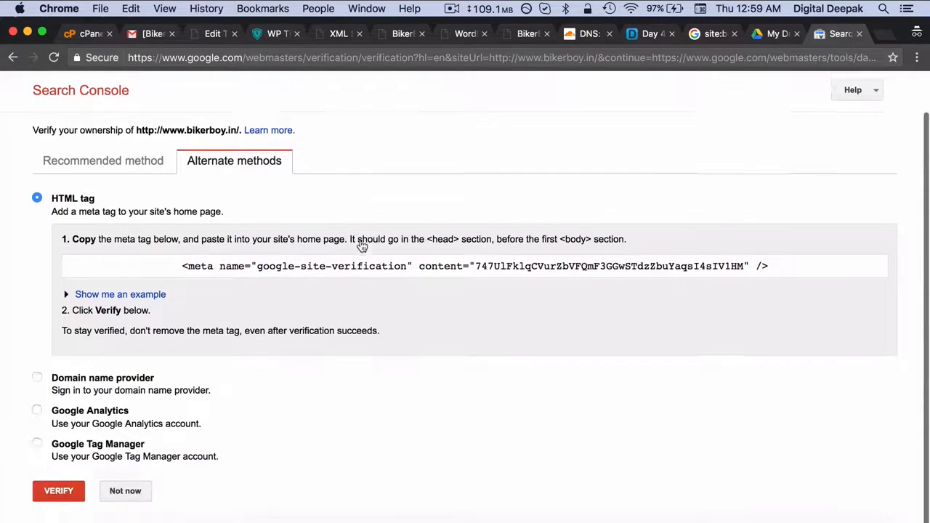
click(71, 481)
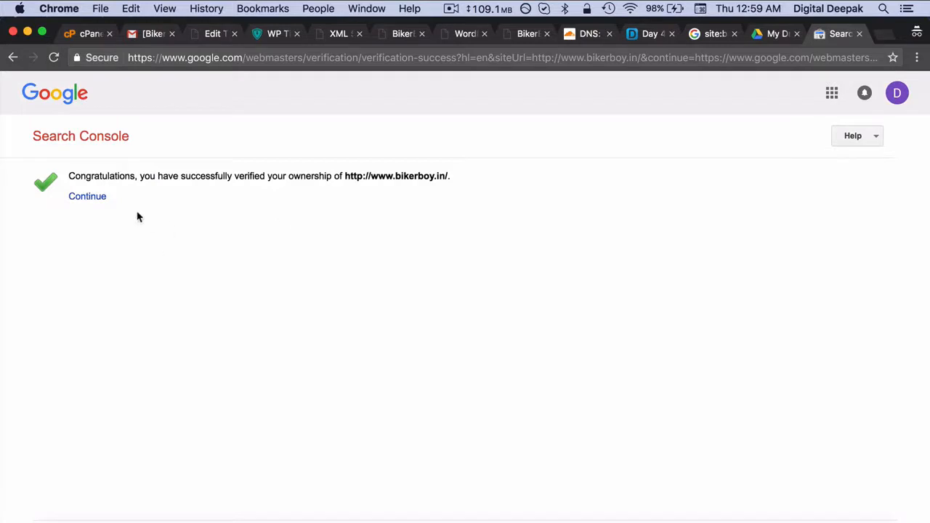
click(101, 200)
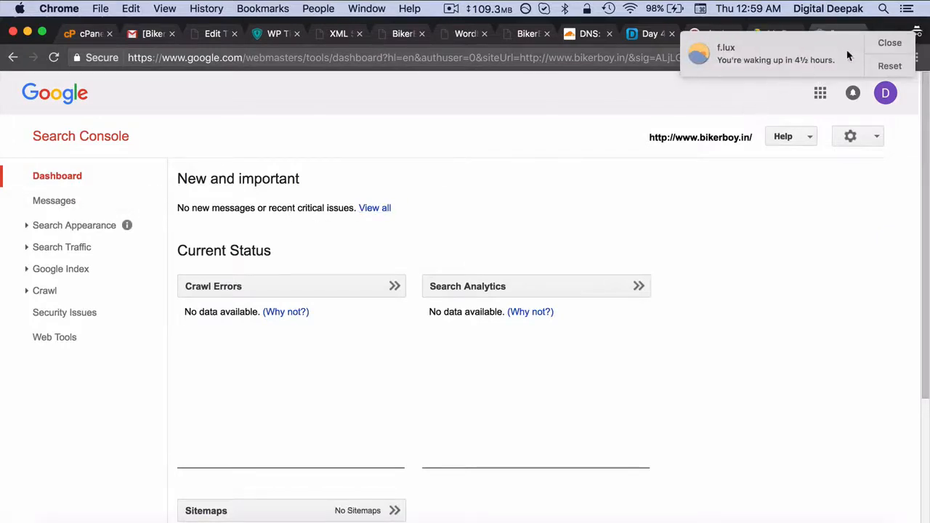
click(888, 43)
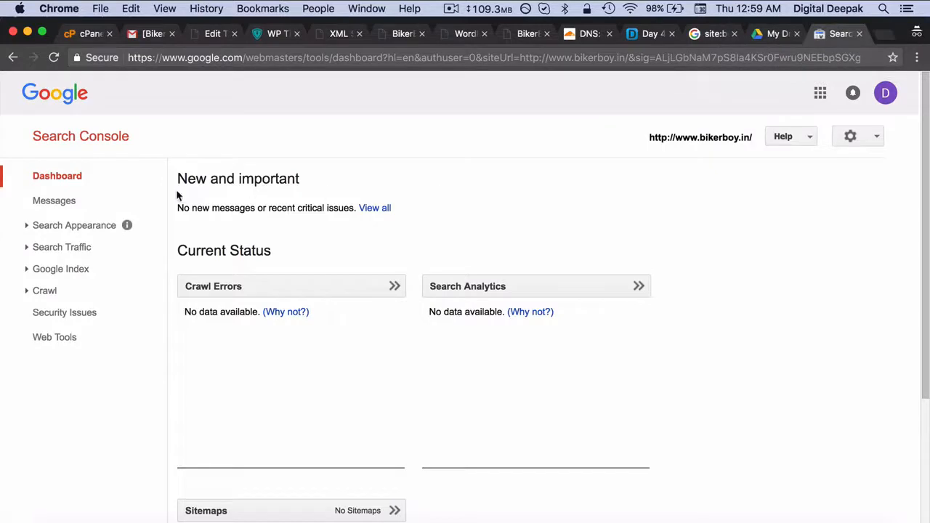
click(80, 139)
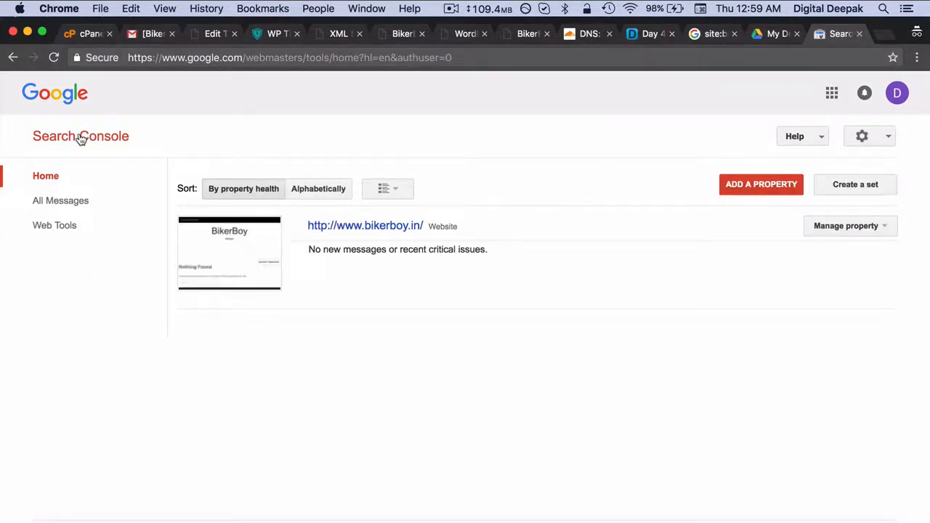
click(324, 227)
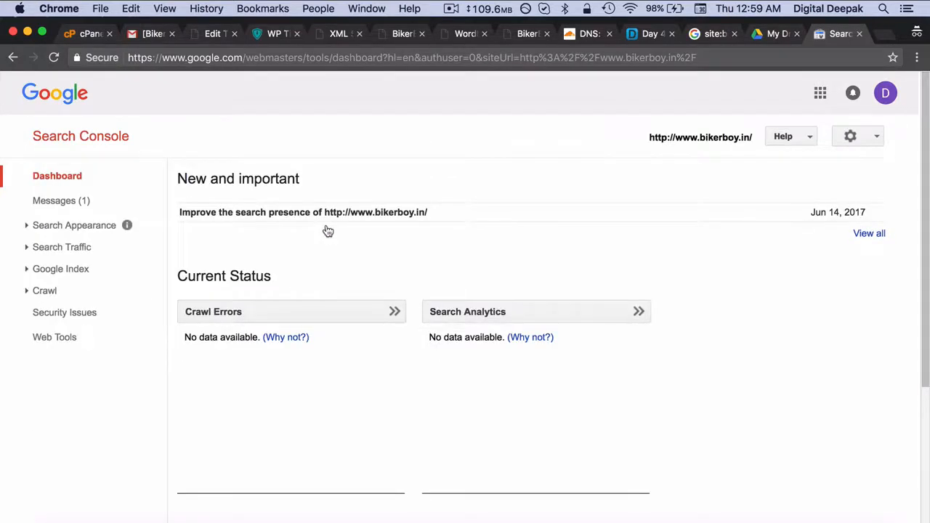
scroll(328, 231, down, 1)
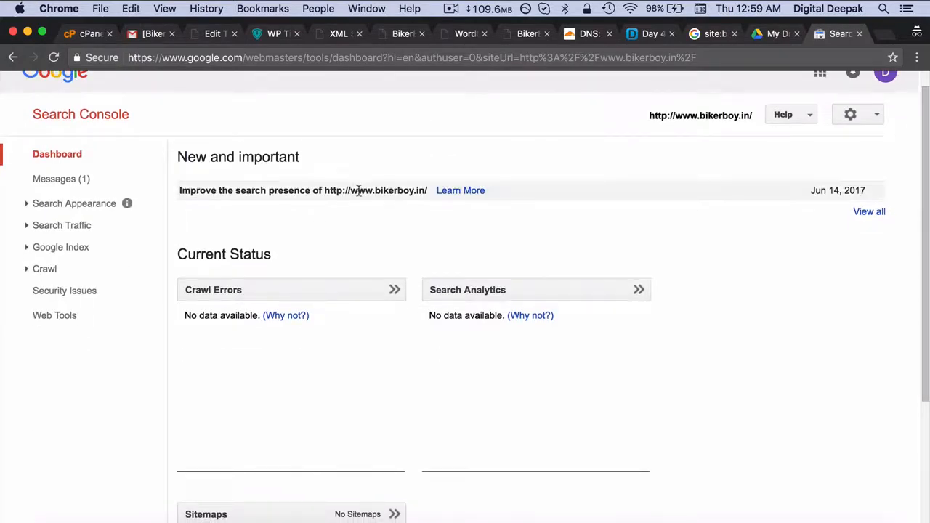
click(460, 191)
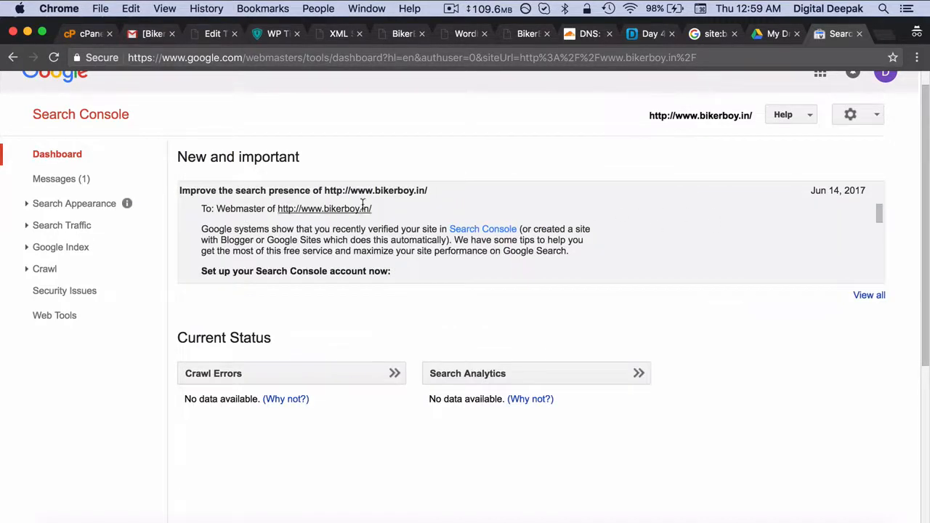
click(109, 180)
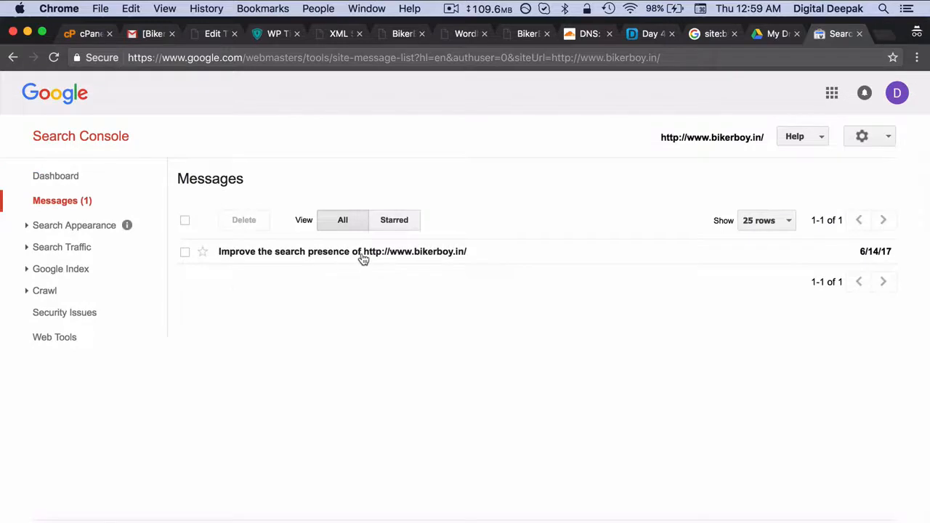
click(363, 254)
scroll(386, 352, down, 4)
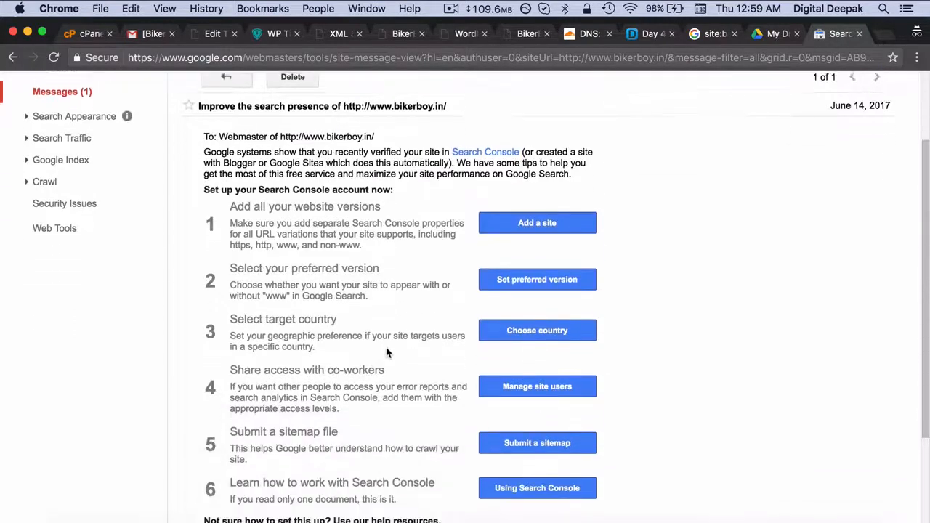
scroll(385, 351, down, 2)
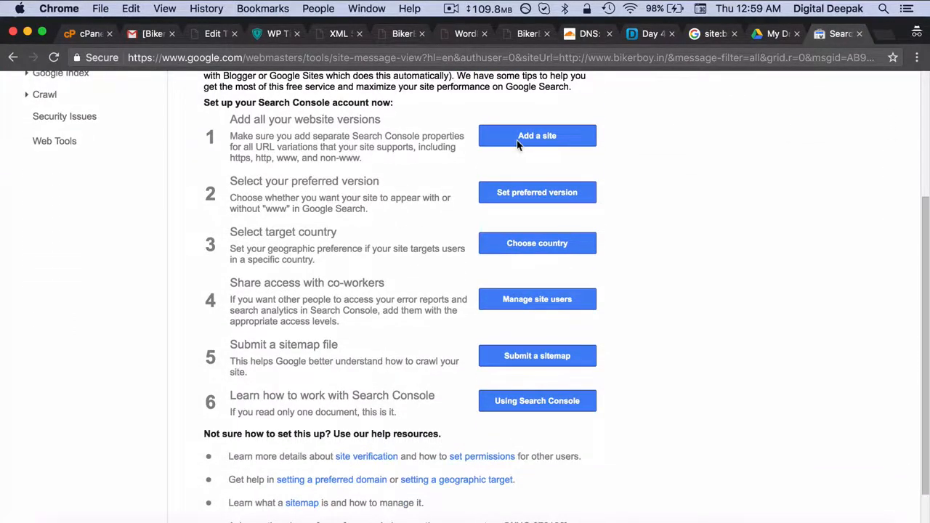
Step: Add the non-www version, bikerboy.in, as another website property via the message's site-adding tip
click(518, 145)
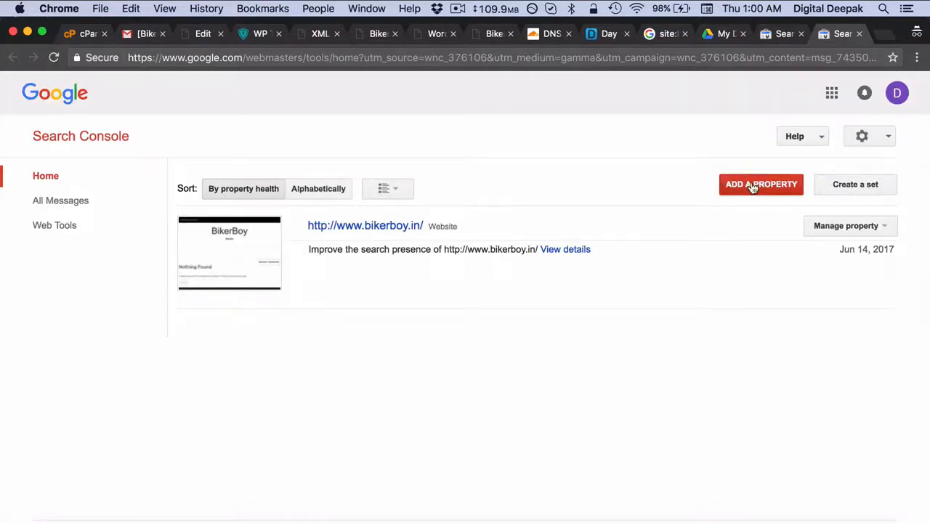
click(752, 186)
text(bikerb)
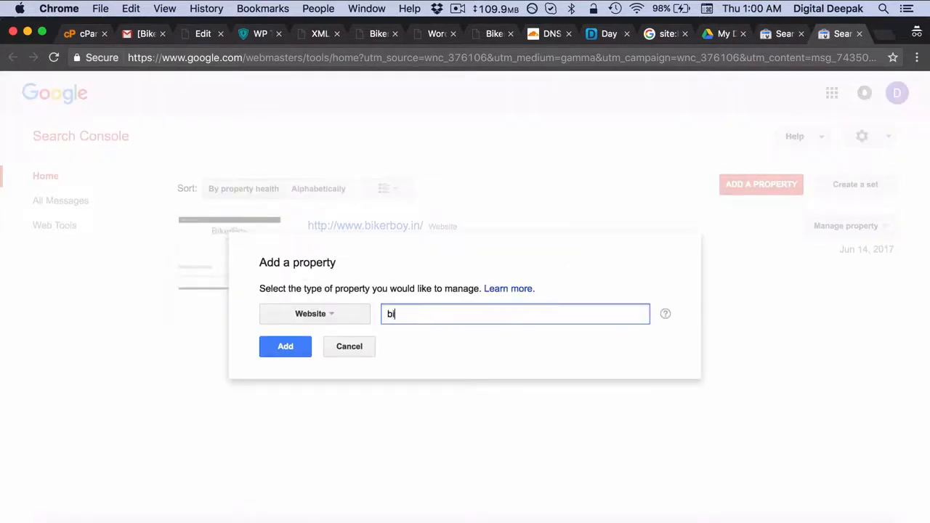
text(oy.in)
click(300, 352)
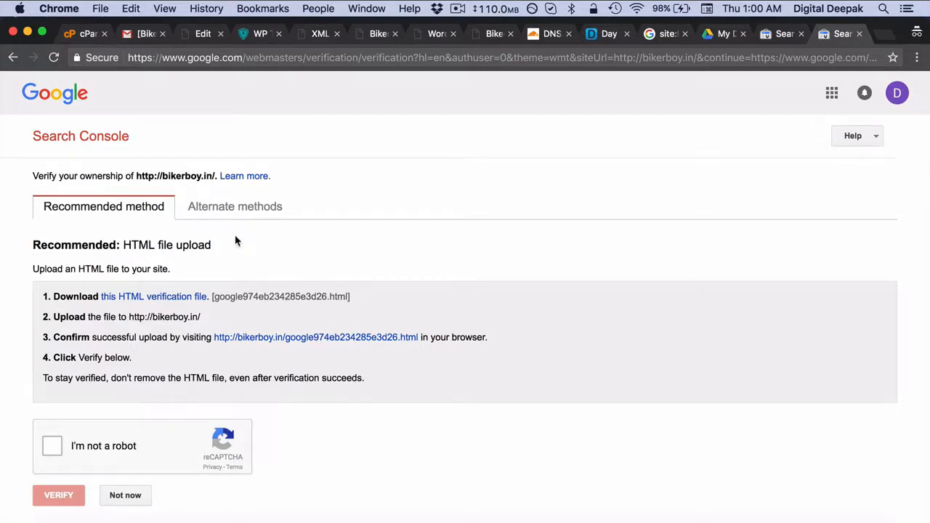
Step: Complete the robot check to verify ownership of bikerboy.in and continue to its dashboard
click(52, 445)
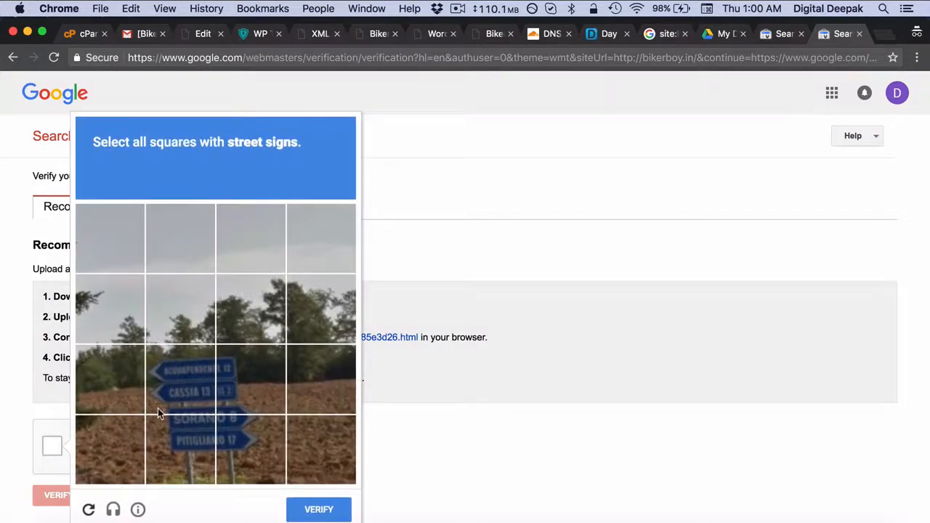
click(158, 408)
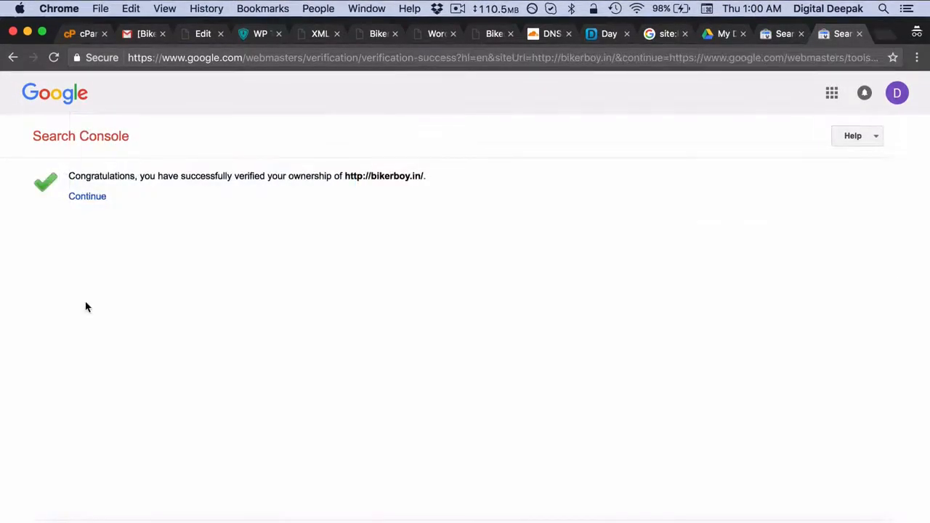
click(85, 200)
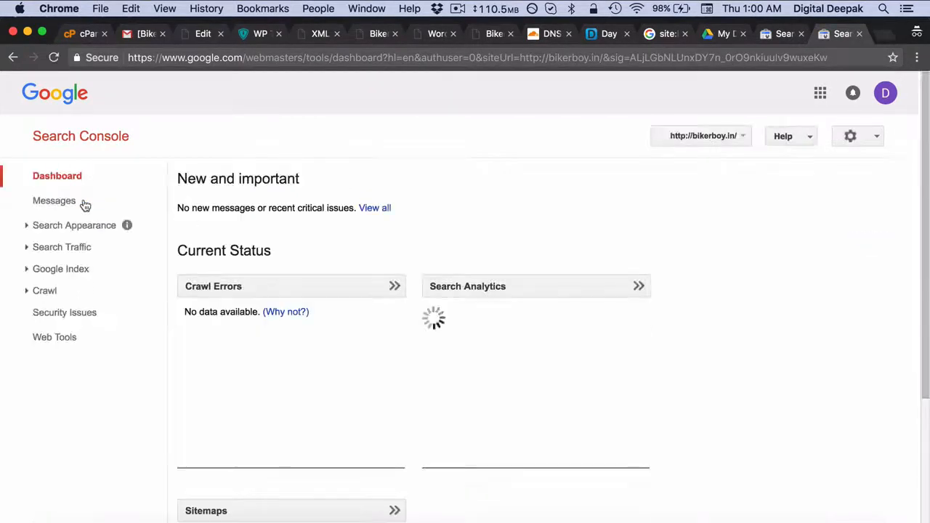
click(76, 138)
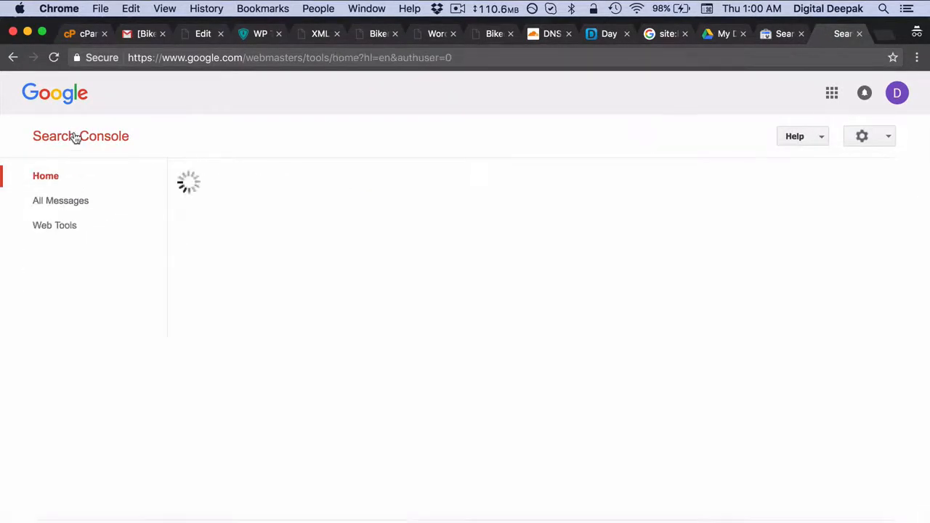
click(369, 340)
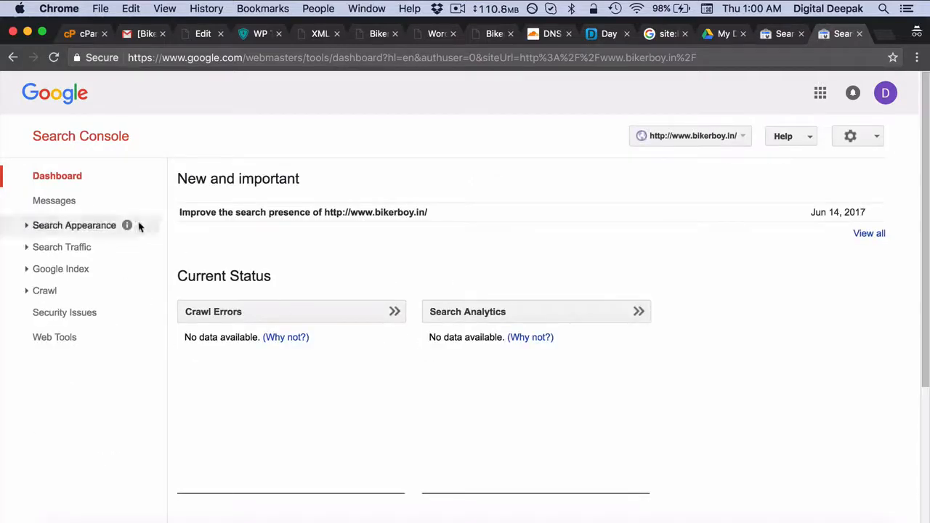
click(103, 196)
click(329, 257)
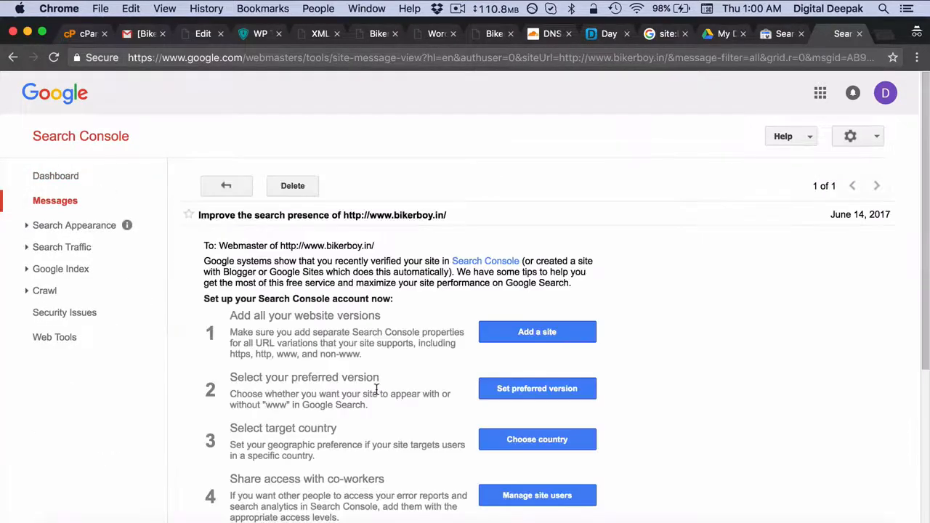
scroll(378, 385, down, 3)
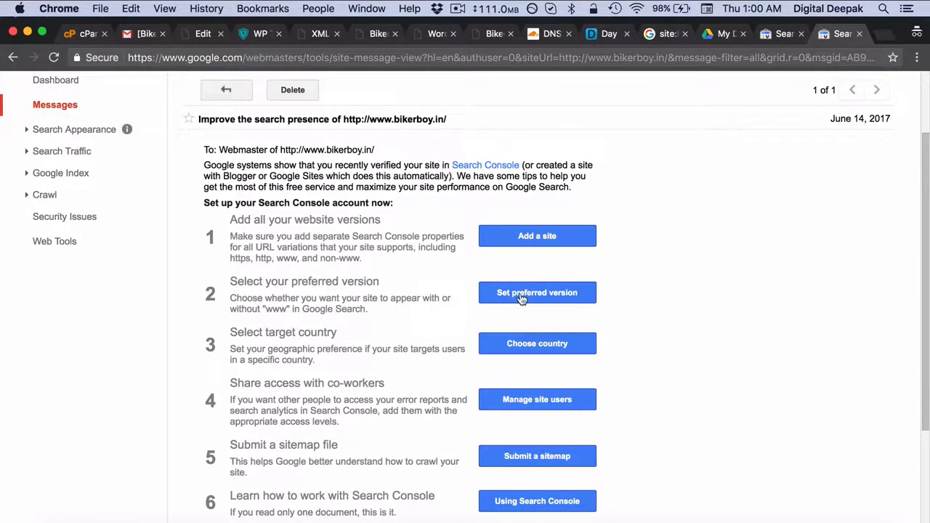
click(519, 296)
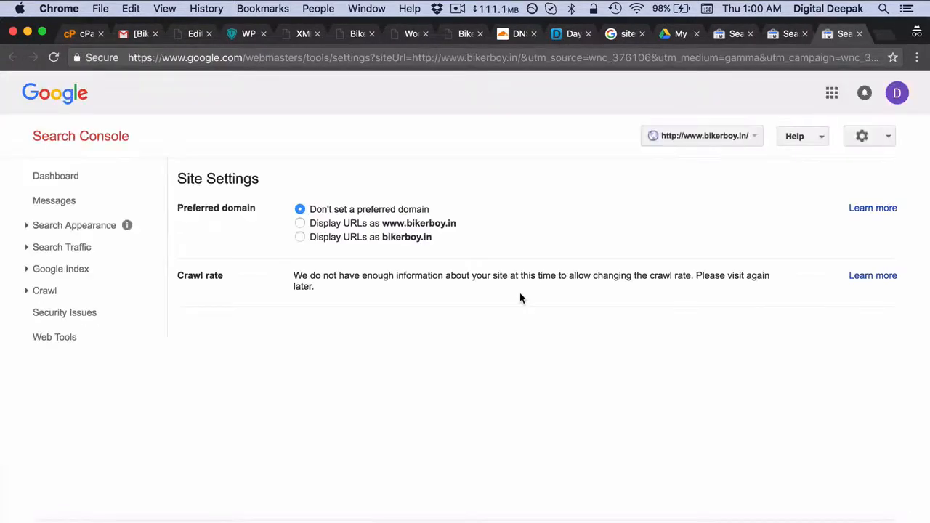
click(300, 223)
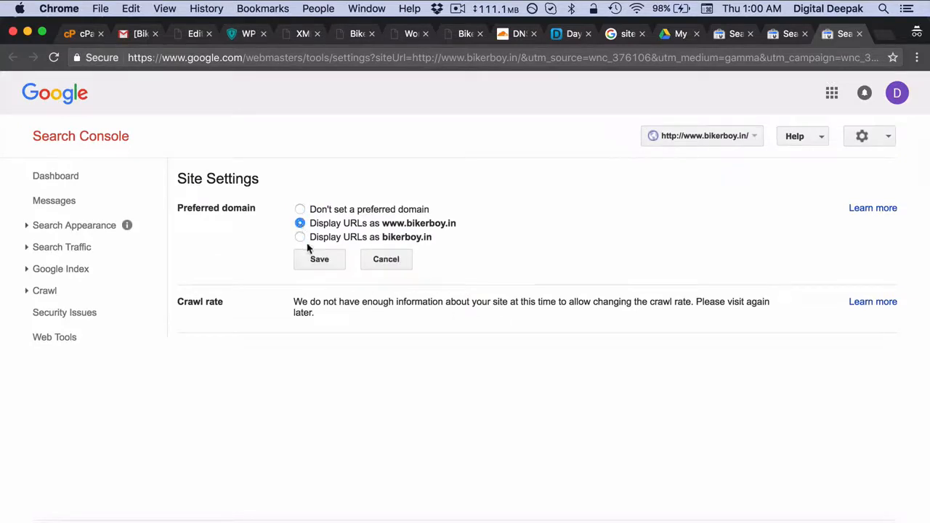
click(322, 260)
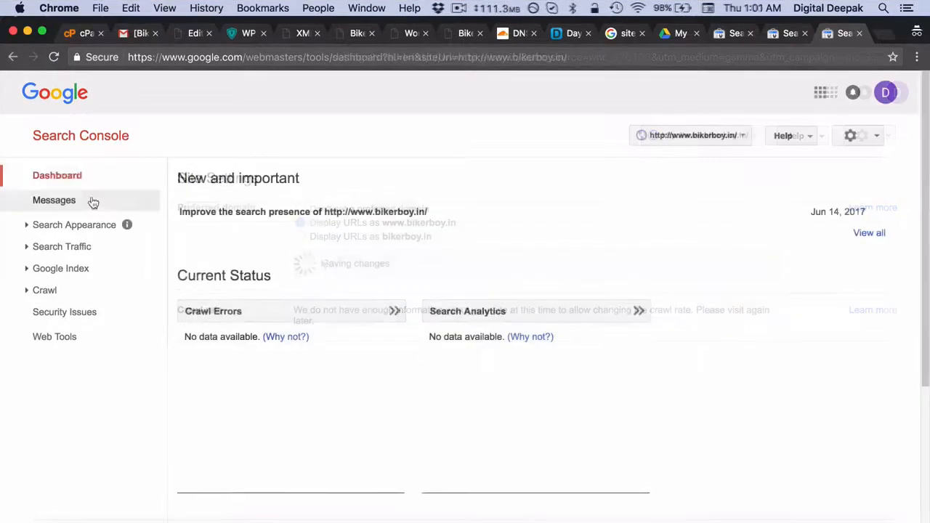
click(91, 202)
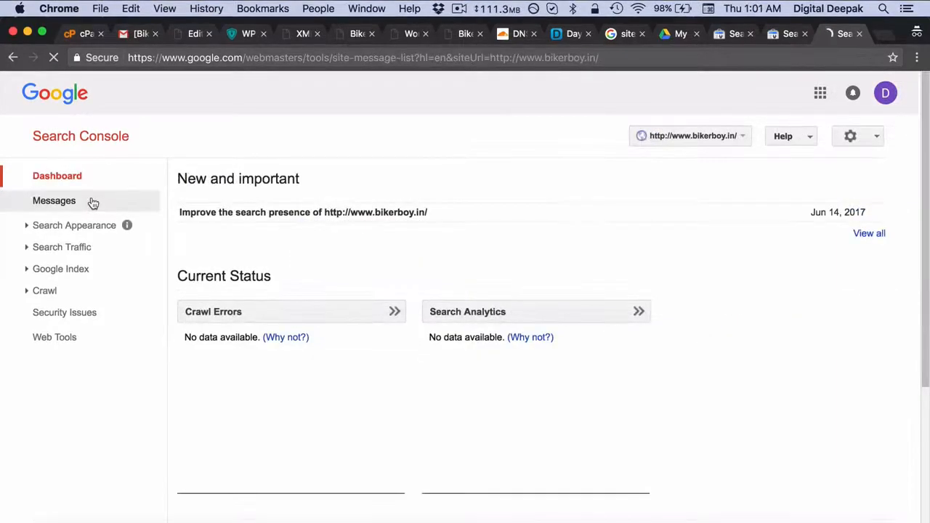
click(363, 253)
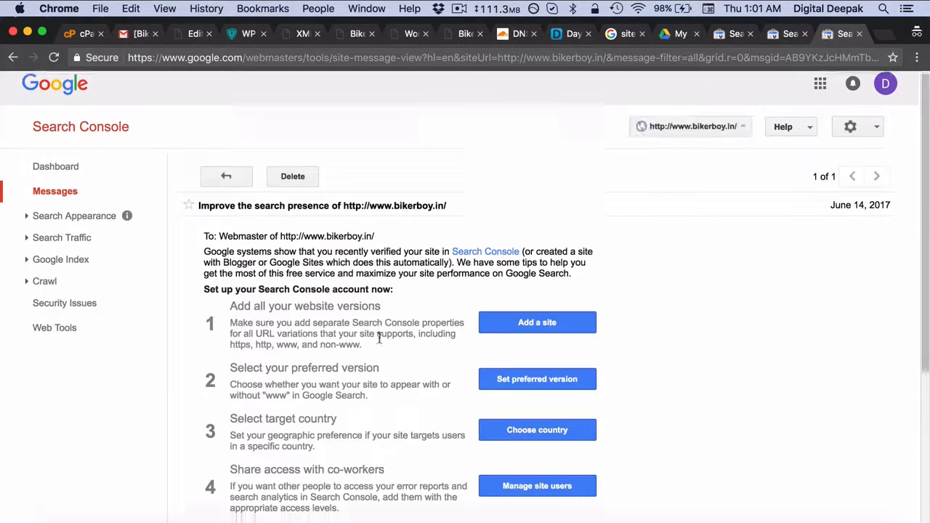
scroll(379, 337, down, 5)
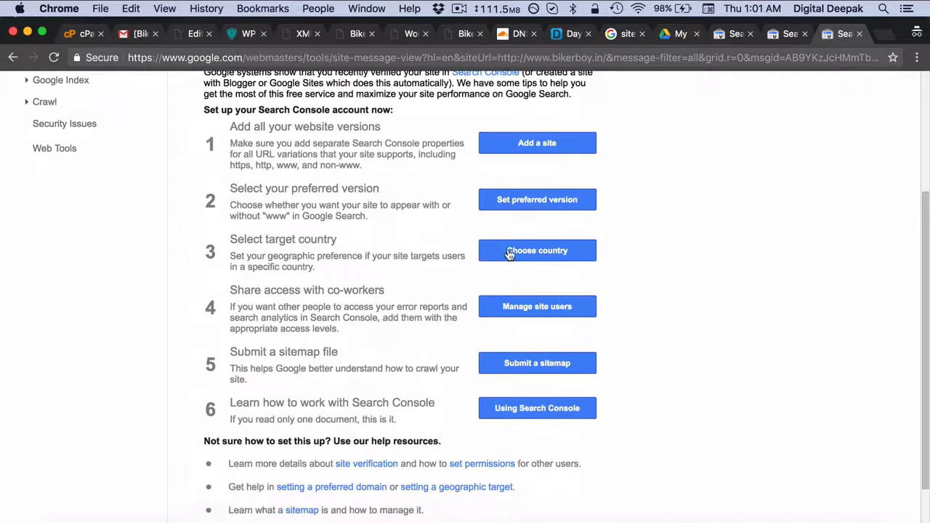
click(510, 252)
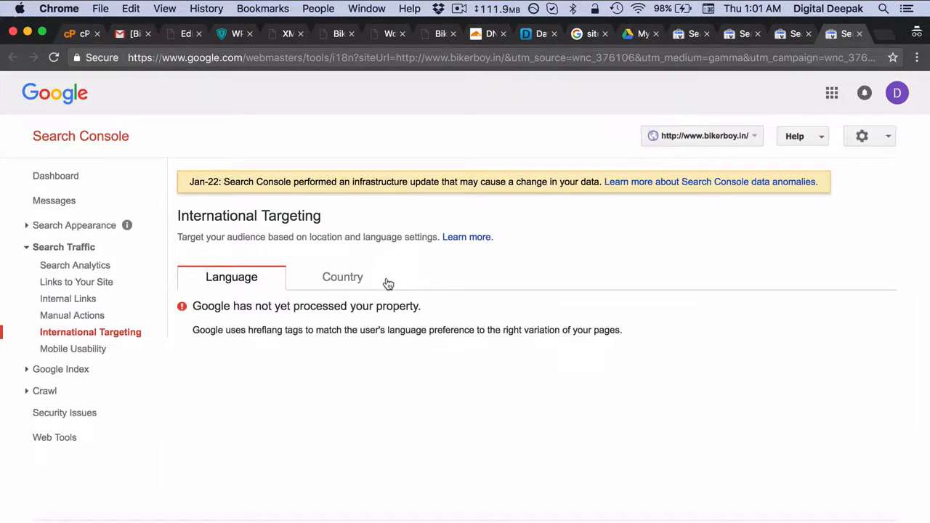
click(348, 283)
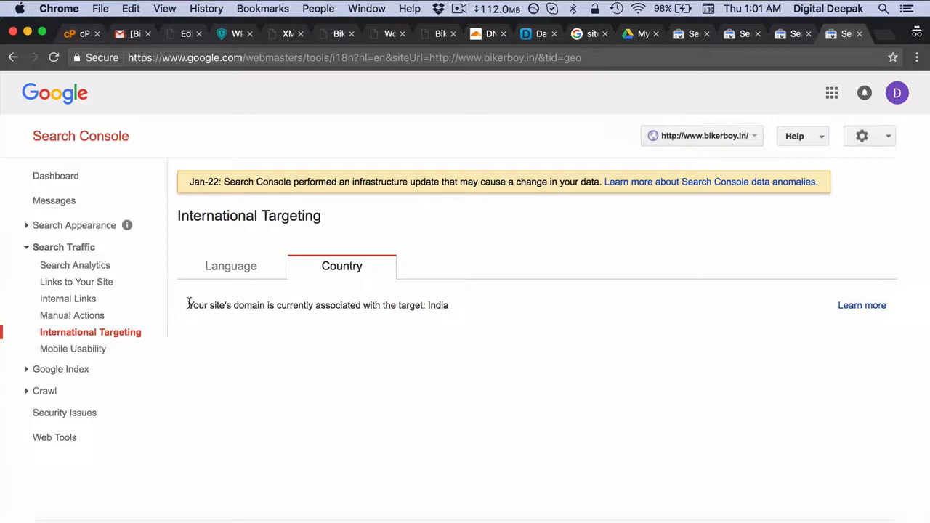
drag(191, 303, 454, 305)
click(354, 314)
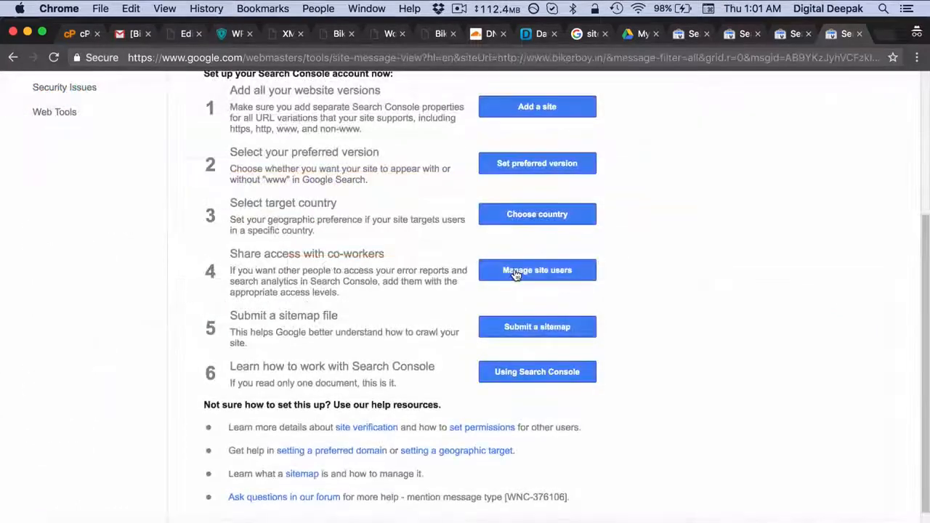
click(528, 326)
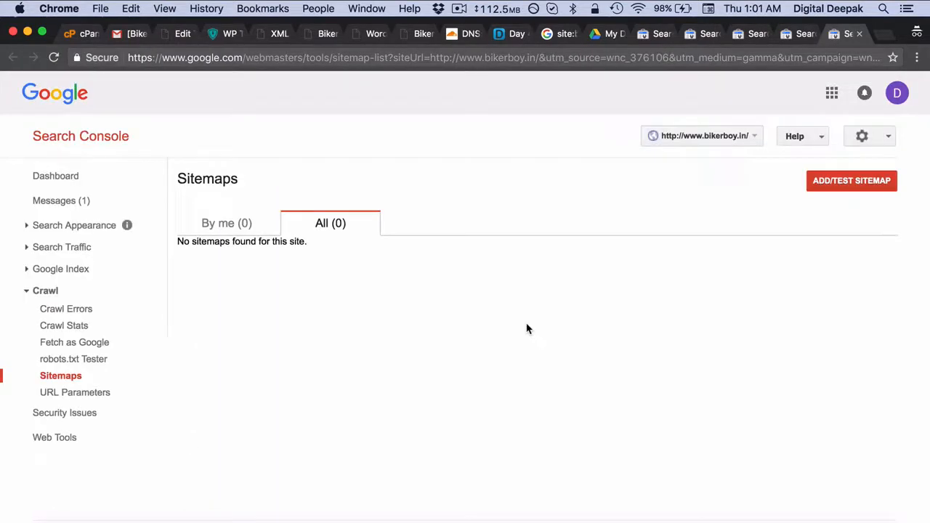
click(830, 178)
click(797, 229)
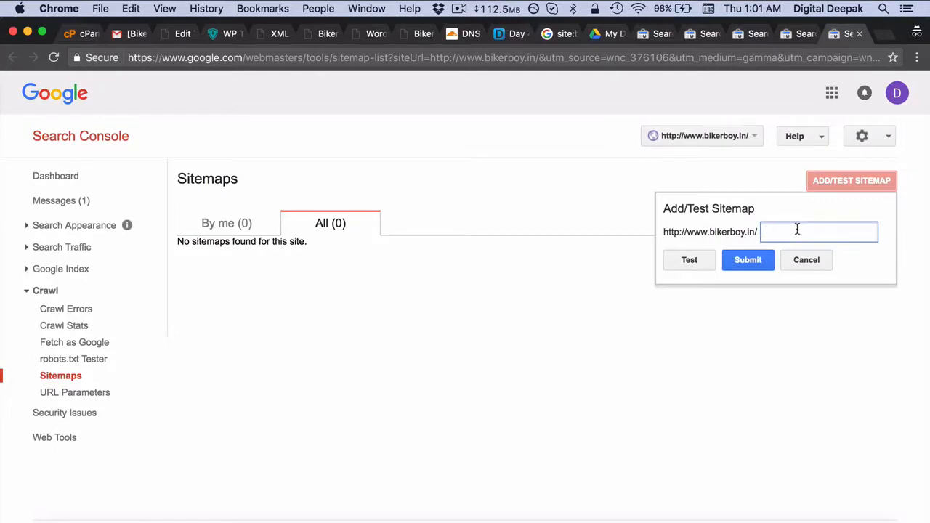
text(sitemap.xml)
click(741, 260)
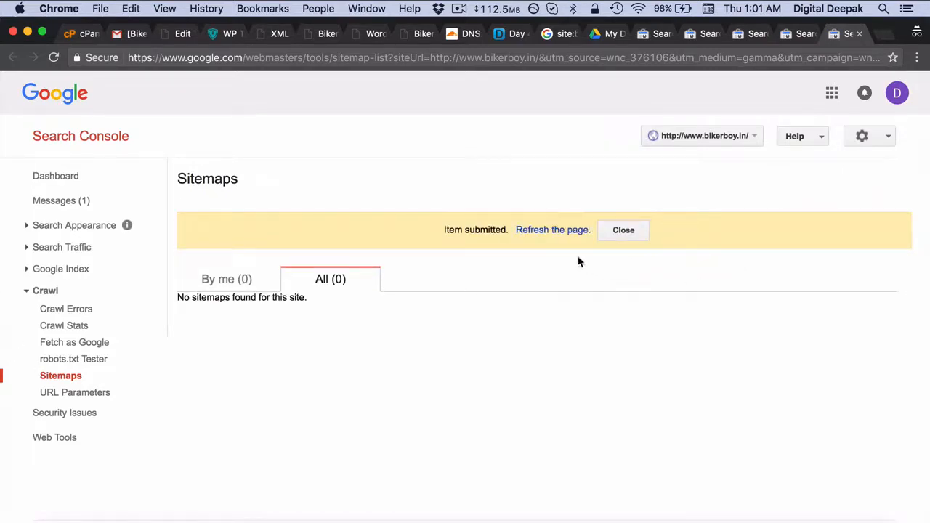
click(554, 231)
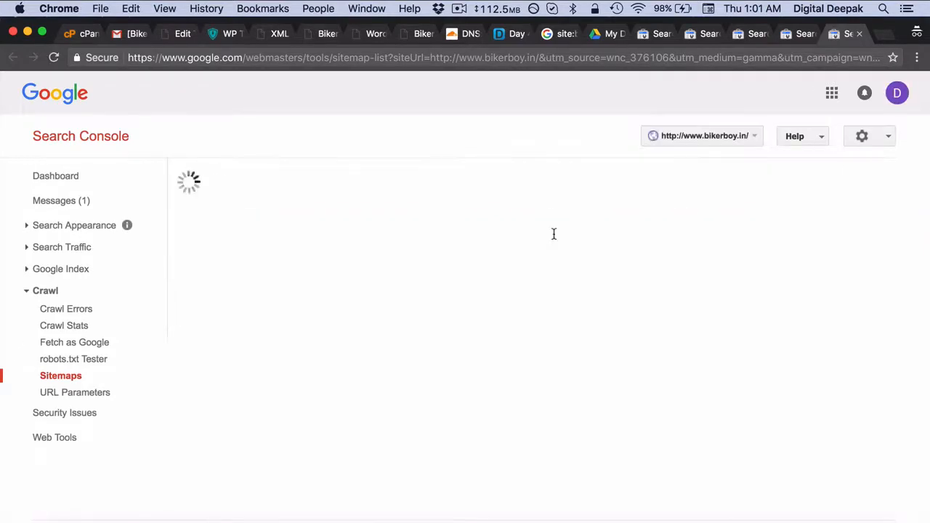
Step: Compare the site's live XML sitemap page with the submitted sitemap entry, and check the property's messages and dashboard
click(267, 39)
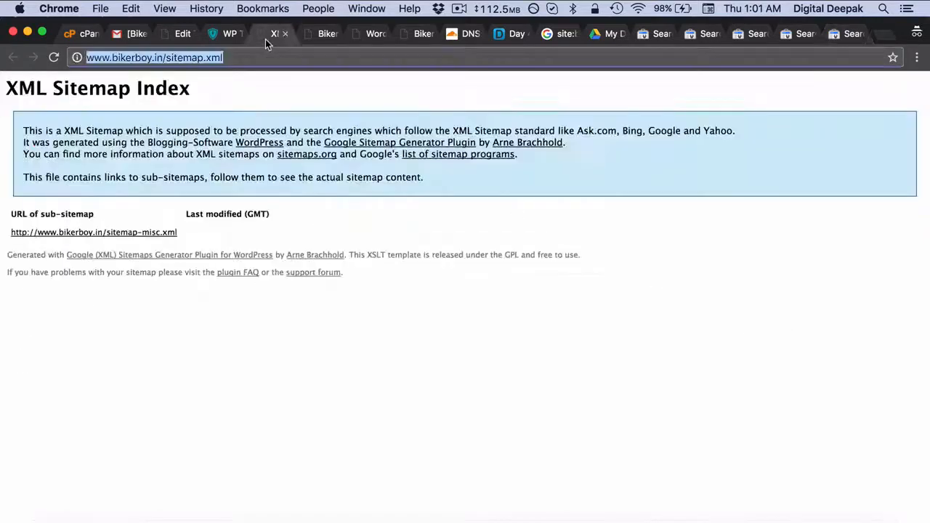
click(186, 57)
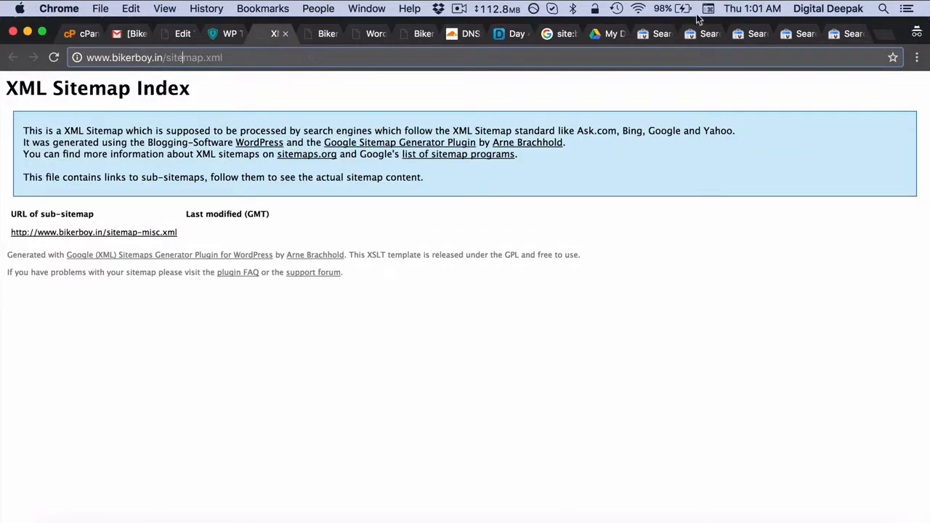
click(849, 34)
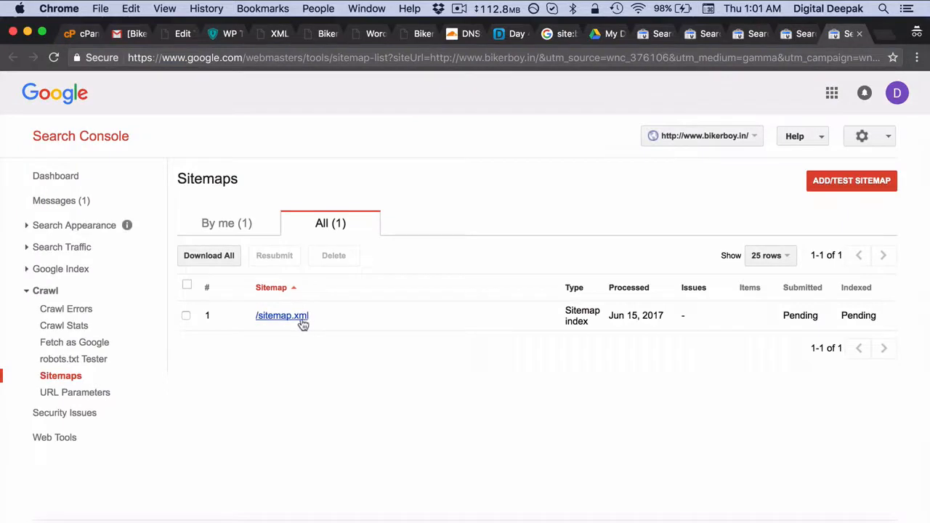
click(69, 204)
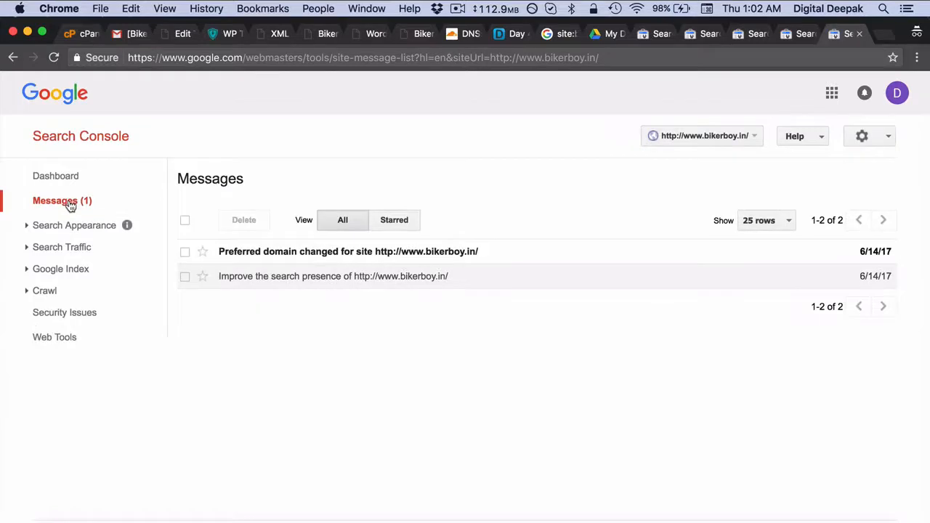
click(68, 178)
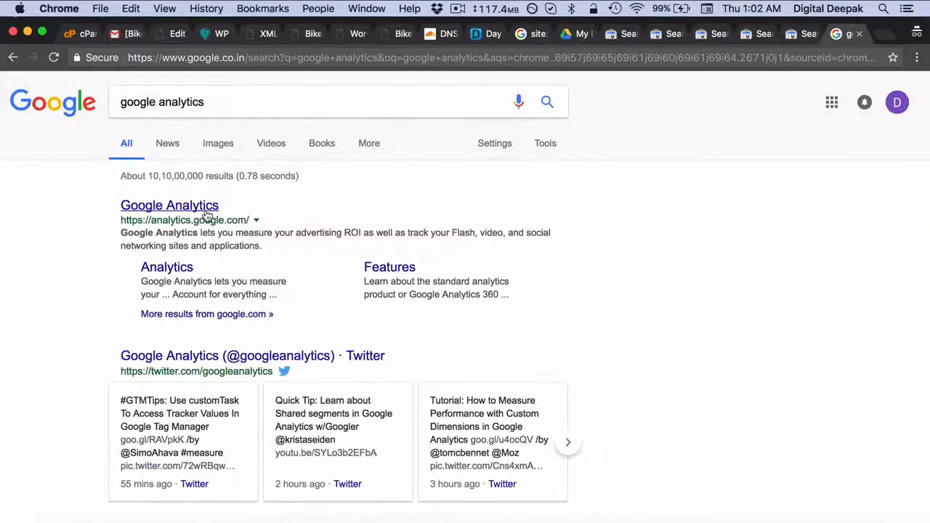
Step: Open Google Analytics from the search results, start signing up for website tracking and name the new account BikerBoy
click(208, 207)
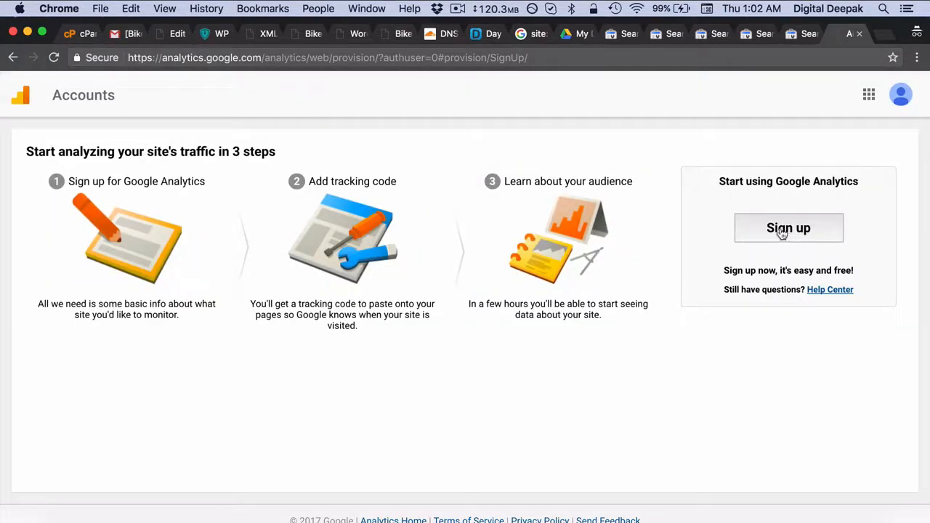
click(783, 232)
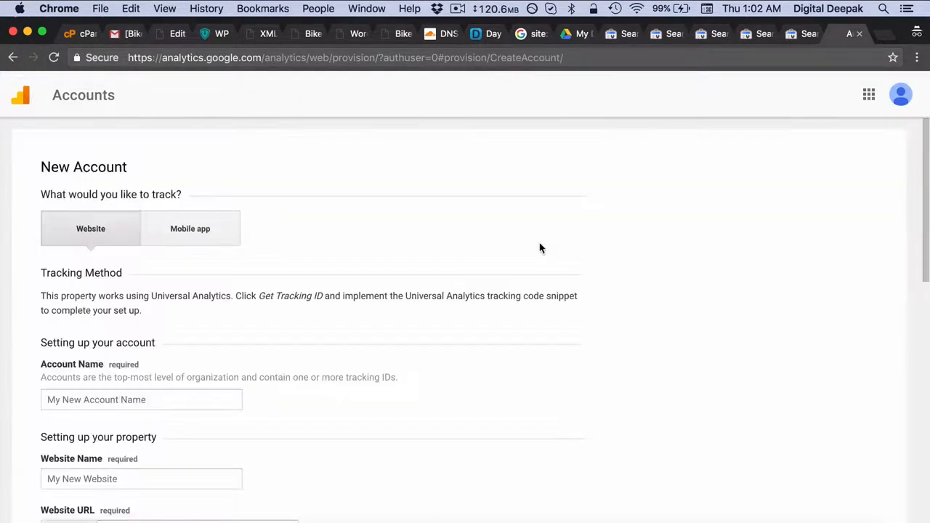
scroll(262, 254, down, 1)
scroll(263, 254, down, 1)
click(175, 329)
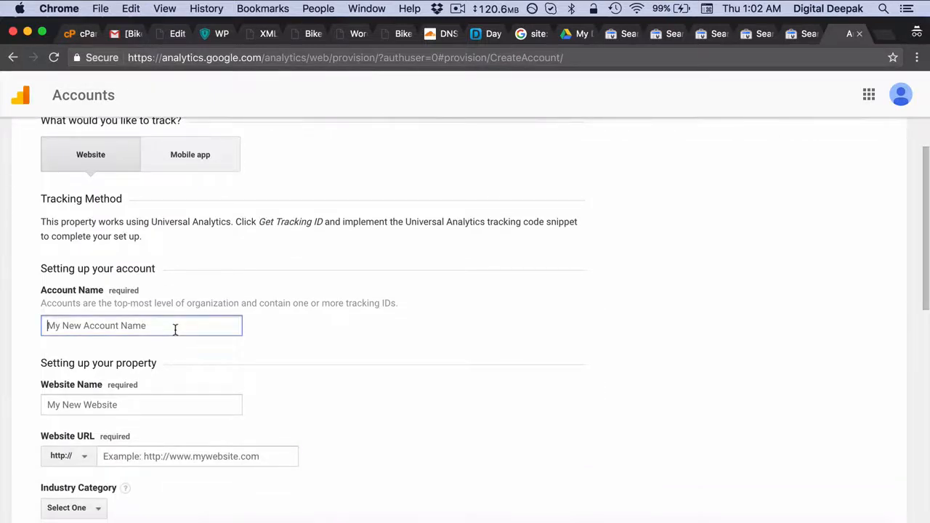
text(Bike)
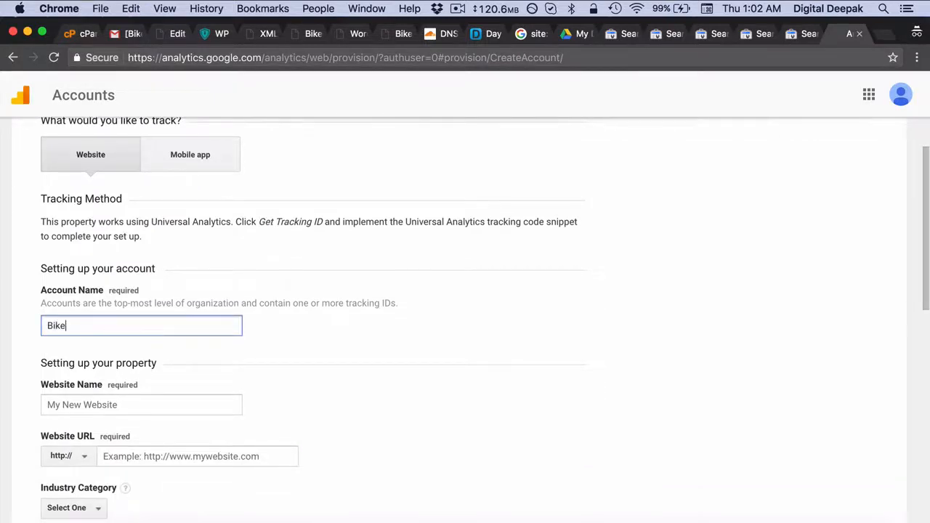
text(rBoy)
scroll(121, 326, down, 3)
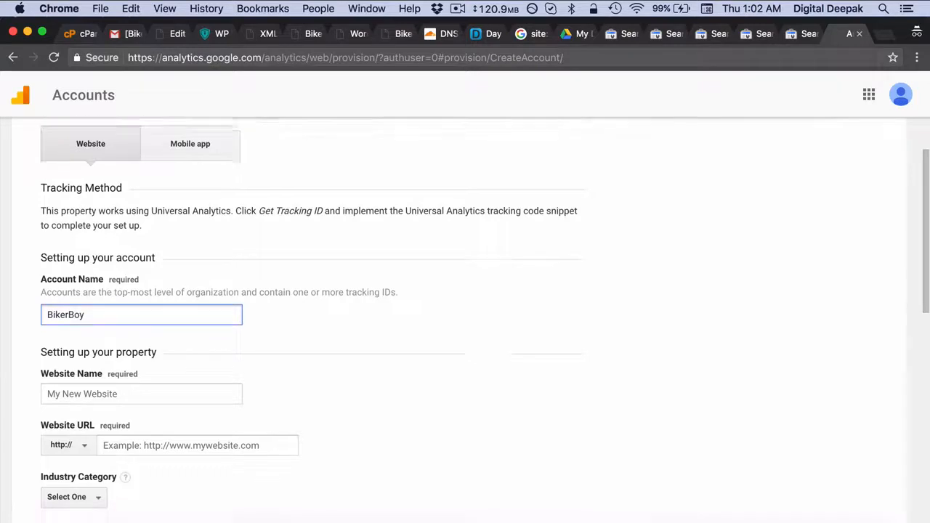
click(121, 329)
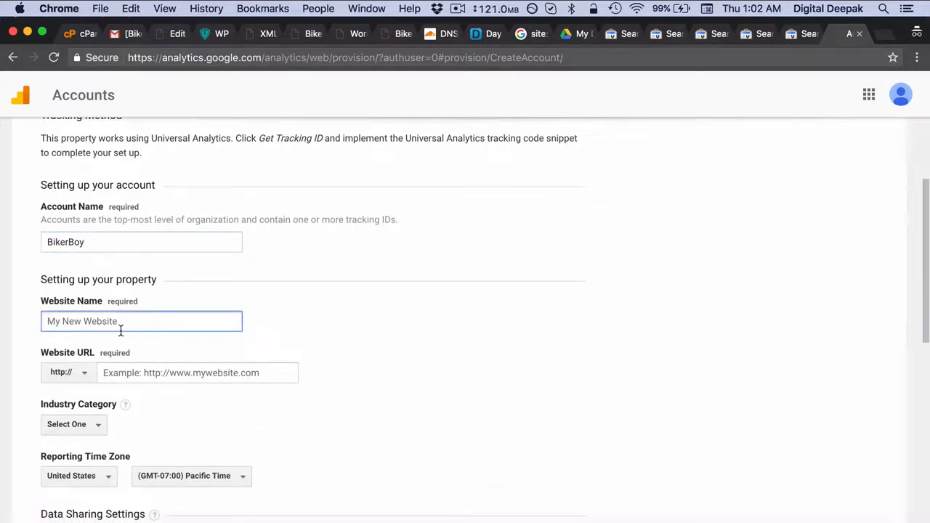
text(www.BikerBoy.in)
key(super+a)
key(super+c)
click(143, 373)
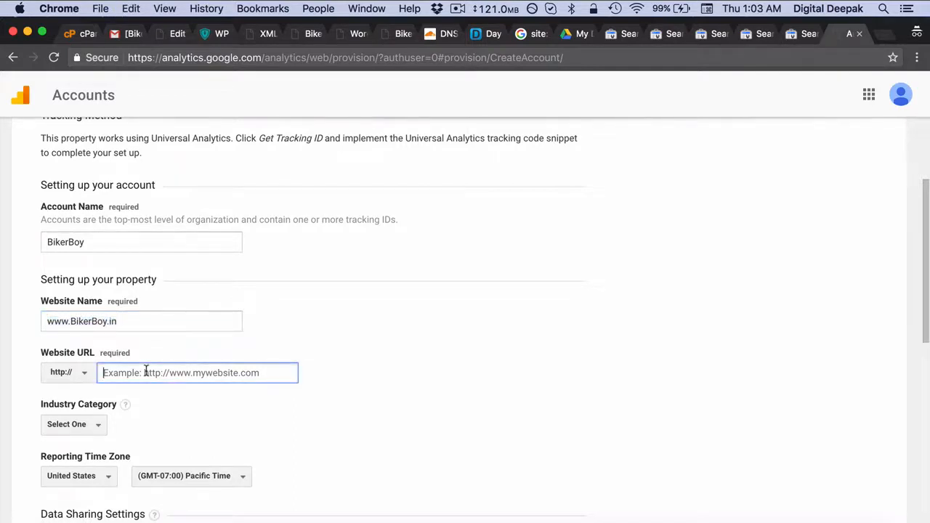
key(super+v)
scroll(146, 370, down, 3)
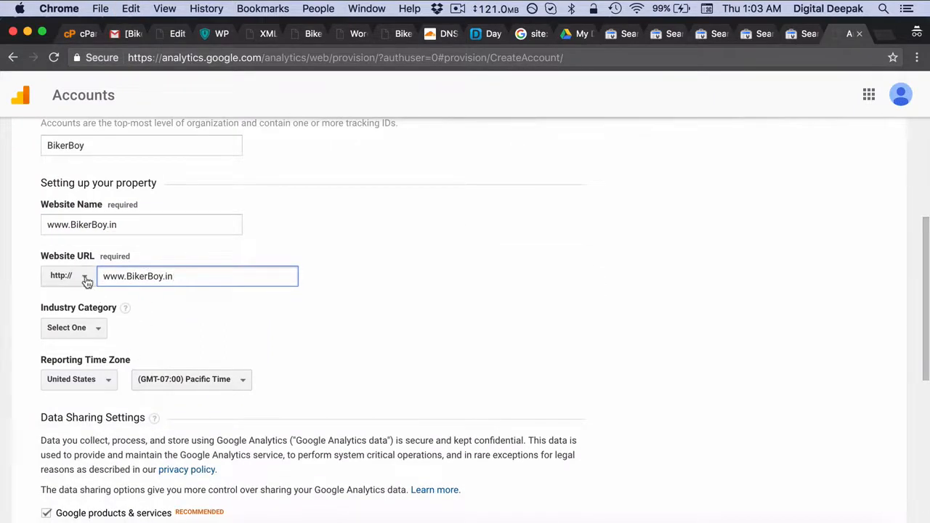
click(84, 277)
click(162, 255)
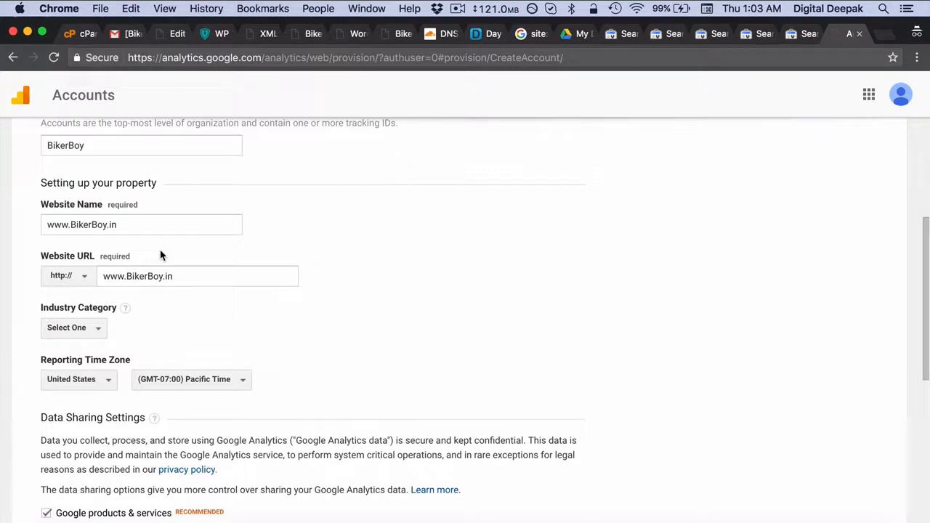
Step: Set the property's industry category to Automotive and its reporting time zone country to India
click(72, 330)
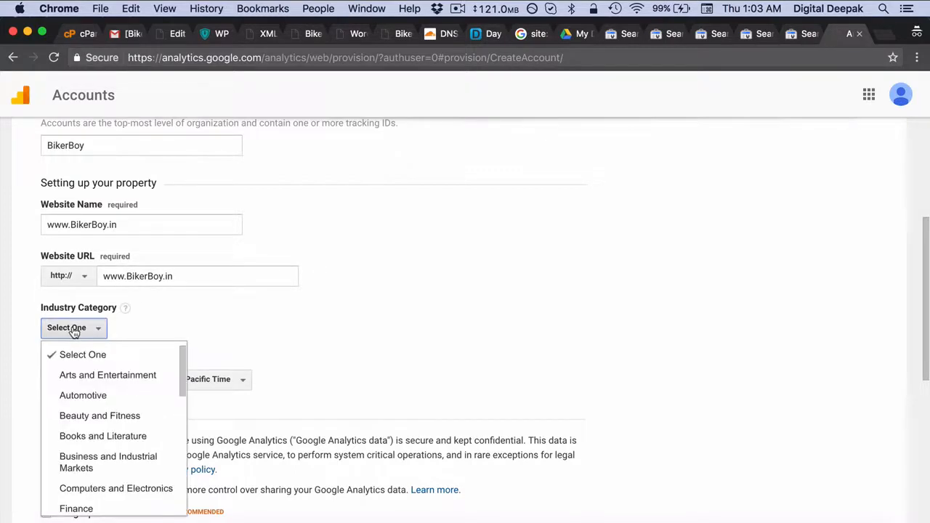
click(90, 395)
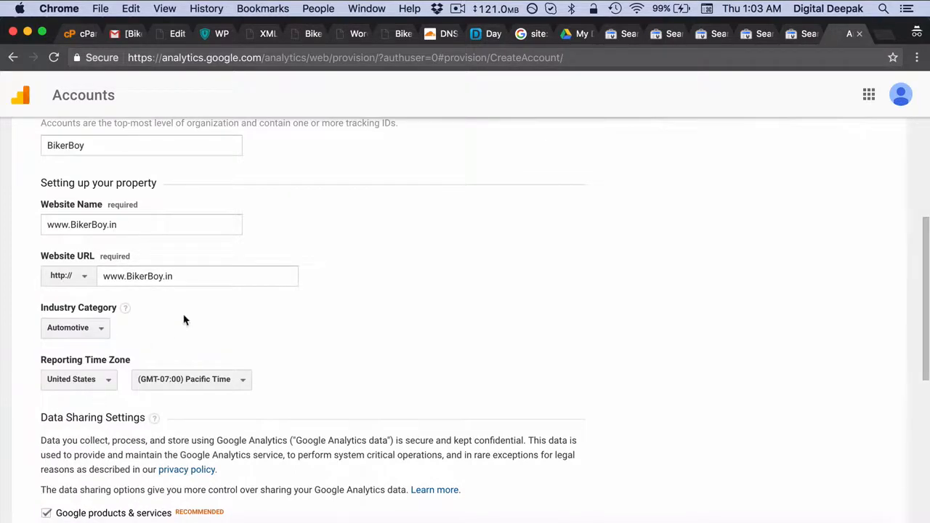
scroll(184, 320, down, 3)
click(101, 247)
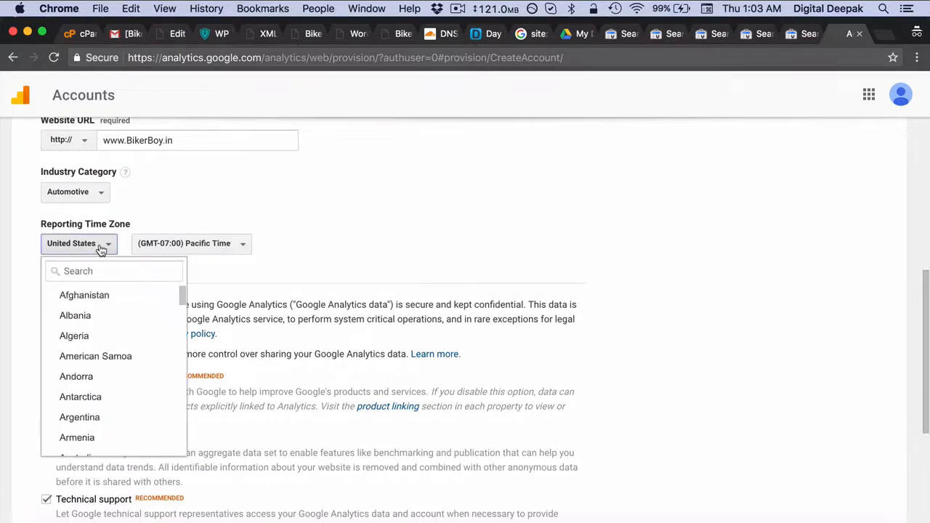
click(109, 271)
text(india)
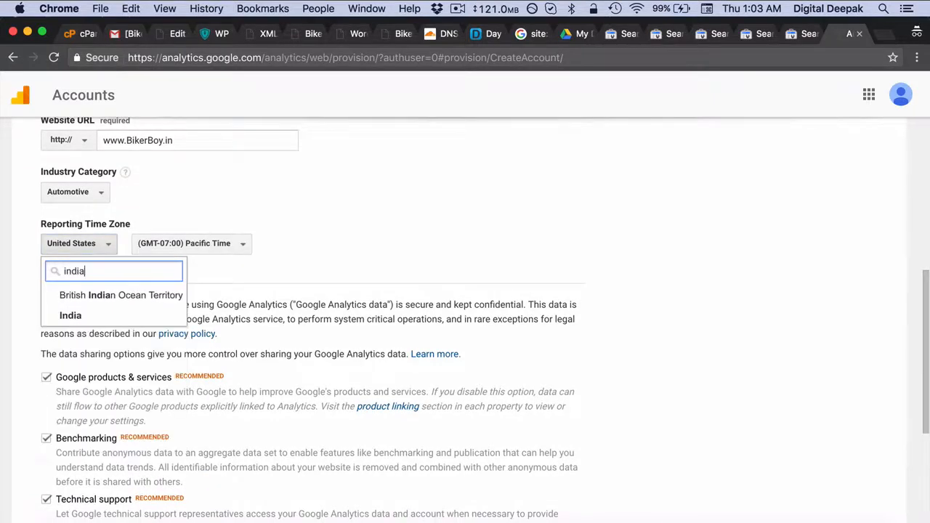
click(91, 317)
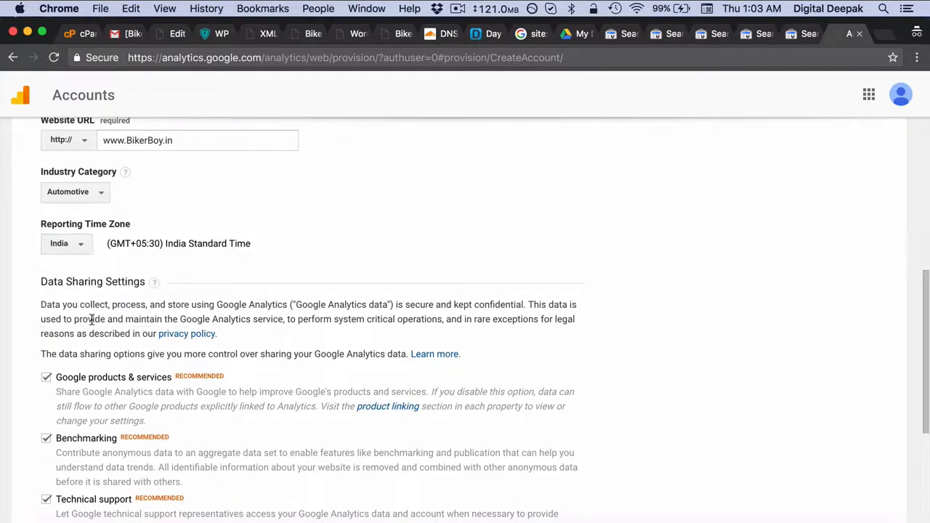
Step: Keep all recommended data sharing options and request the tracking ID for the new Analytics account
scroll(224, 275, down, 5)
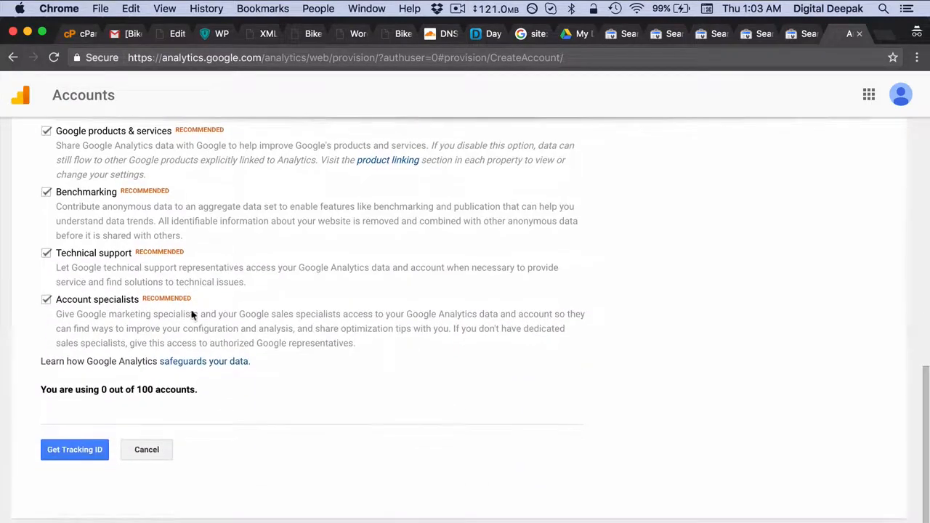
click(94, 454)
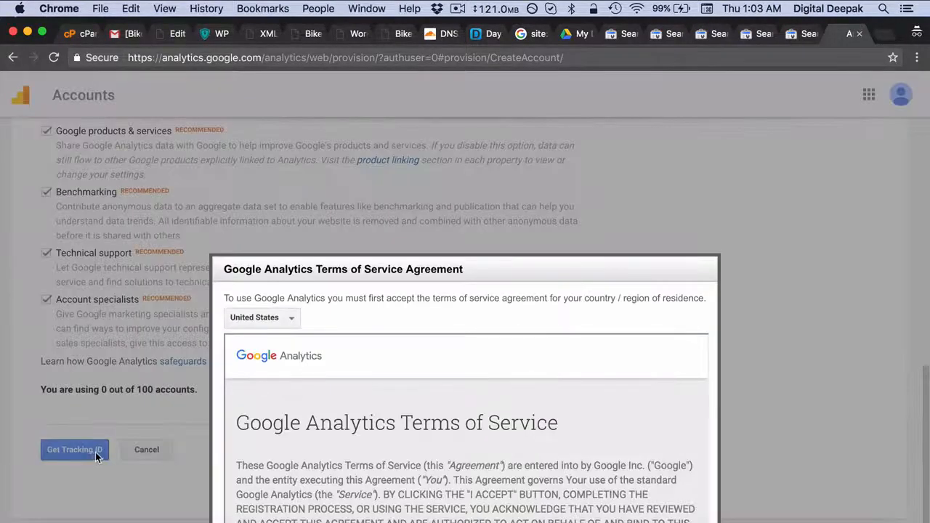
scroll(517, 359, down, 2)
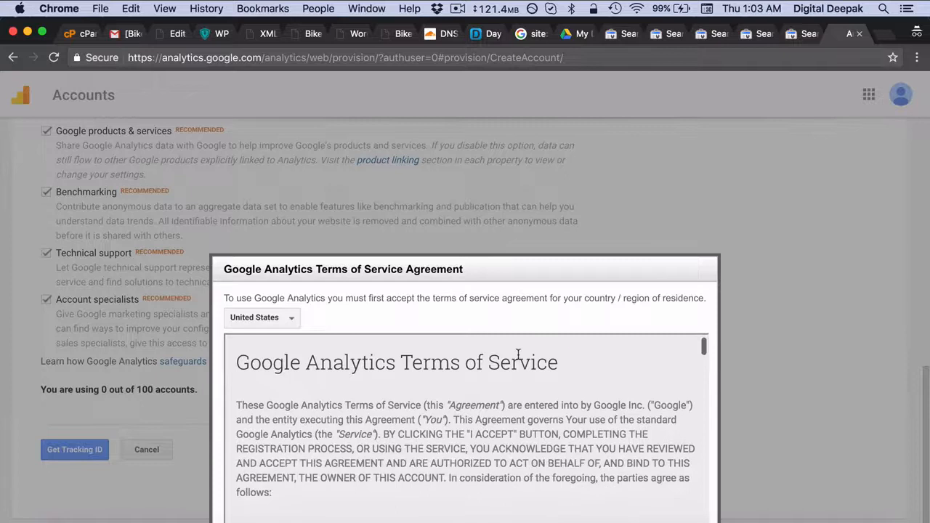
Step: Try to find India in the country list of the Google Analytics Terms of Service Agreement
click(257, 323)
click(272, 345)
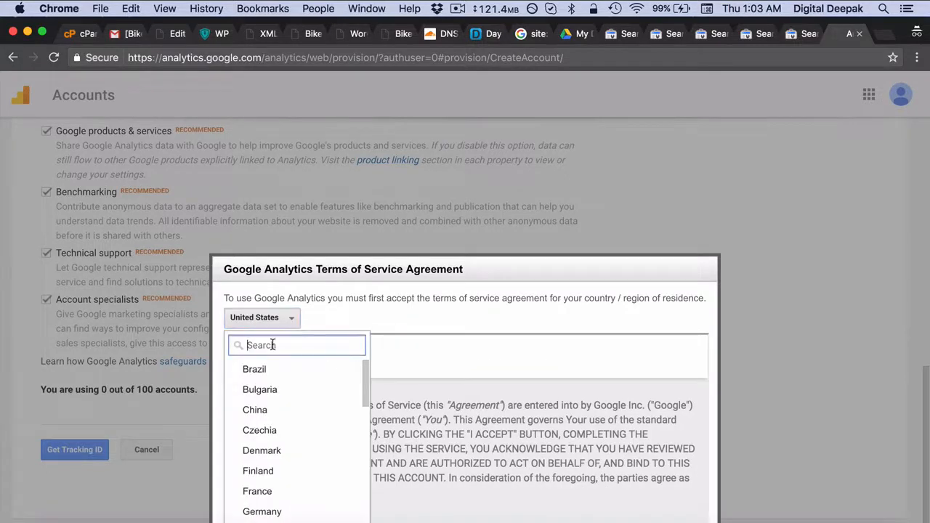
text(indi)
key(BackSpace)
key(BackSpace)
key(BackSpace)
key(BackSpace)
click(422, 315)
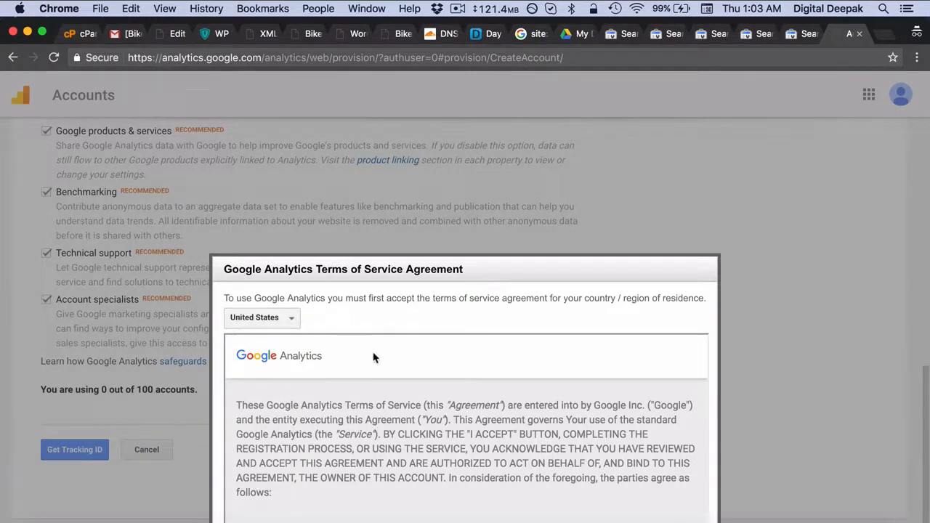
Step: Accept the Google Analytics Terms of Service Agreement with United States as the country
scroll(373, 356, down, 20)
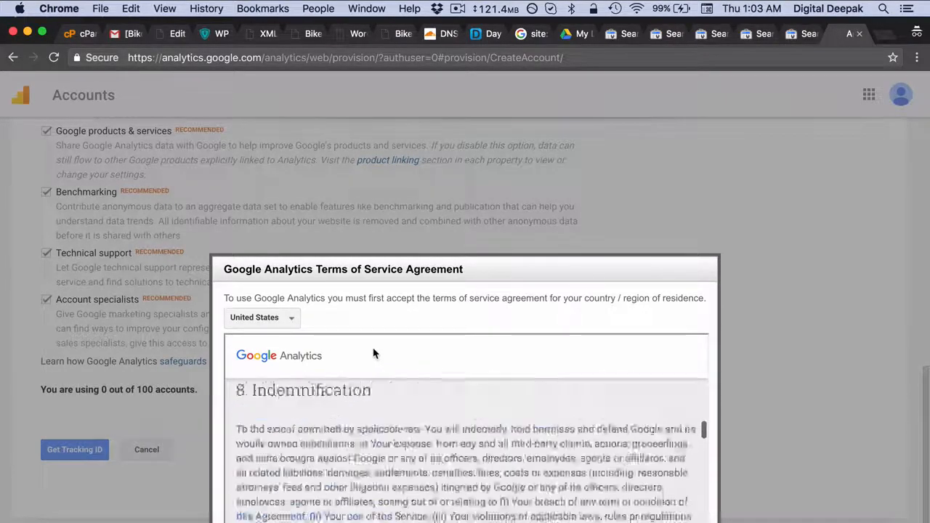
scroll(373, 353, down, 15)
key(super+minus)
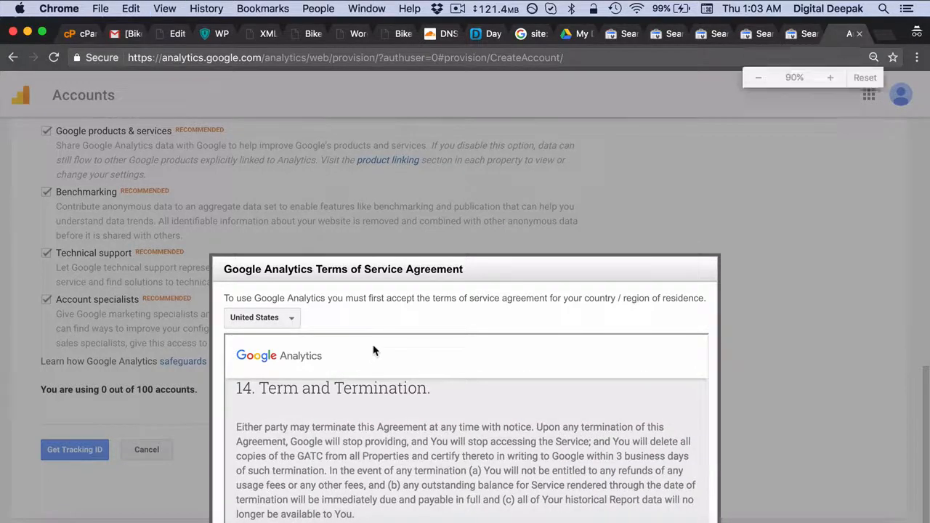
scroll(374, 351, down, 5)
click(225, 512)
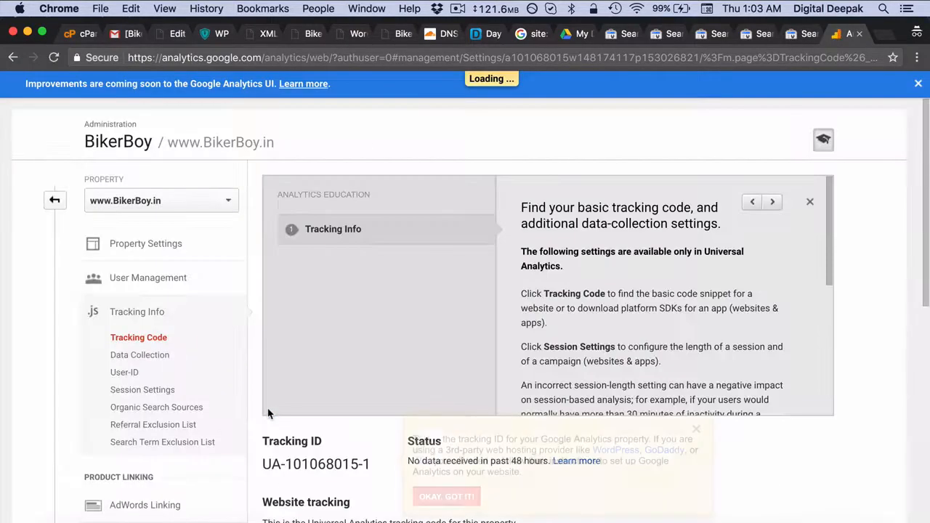
Step: Dismiss the tracking ID tip and examine the property's tracking ID and website tracking script
scroll(441, 347, down, 2)
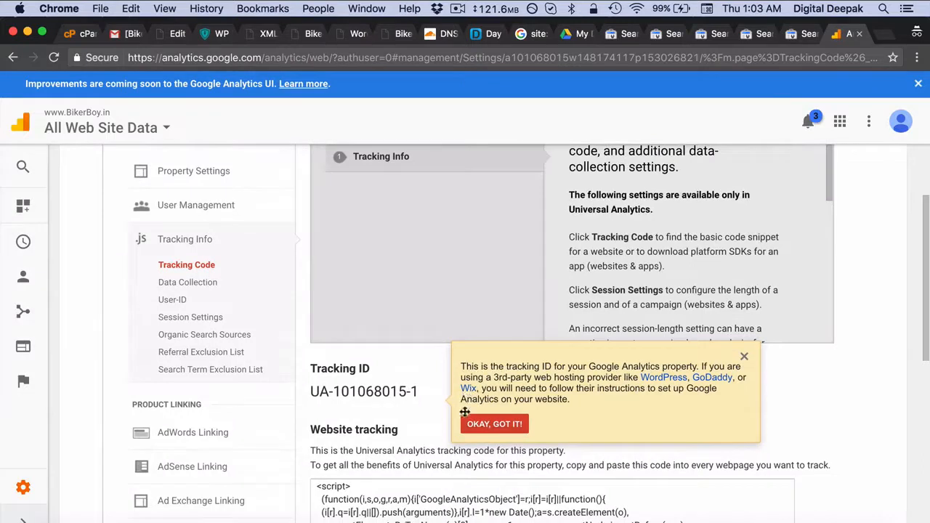
click(500, 426)
drag(432, 396, 310, 393)
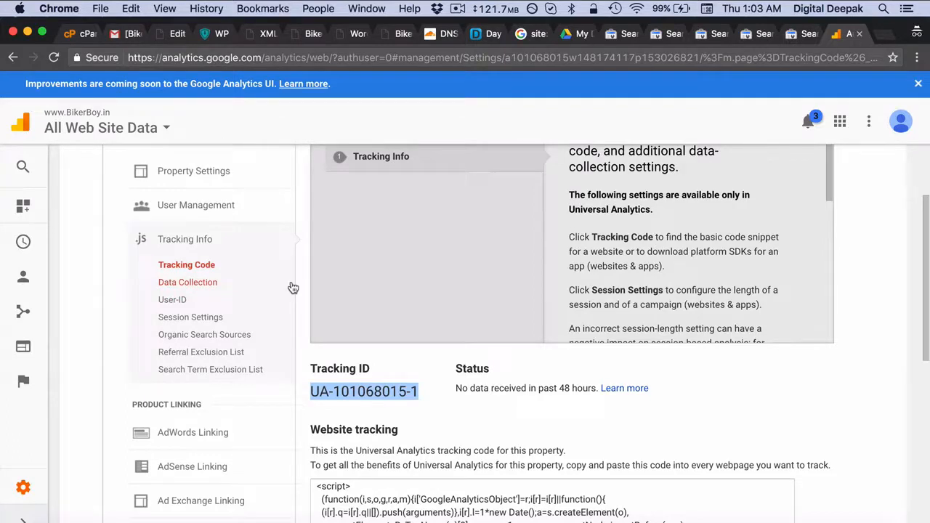
scroll(434, 392, down, 3)
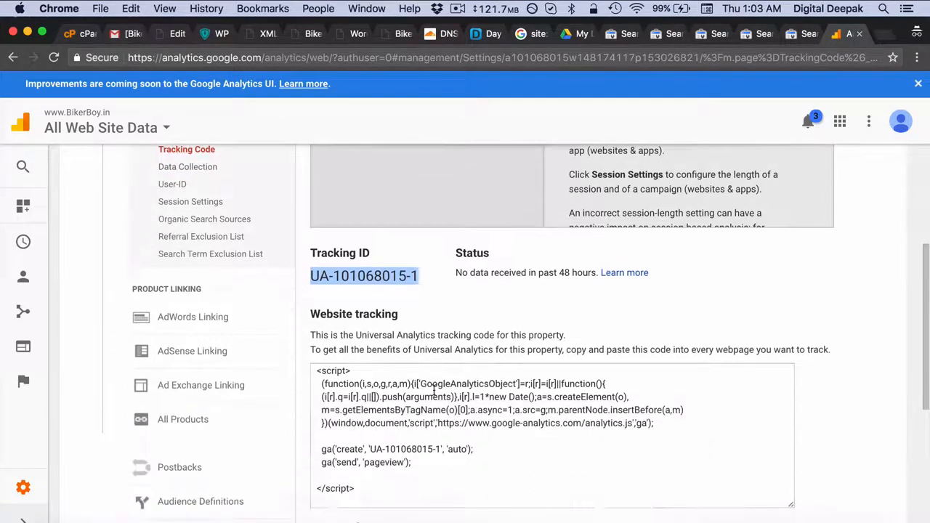
click(411, 494)
click(346, 300)
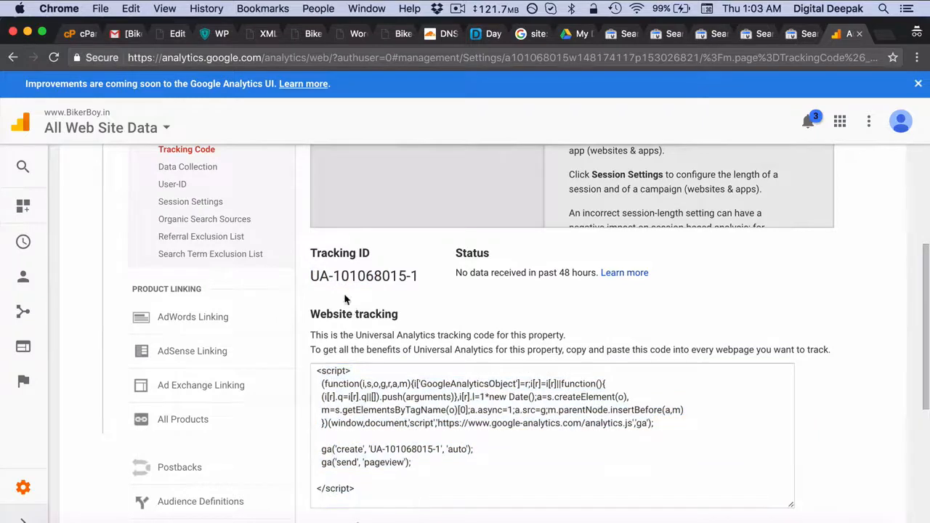
Step: Return to the BikerBoy WordPress admin and search the installable plugins for "google analytics"
click(168, 32)
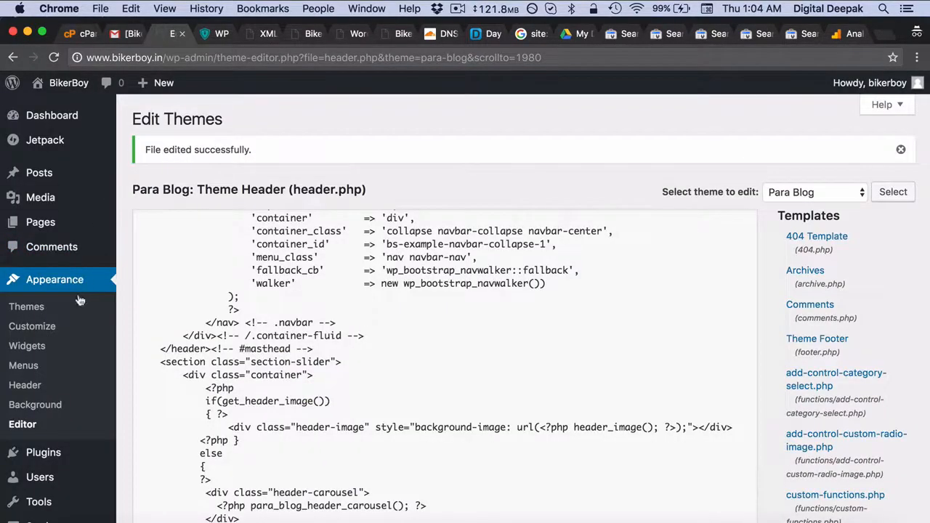
click(68, 453)
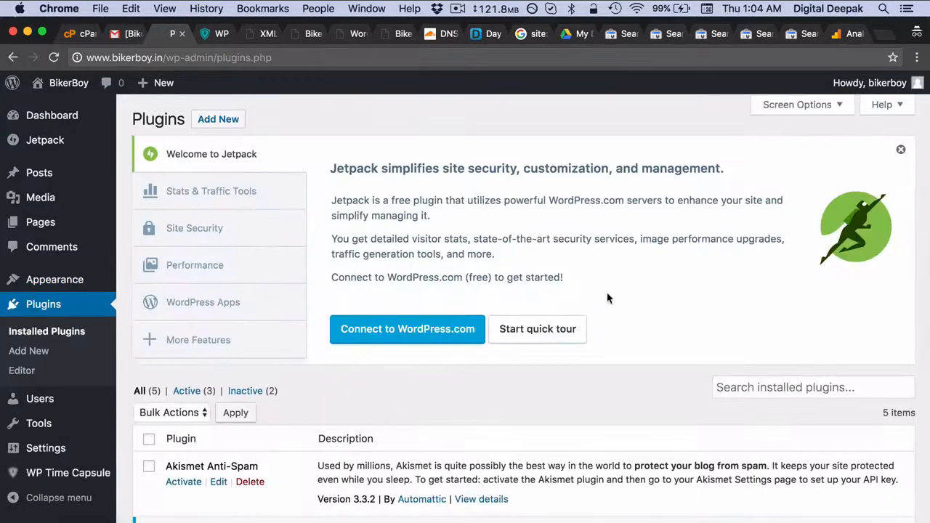
click(43, 351)
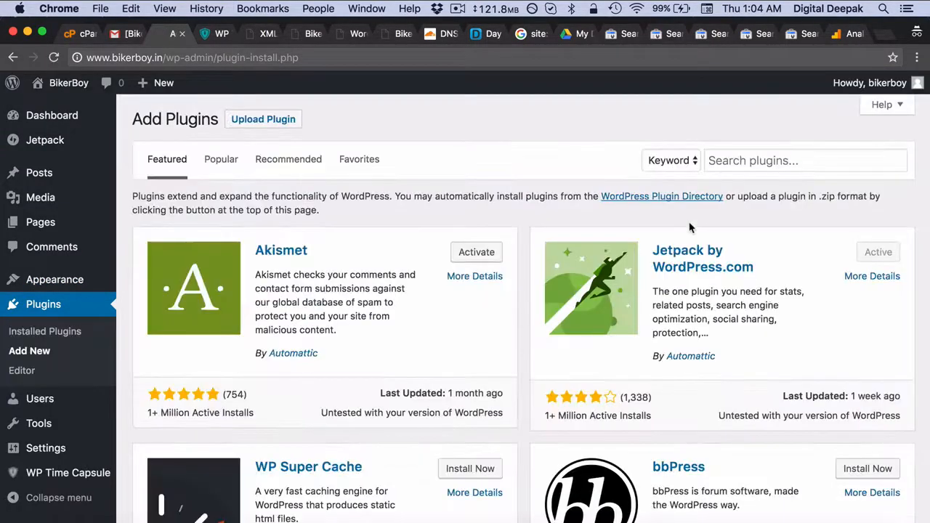
click(759, 161)
text(google analytics)
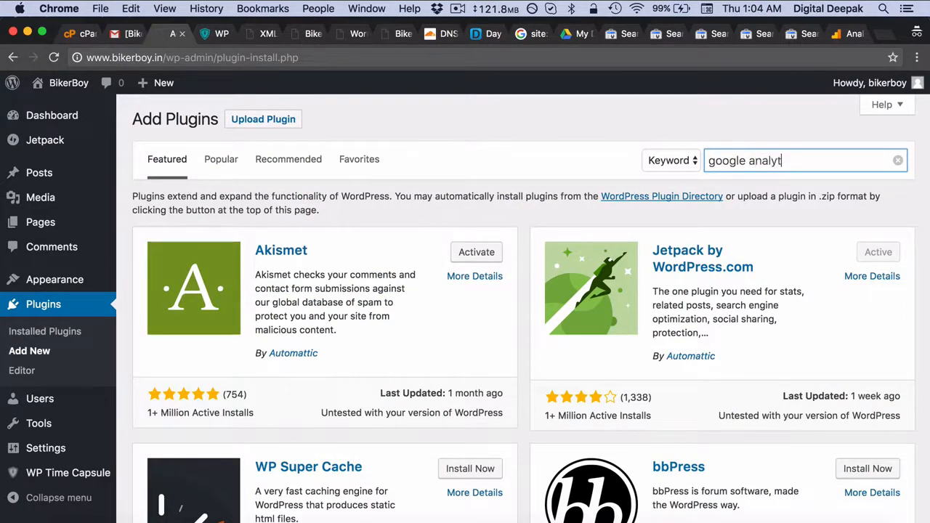
Step: Repeat the "google analytics" plugin search, then install and activate Google Analytics Dashboard for WP (GADWP)
click(897, 161)
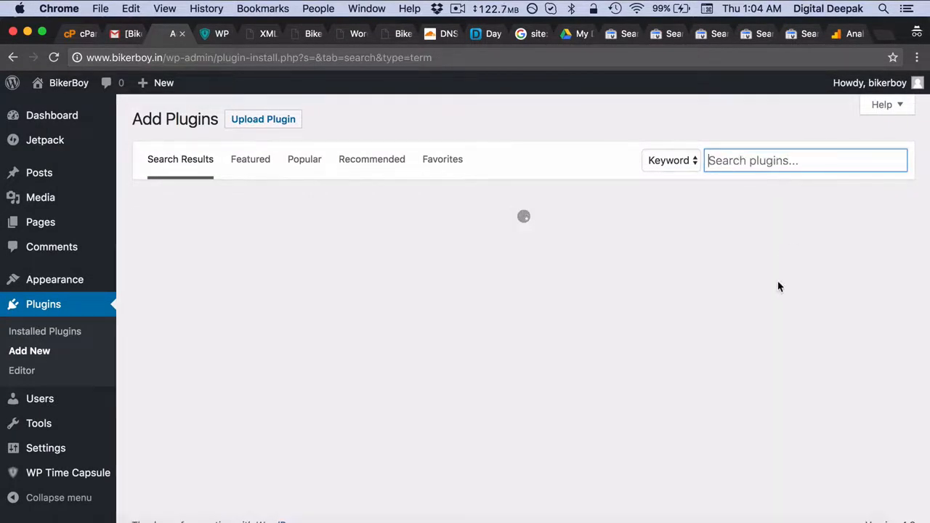
text(analytics)
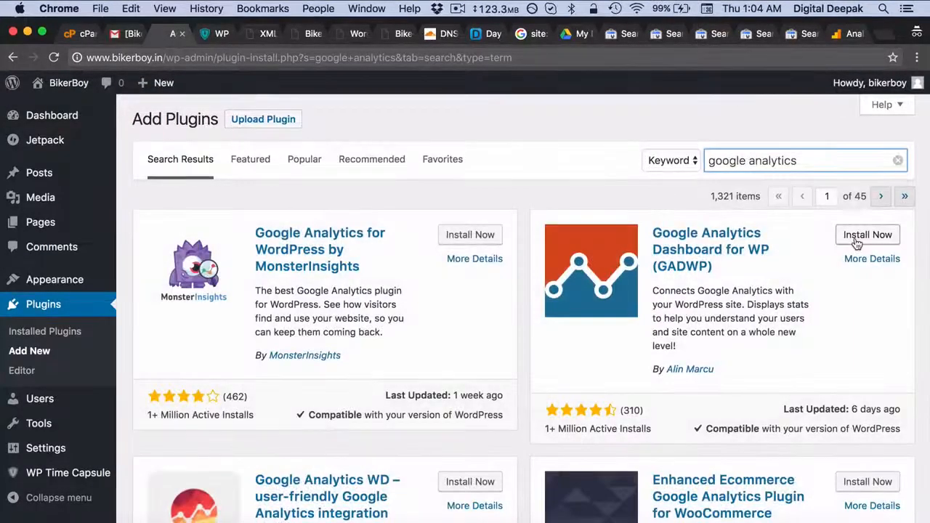
click(859, 235)
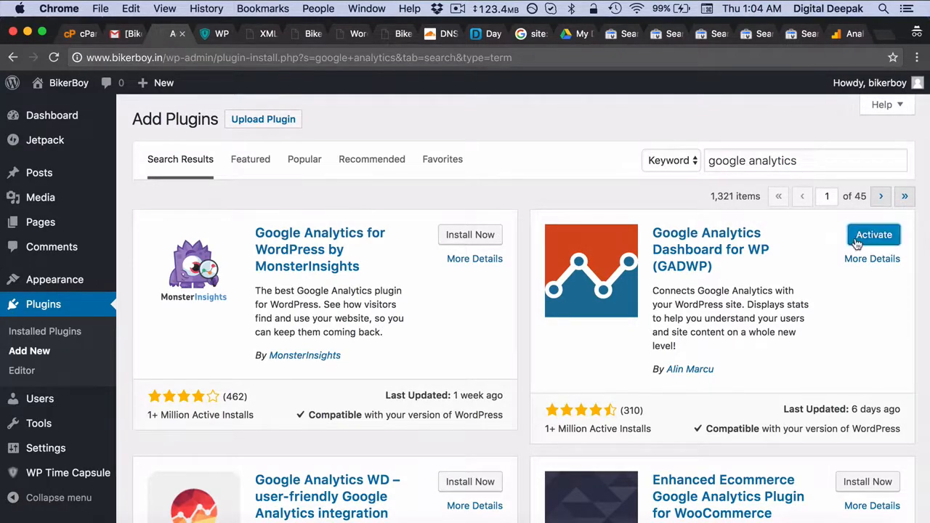
click(879, 235)
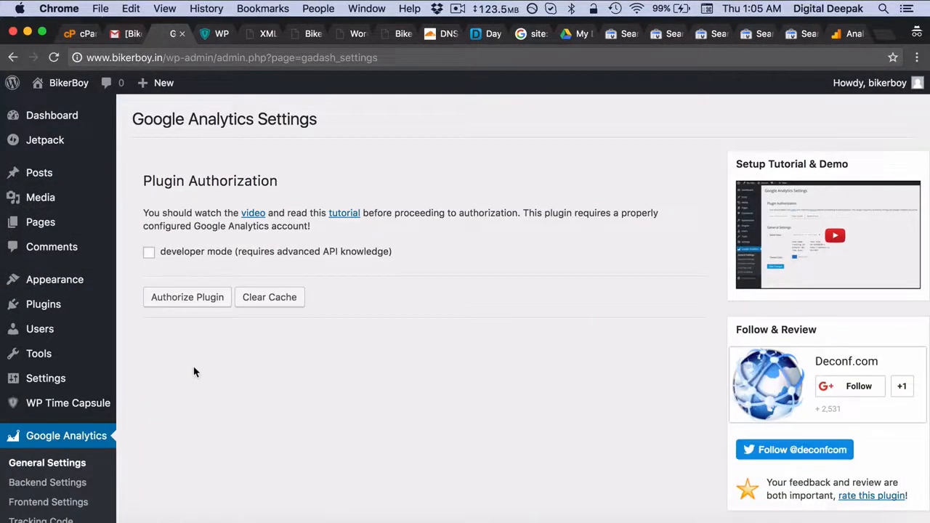
Step: Request an access code for the plugin with the blog's Google account and allow the plugin's Analytics permissions
click(189, 310)
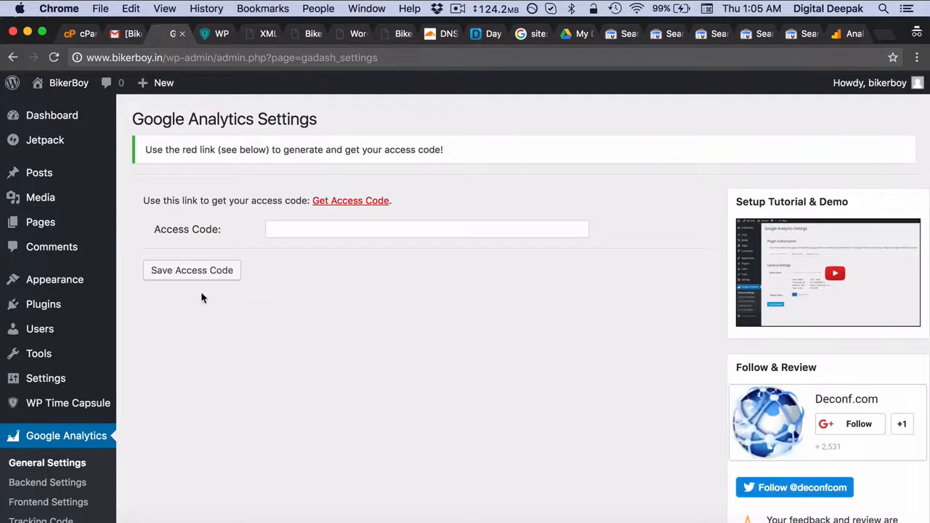
click(329, 203)
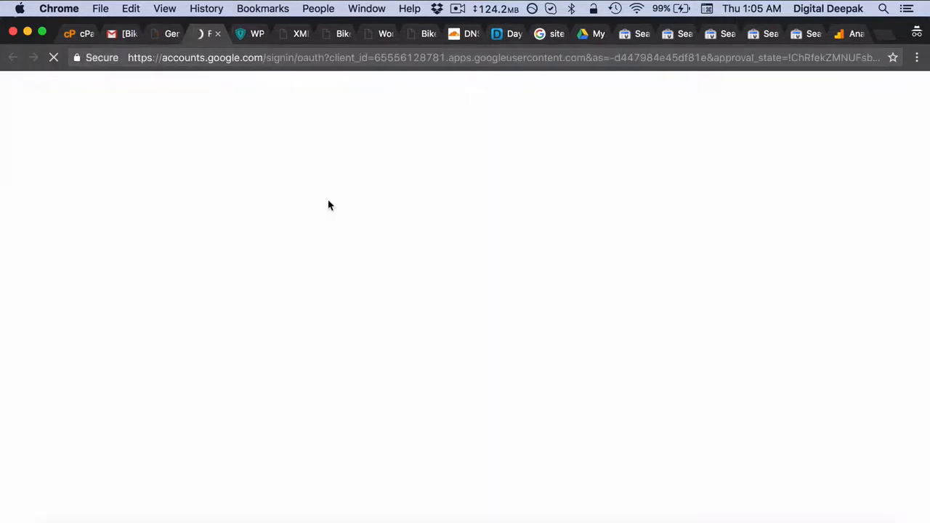
click(383, 278)
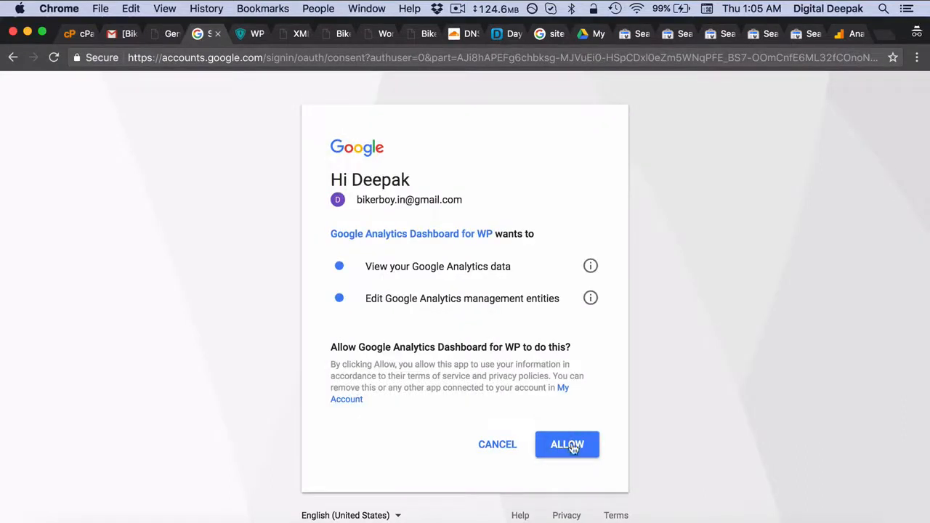
click(572, 443)
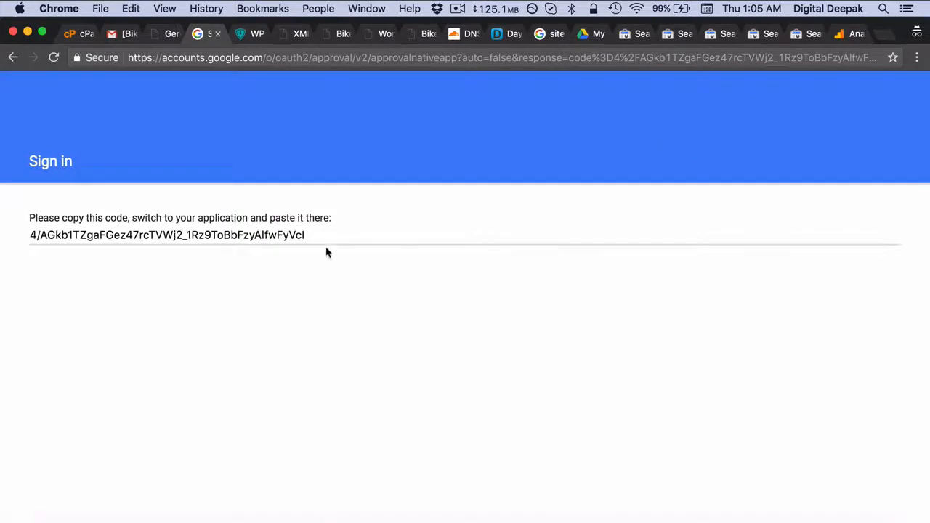
Step: Copy the generated access code into the Google Analytics plugin's Access Code field in WordPress and save it
click(289, 242)
key(super+c)
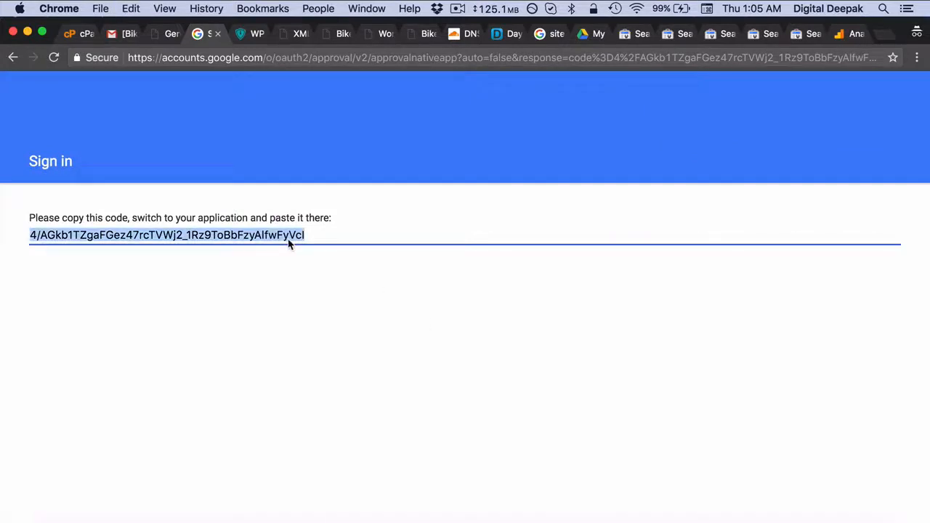
click(159, 36)
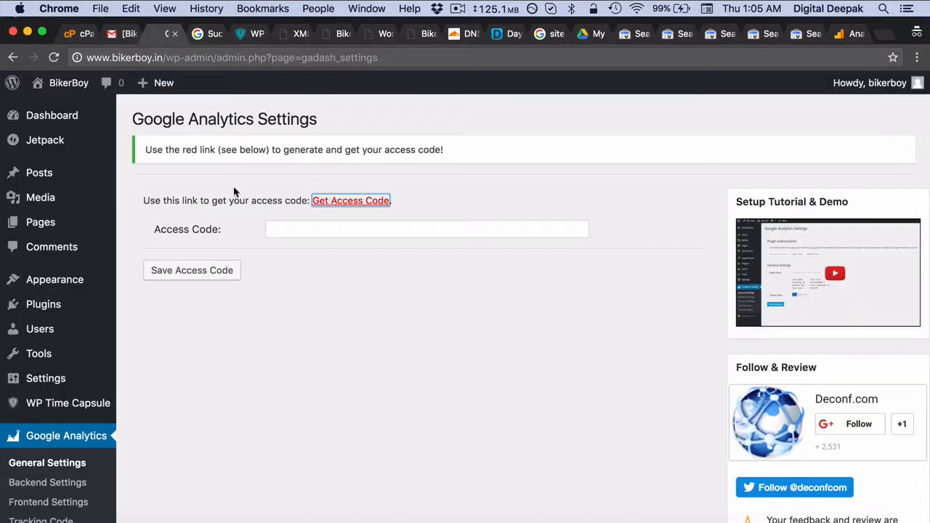
click(297, 229)
key(super+v)
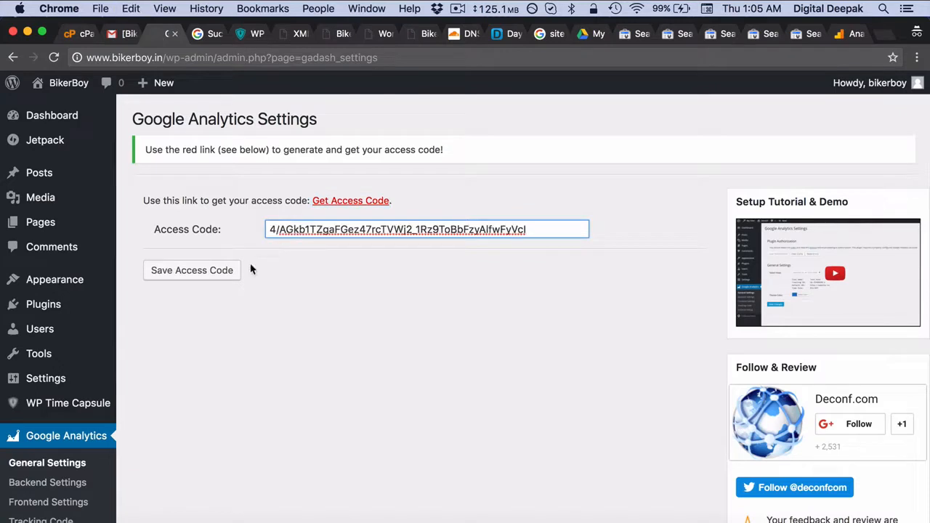
click(223, 279)
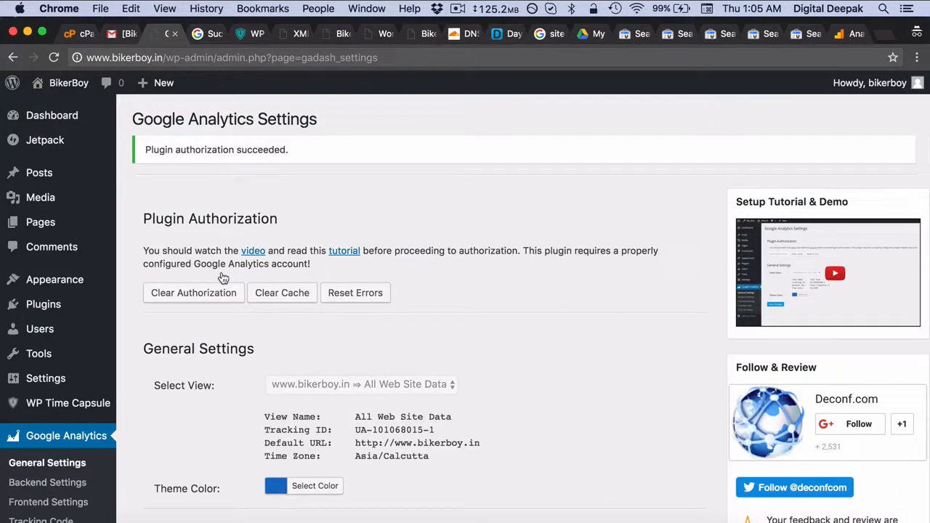
Step: Check the tracking ID listed for the selected view in the plugin's general settings
scroll(223, 278, down, 5)
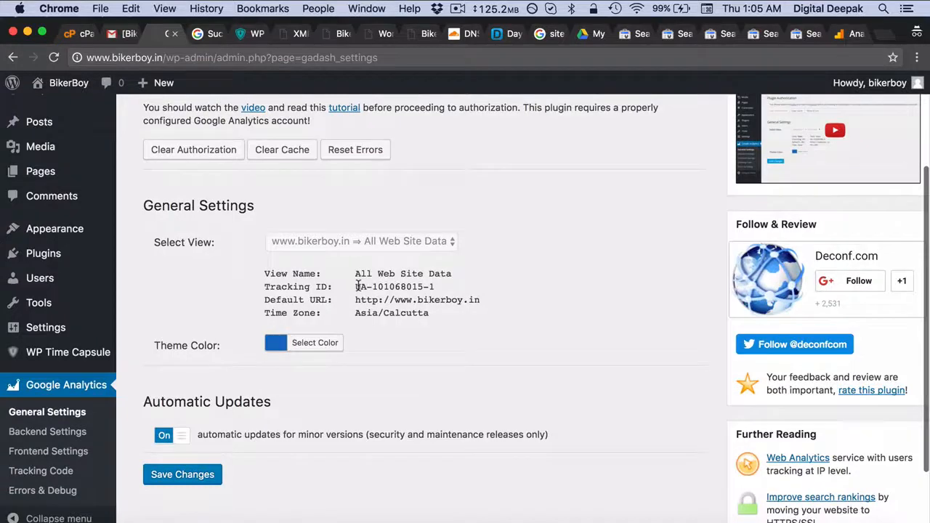
drag(356, 286, 456, 289)
click(479, 285)
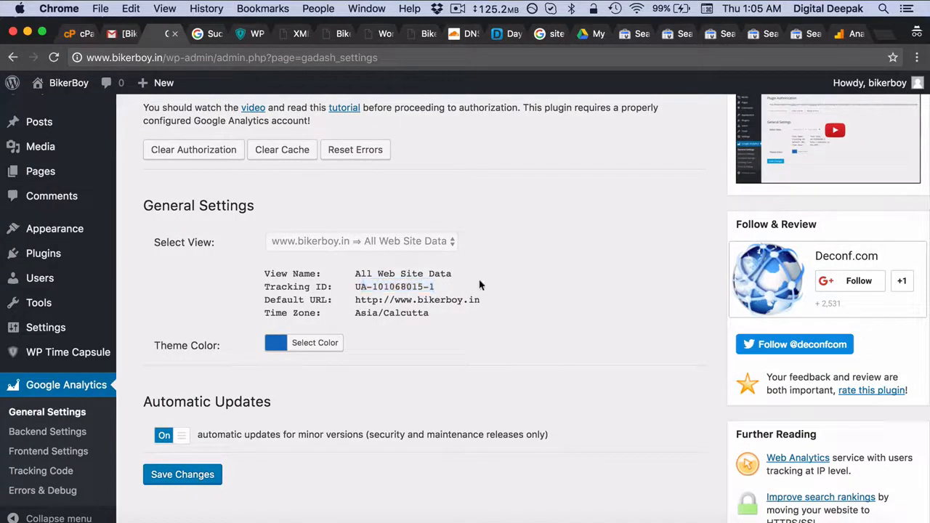
Step: Compare the tracking ID in Google Analytics with the one in the WordPress plugin, and save the plugin's general settings
click(844, 34)
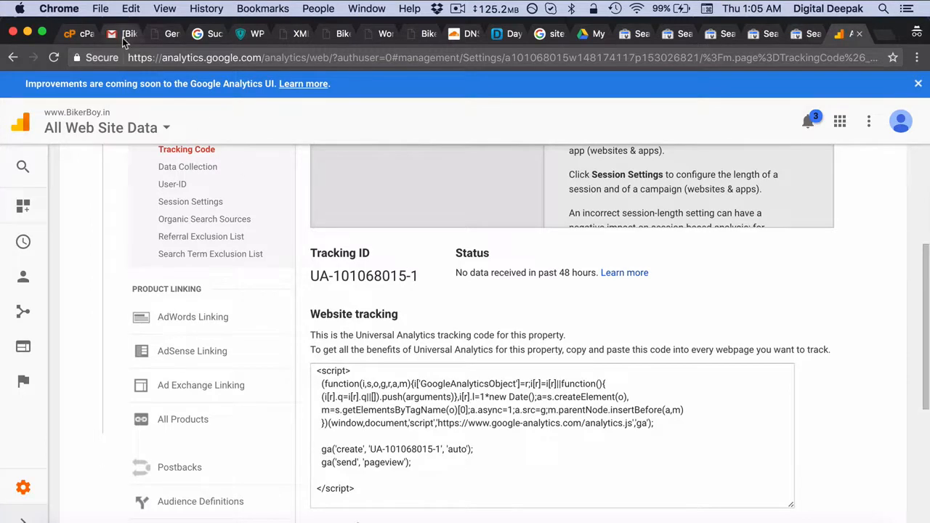
click(158, 37)
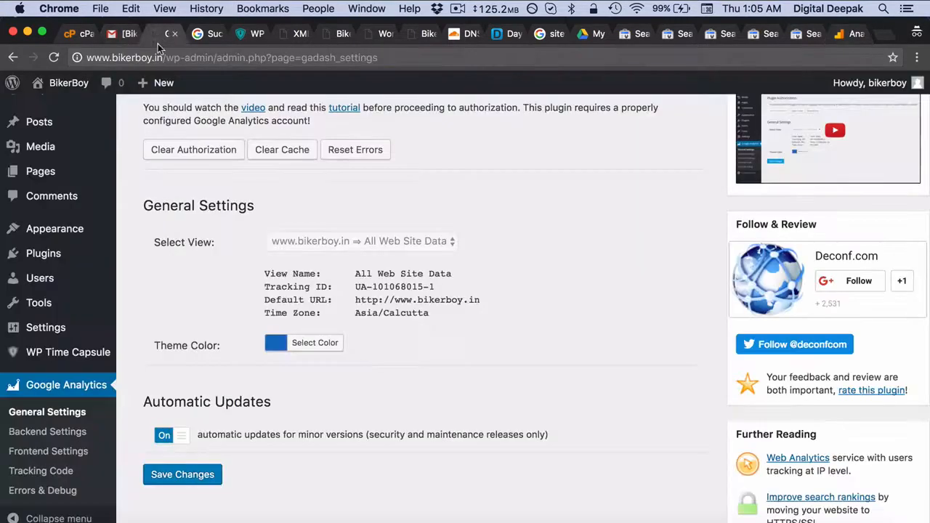
click(200, 480)
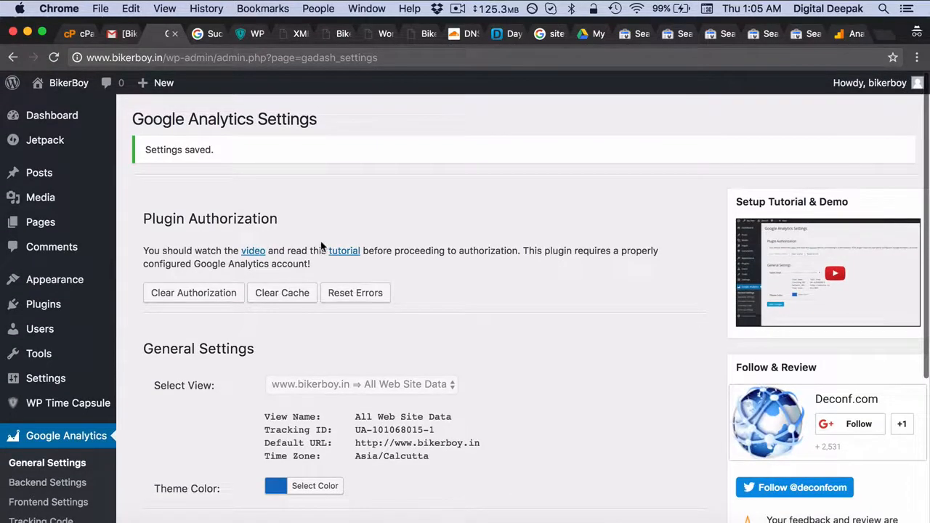
Step: Look over the plugin's Tracking Code and General Settings pages, and return to the WordPress dashboard
scroll(321, 243, down, 2)
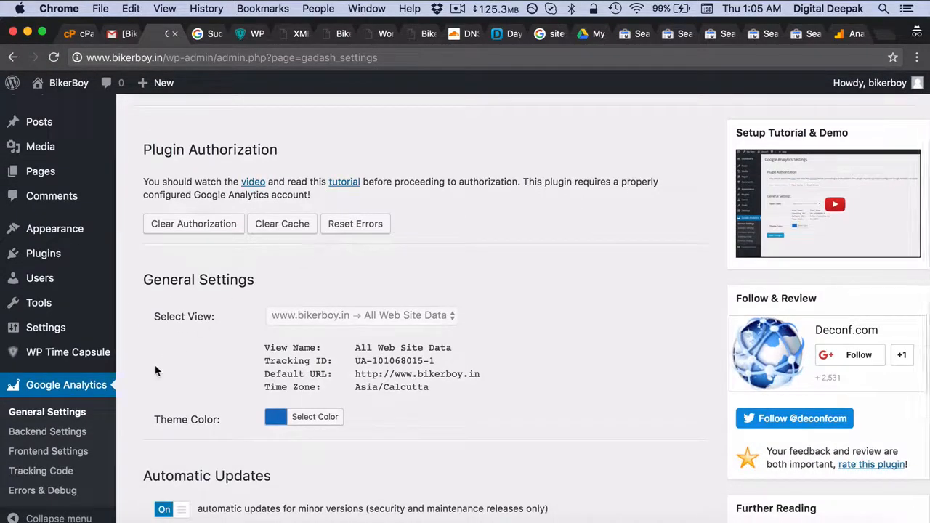
click(83, 478)
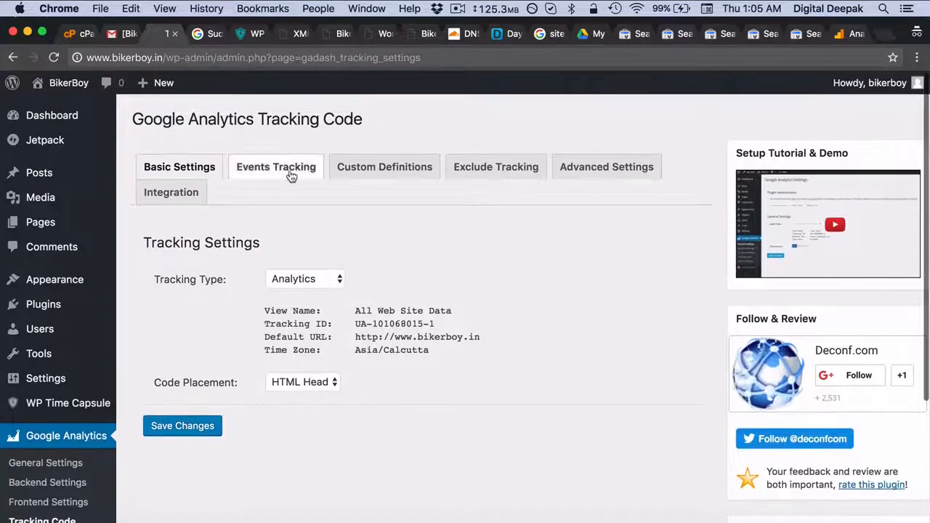
click(58, 440)
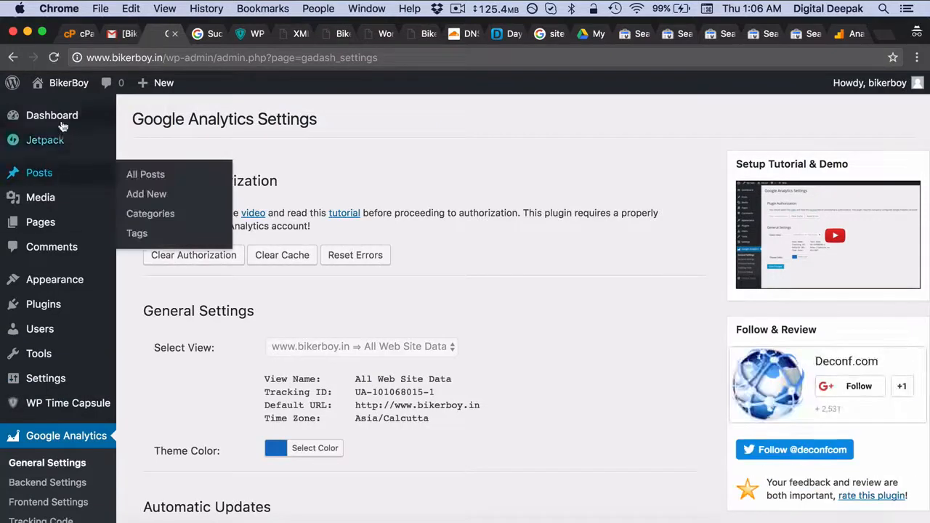
click(63, 117)
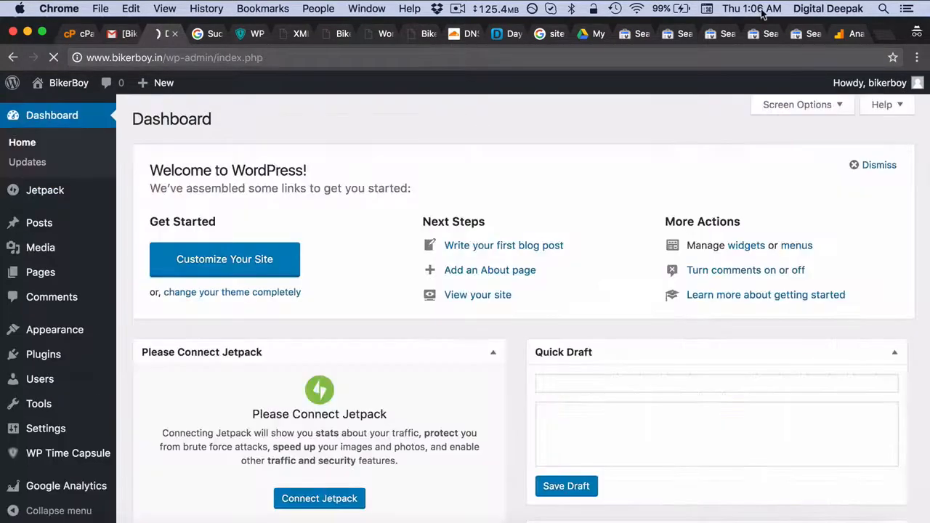
Step: Open the Real-Time Overview report in Google Analytics, dismiss the introductory tour, and check the active users on the site
click(842, 34)
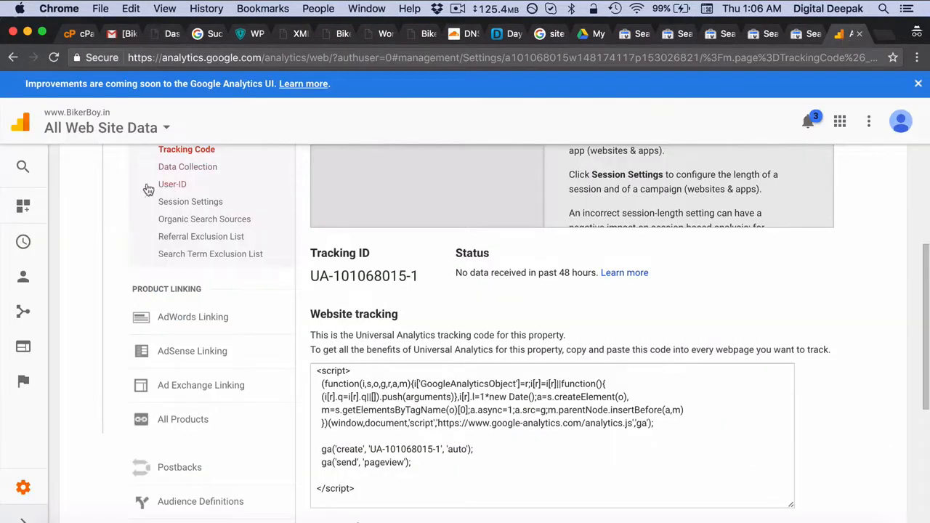
mouse_move(22, 167)
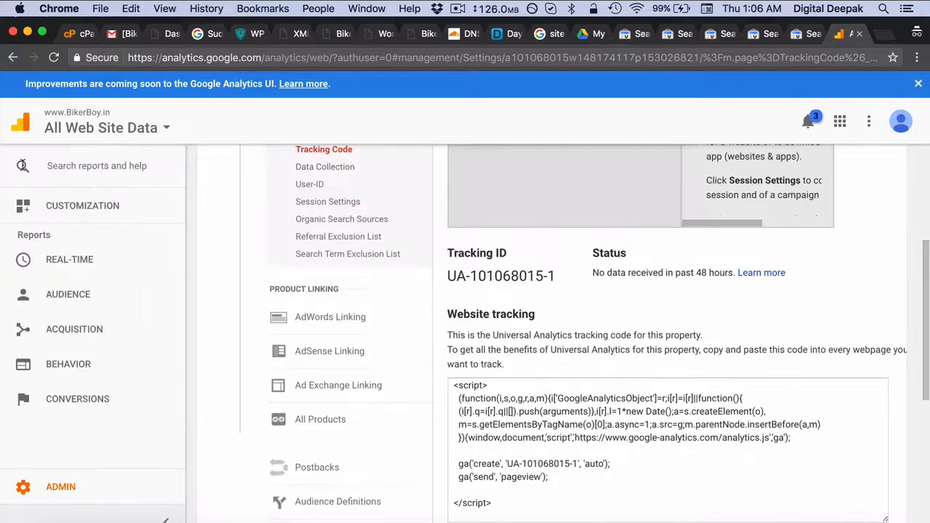
click(82, 260)
click(65, 289)
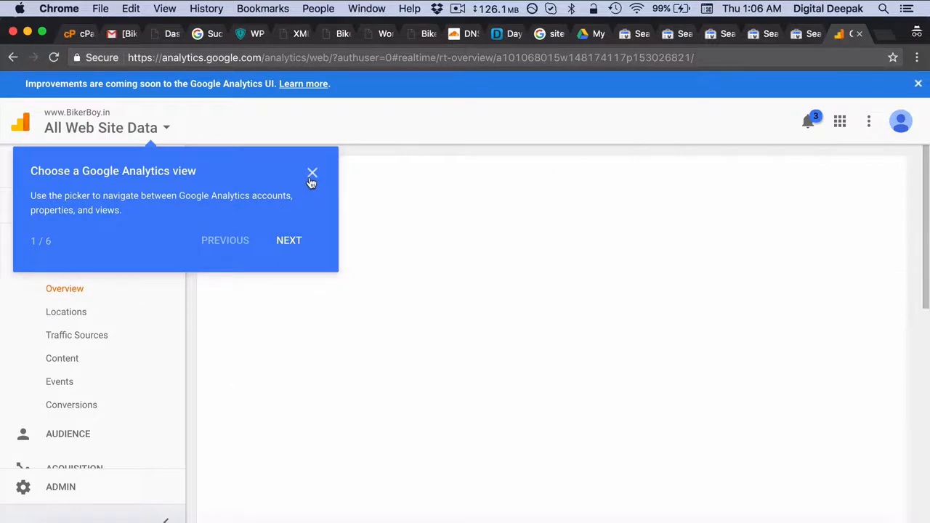
click(311, 177)
scroll(332, 255, down, 5)
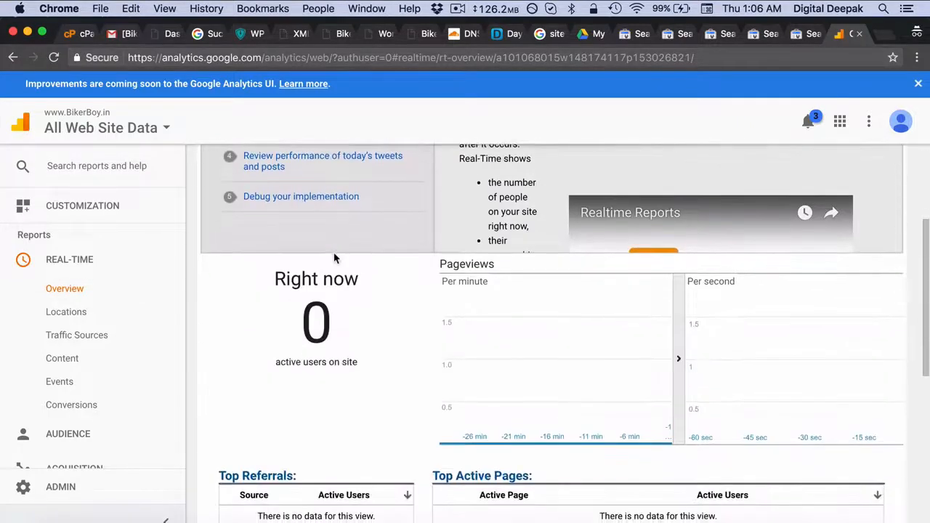
scroll(334, 255, down, 1)
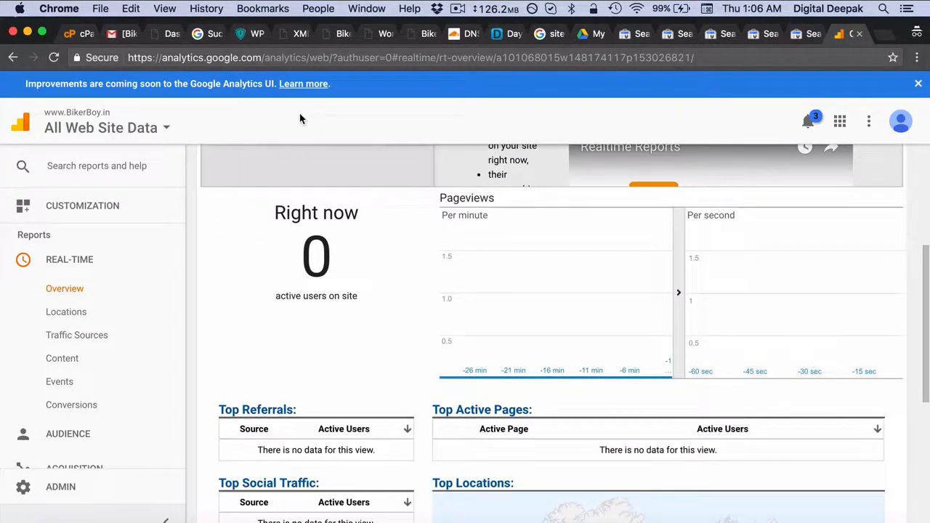
Step: Open the live BikerBoy site in a new browser tab from the WordPress admin to generate a visit
click(163, 36)
mouse_move(63, 87)
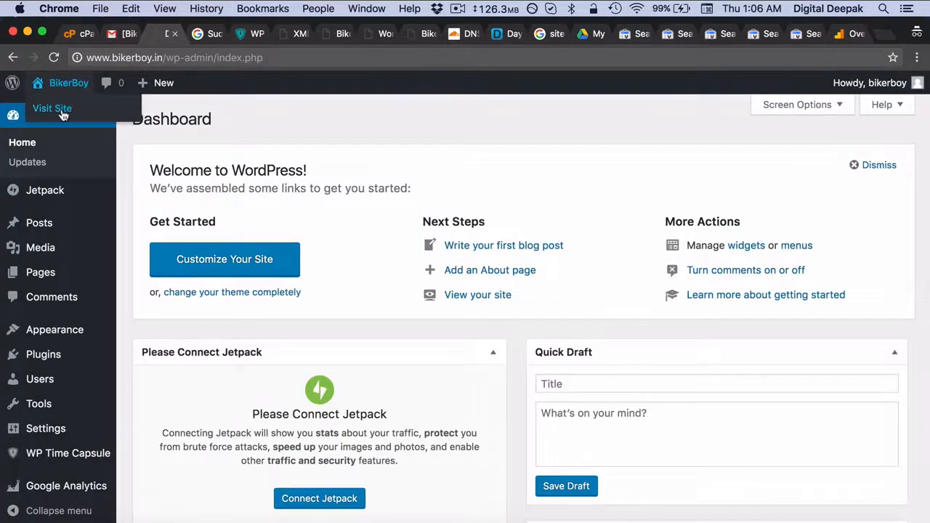
right_click(64, 109)
click(80, 117)
click(241, 33)
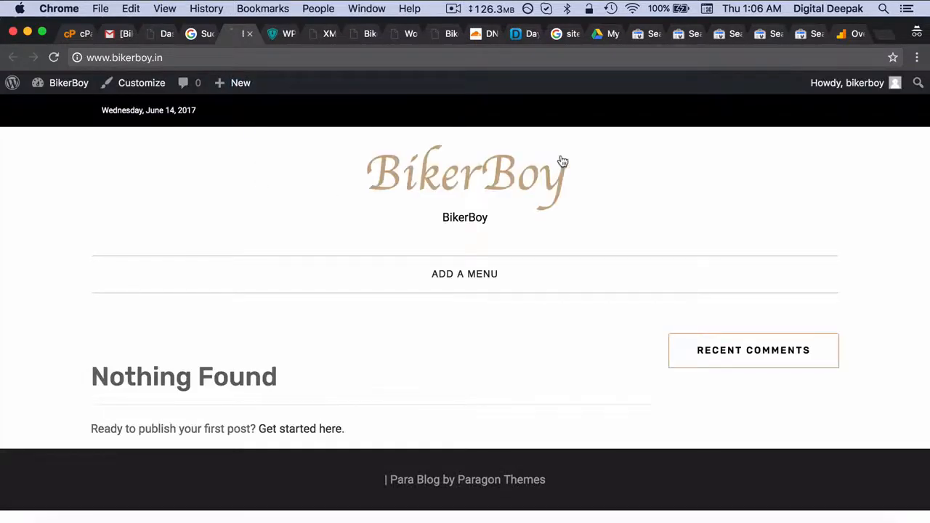
Step: Examine the active users, pageviews and top locations in the Real-Time Overview report, and close its Analytics Education panel
click(850, 33)
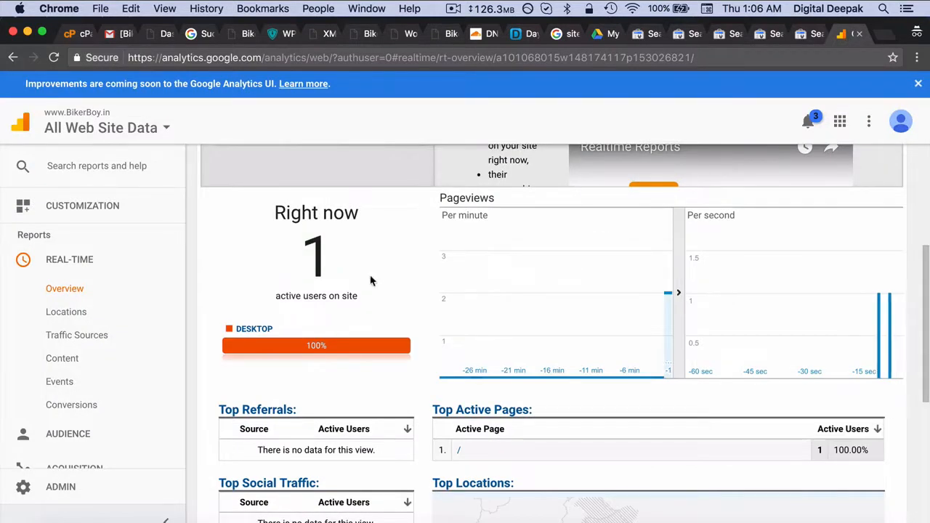
scroll(369, 280, up, 2)
scroll(371, 280, up, 3)
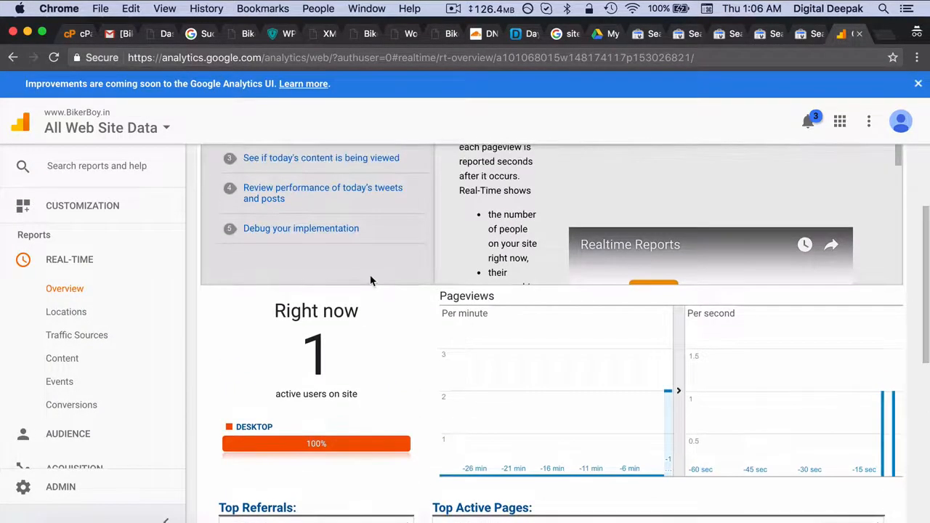
scroll(368, 280, down, 5)
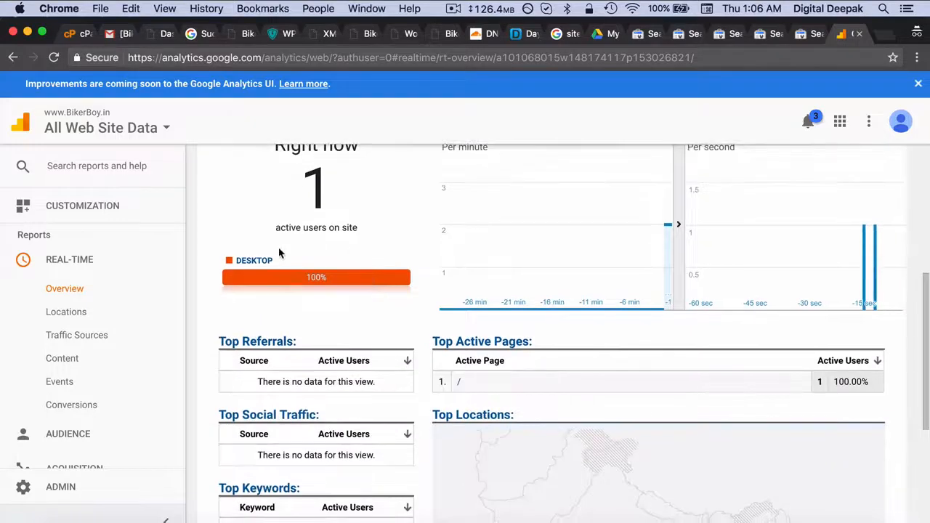
scroll(281, 283, down, 5)
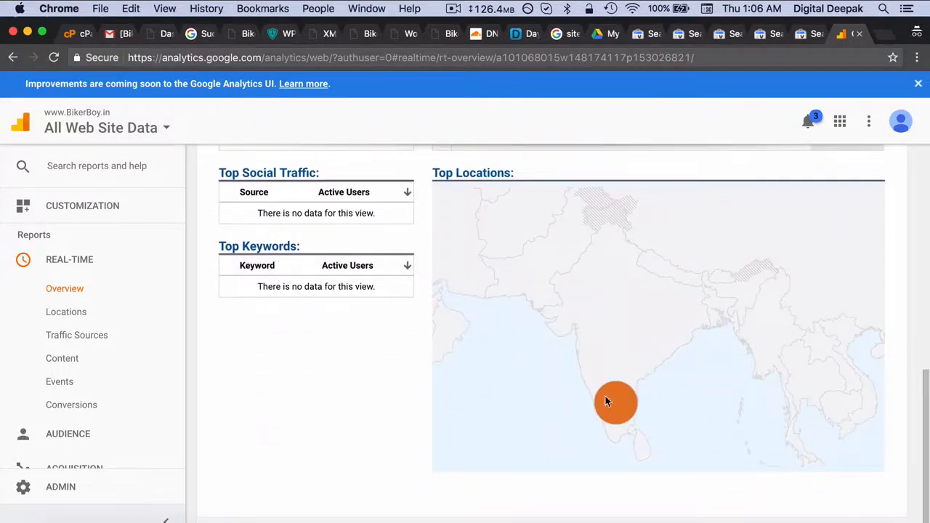
scroll(369, 353, up, 8)
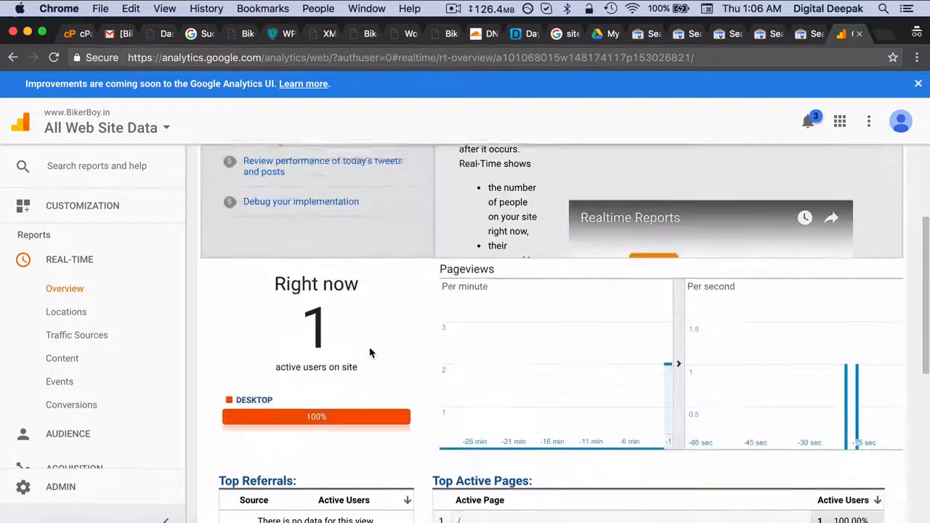
scroll(370, 353, up, 4)
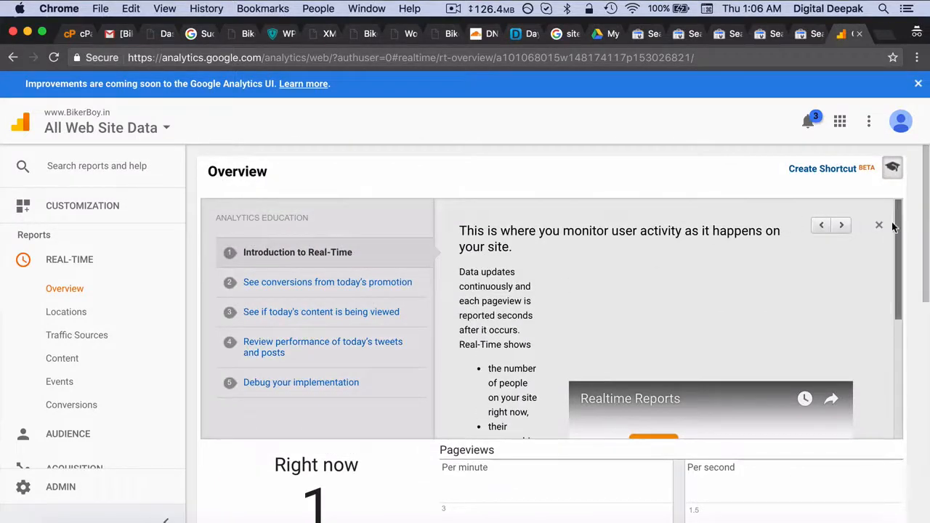
click(878, 228)
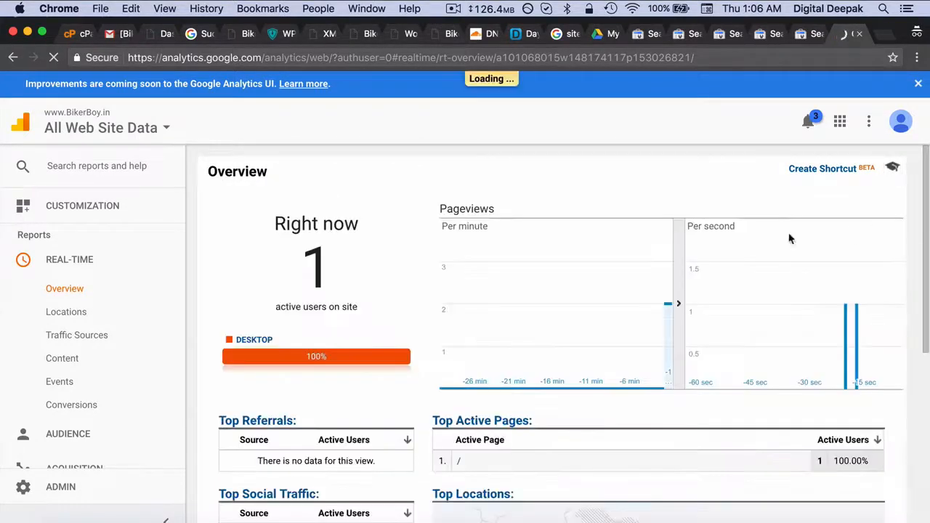
click(467, 326)
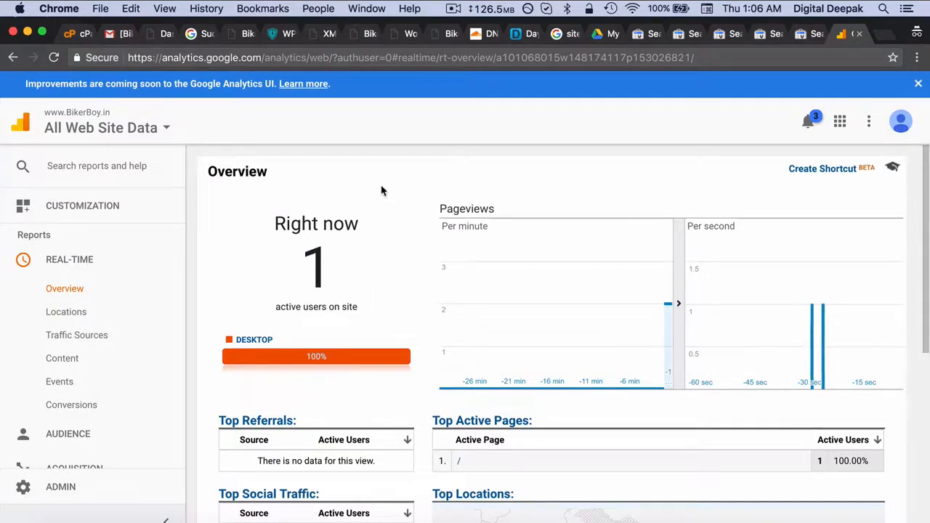
Step: Mark the "Create Analytics account" task as completed in the Gmail task list
click(110, 37)
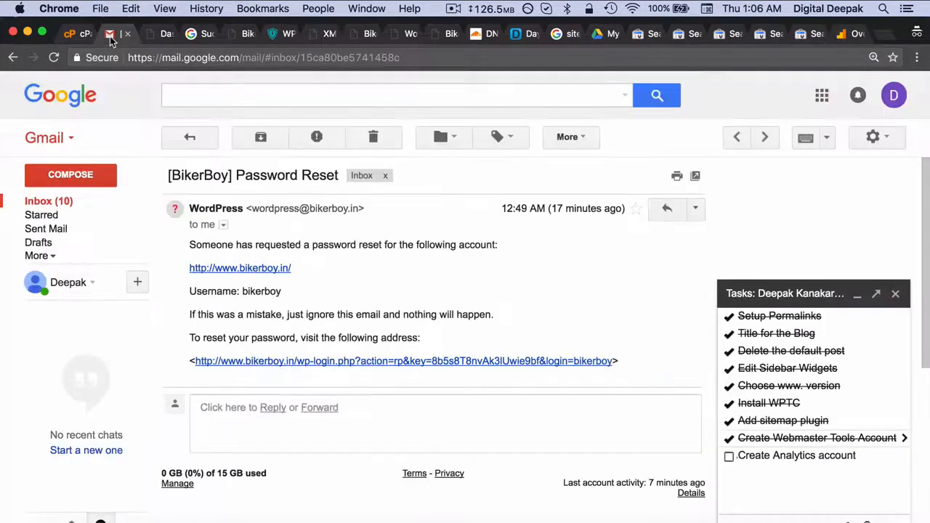
click(729, 457)
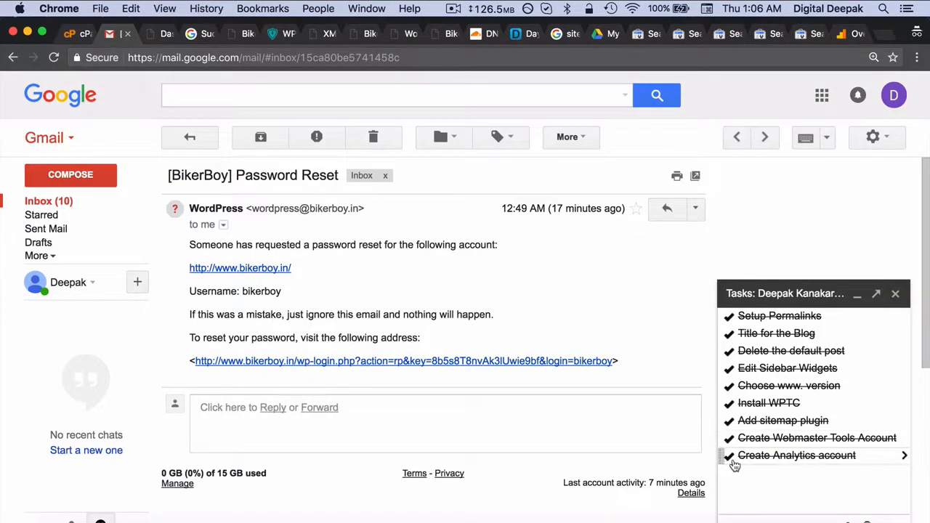